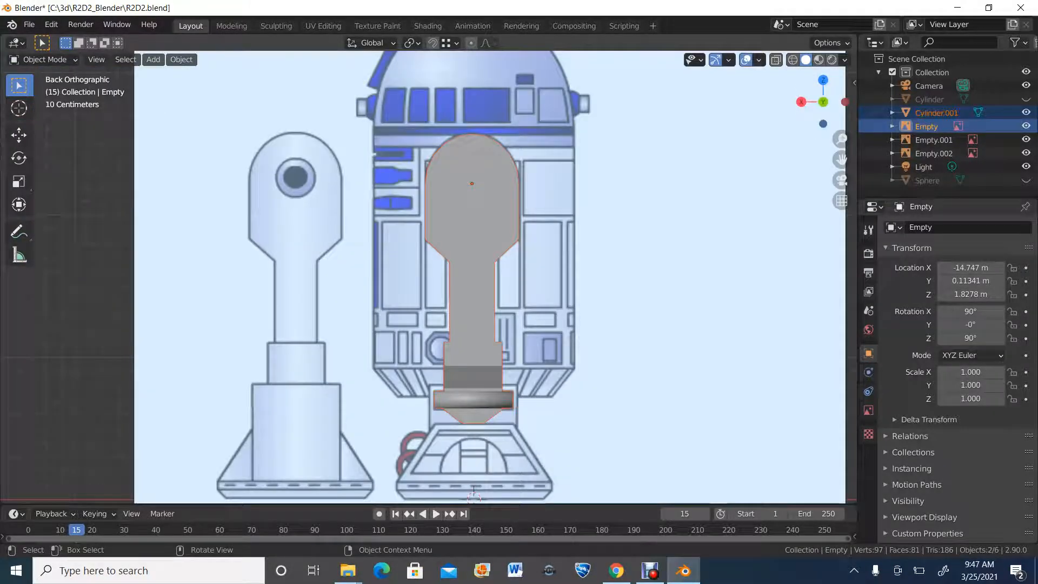
Examine the leg's ankle block and bar against the back-view reference with X-ray shading, and the mesh in perspective
click(775, 60)
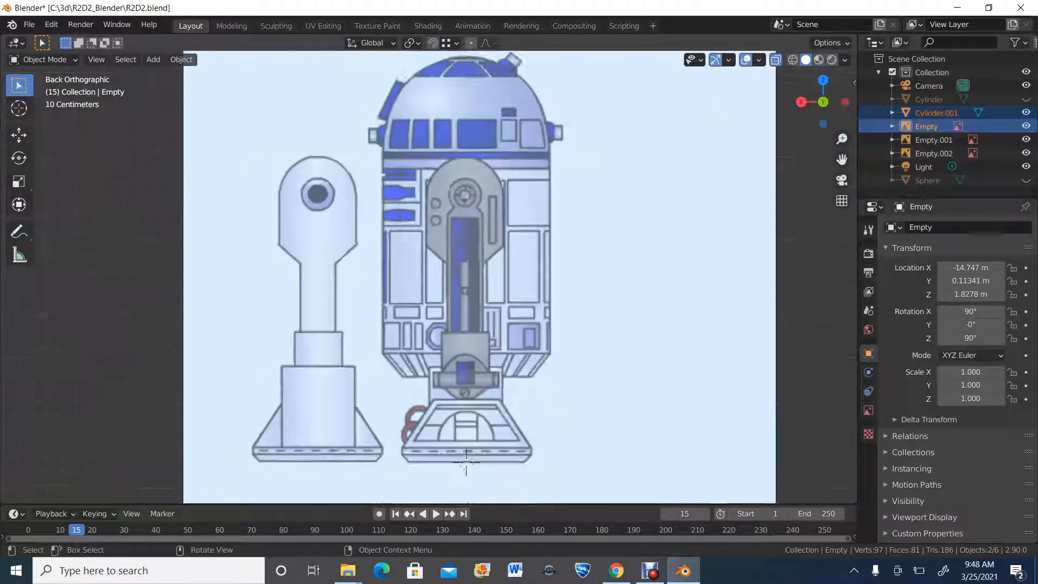
scroll(427, 275, down, 2)
scroll(427, 275, up, 5)
shift+middle_drag(491, 395, 483, 329)
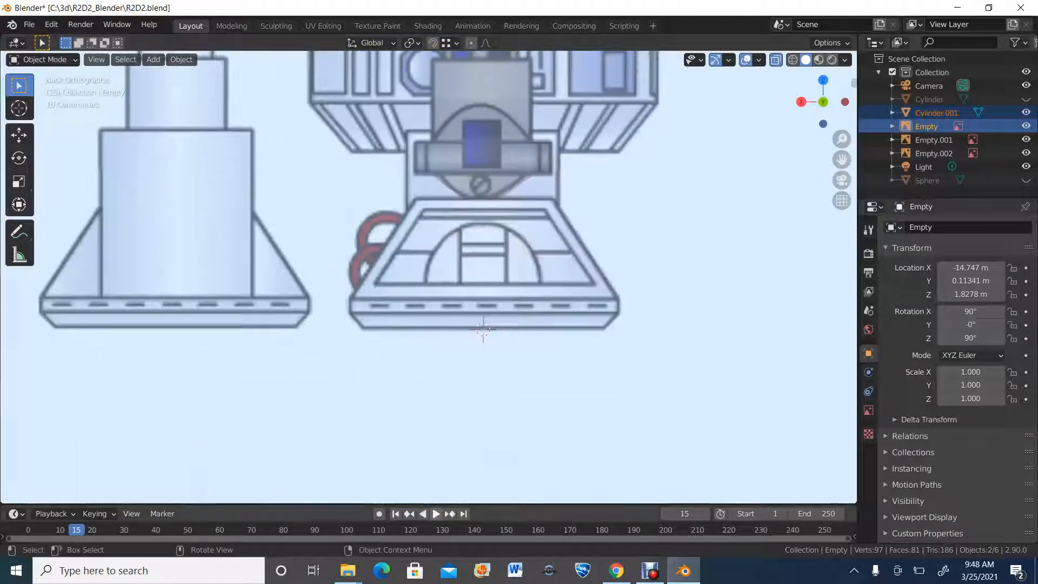
scroll(429, 277, up, 4)
shift+middle_drag(487, 152, 422, 465)
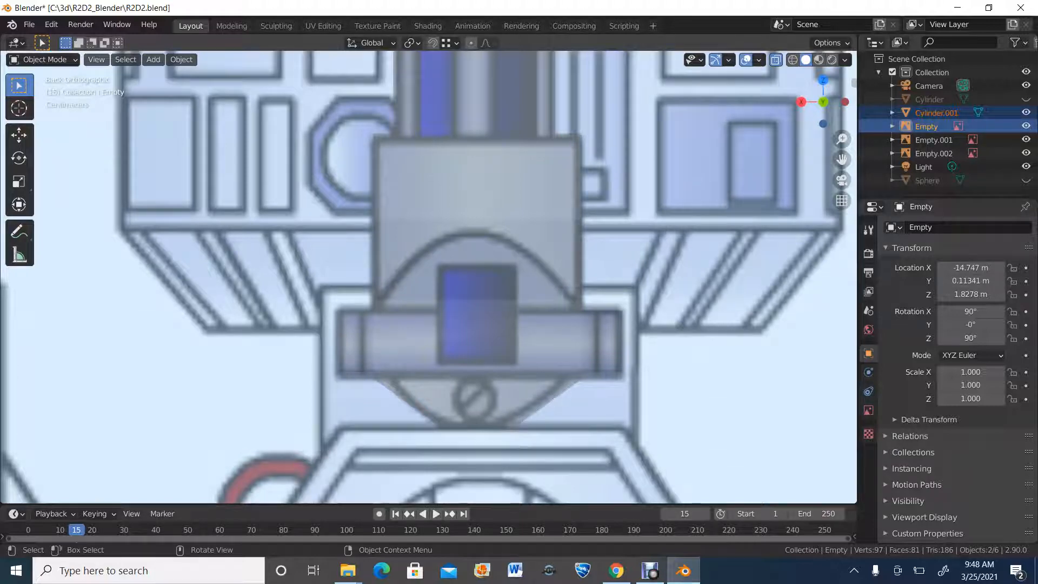
scroll(428, 276, down, 7)
middle_drag(428, 277, 492, 297)
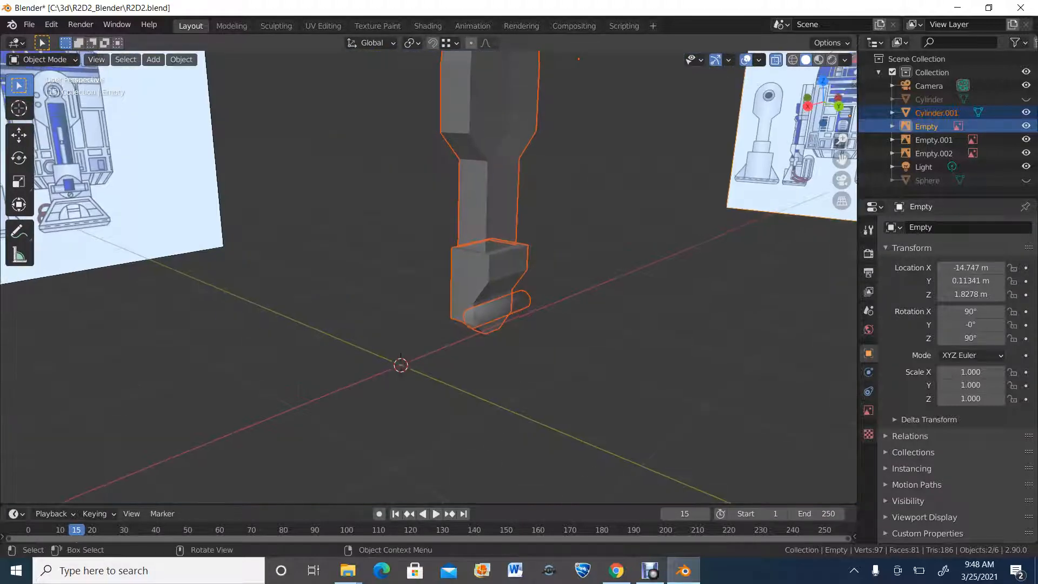
scroll(428, 277, down, 3)
scroll(428, 277, up, 3)
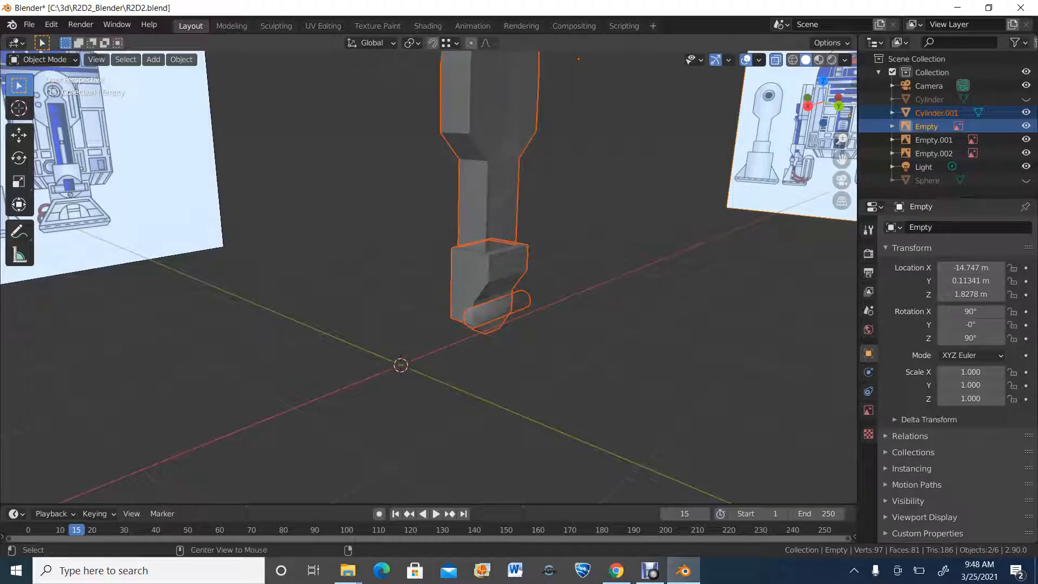
mouse_move(428, 277)
middle_down()
mouse_move(454, 303)
mouse_move(476, 297)
middle_up()
scroll(454, 302, up, 5)
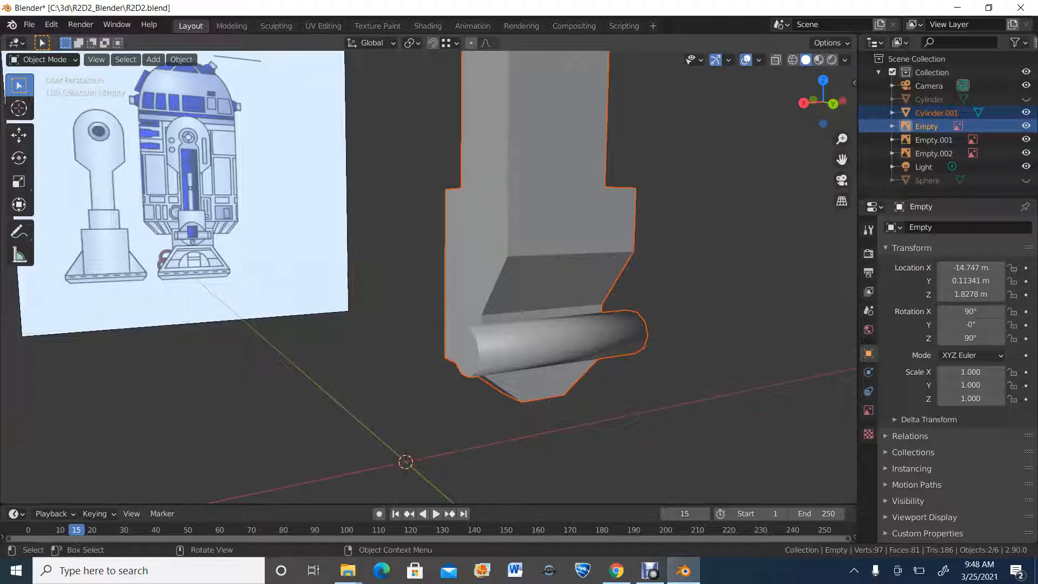
Make the leg mesh Cylinder.001 the active object and enter Edit Mode on it
click(43, 59)
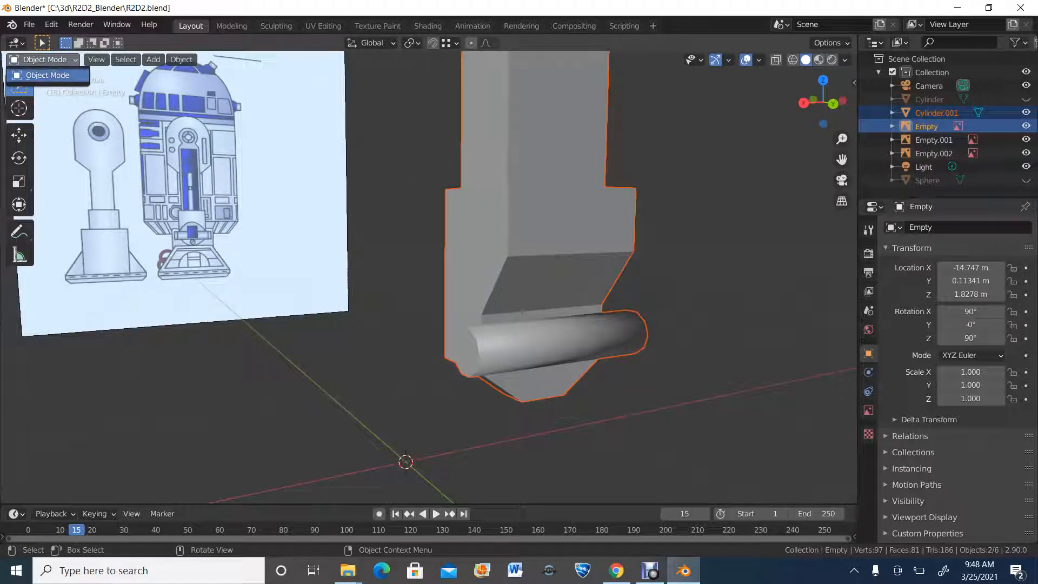
click(508, 227)
click(44, 59)
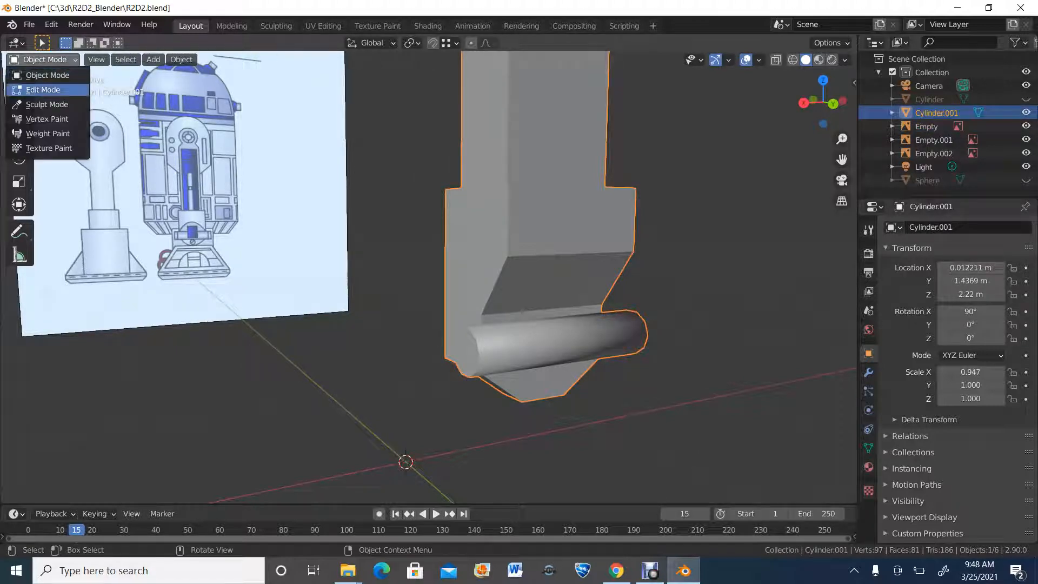
click(43, 90)
Inset the ankle block's sloped face together with the vertical face below it as one region
click(559, 282)
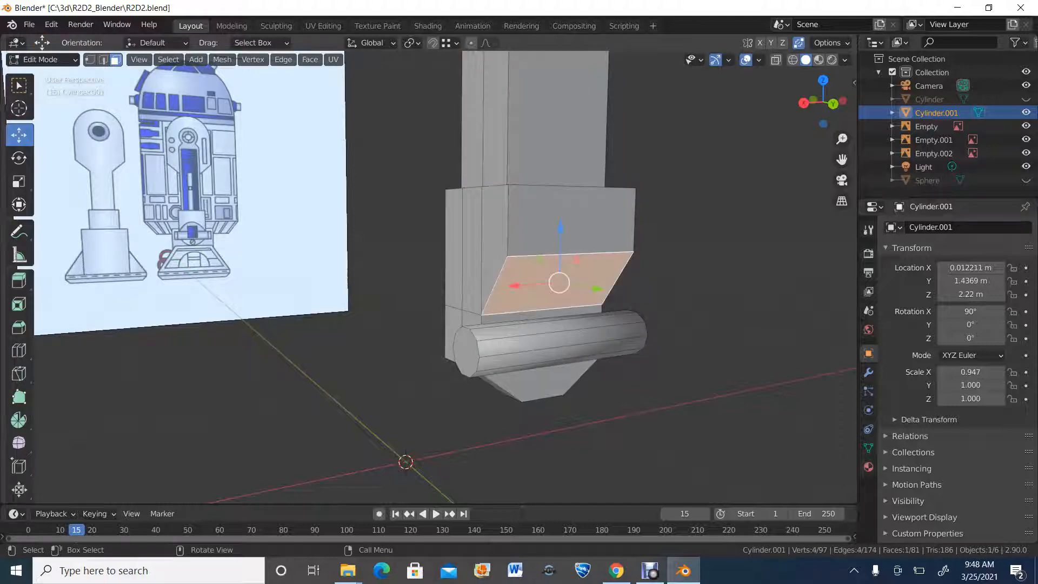
ctrl+click(541, 313)
scroll(541, 313, down, 5)
scroll(541, 314, up, 8)
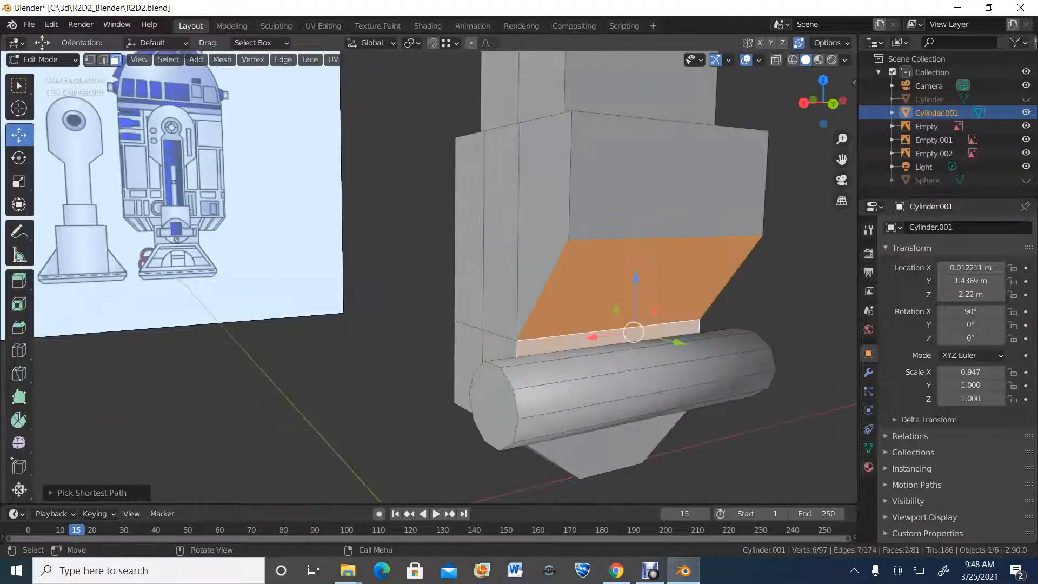
middle_drag(540, 222, 497, 202)
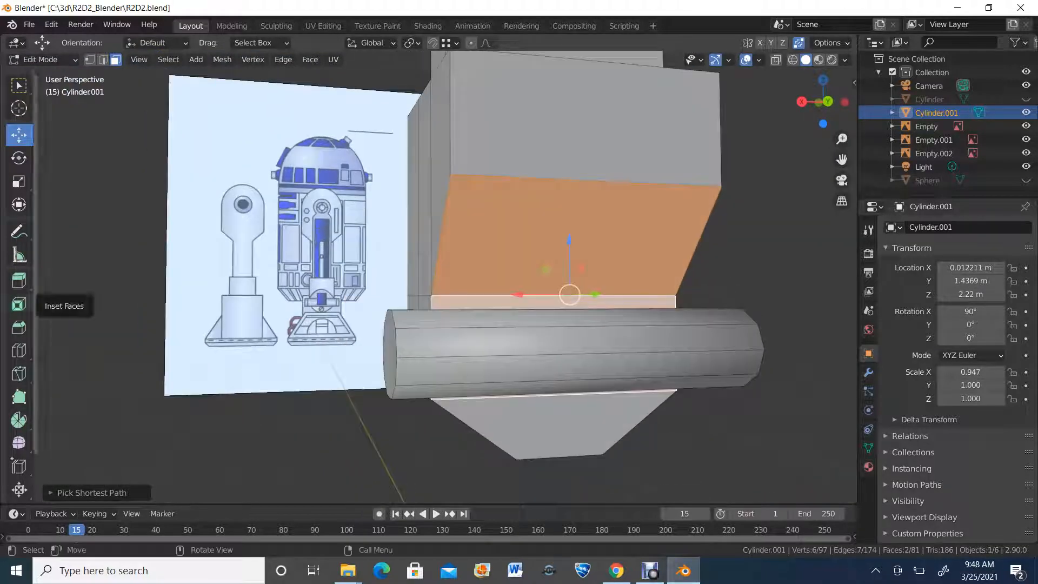
click(19, 304)
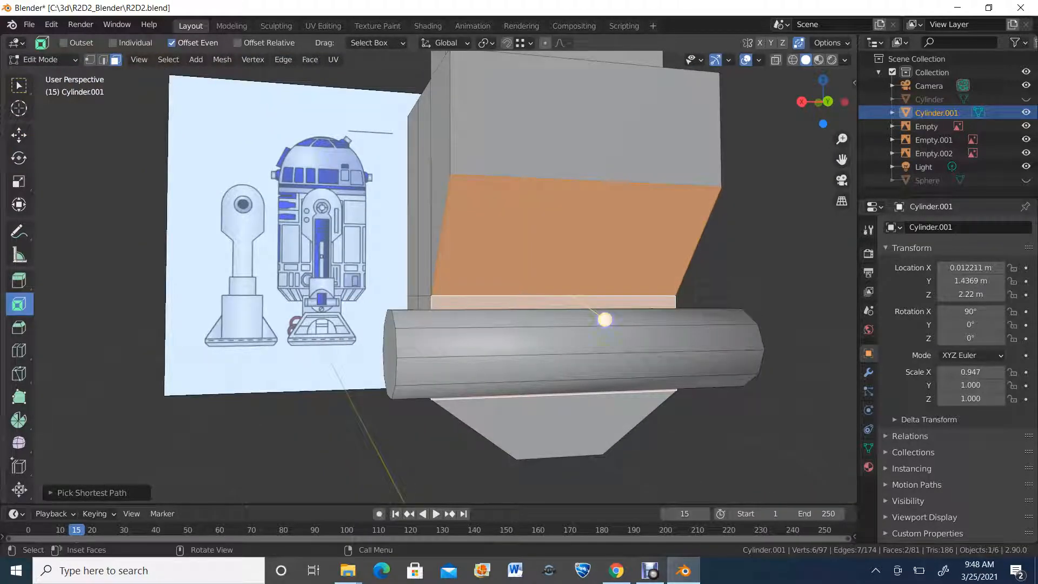
drag(604, 319, 568, 296)
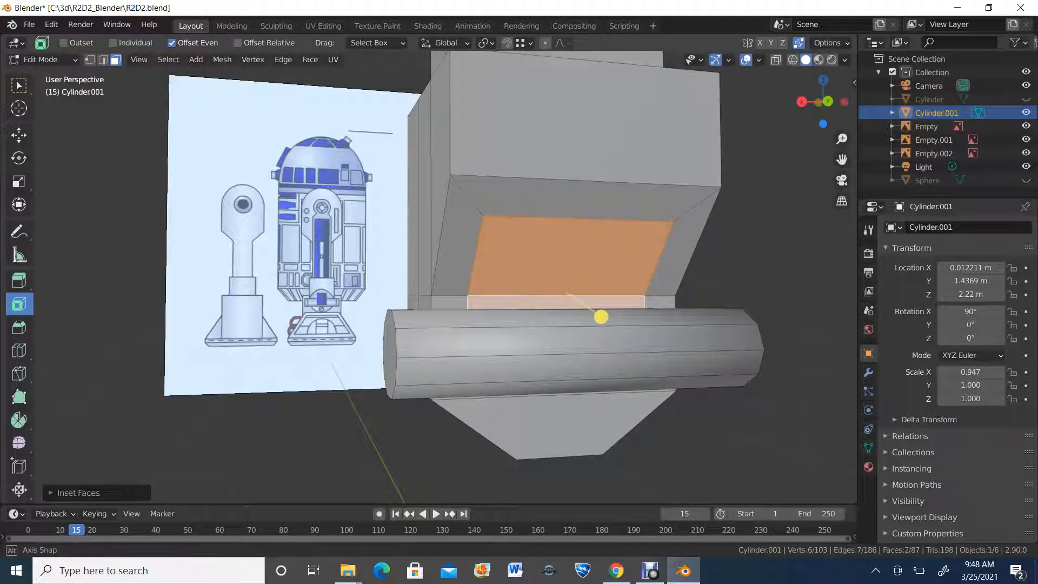
Scale the inset faces along X to match the width of the blue panel in the back-view reference
middle_drag(602, 317, 514, 315)
click(823, 101)
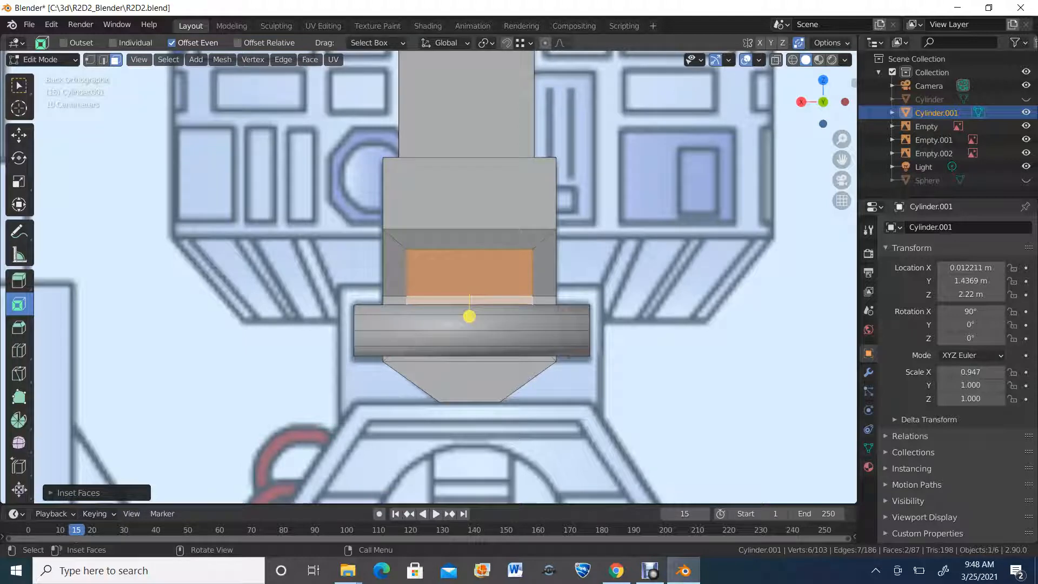
key(alt+z)
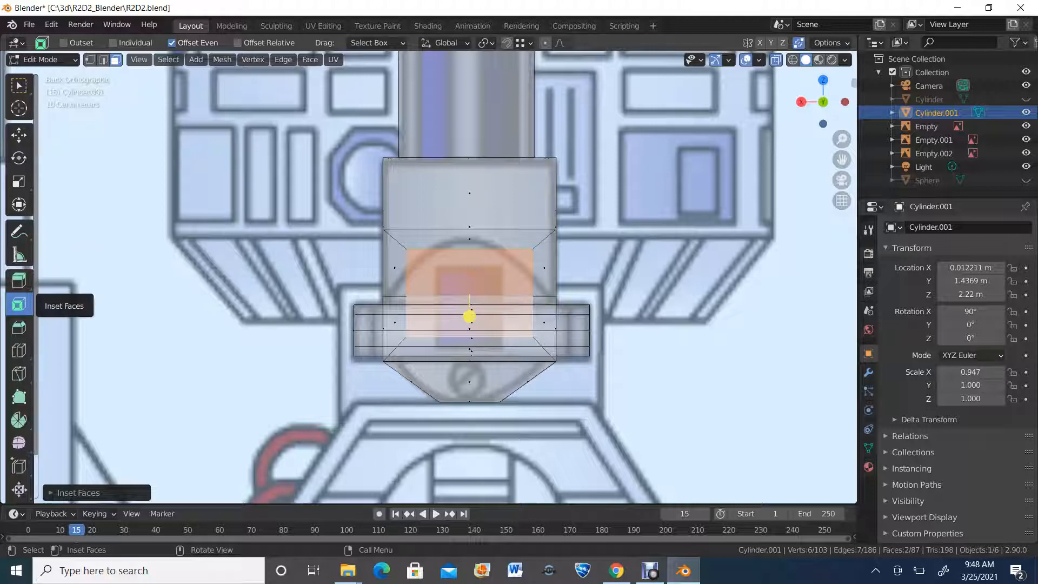
click(19, 182)
scroll(430, 276, up, 1)
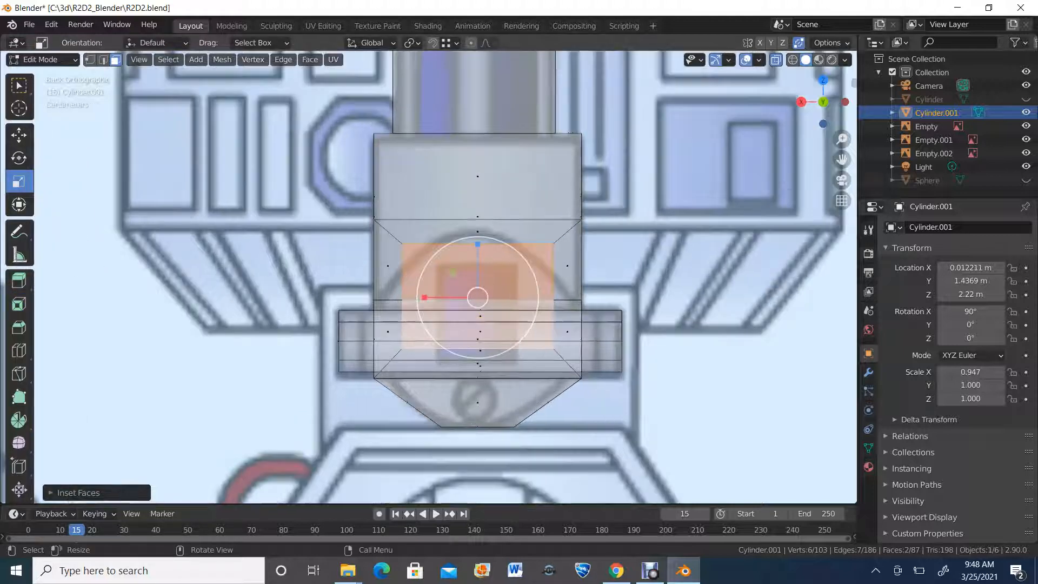
drag(424, 297, 456, 298)
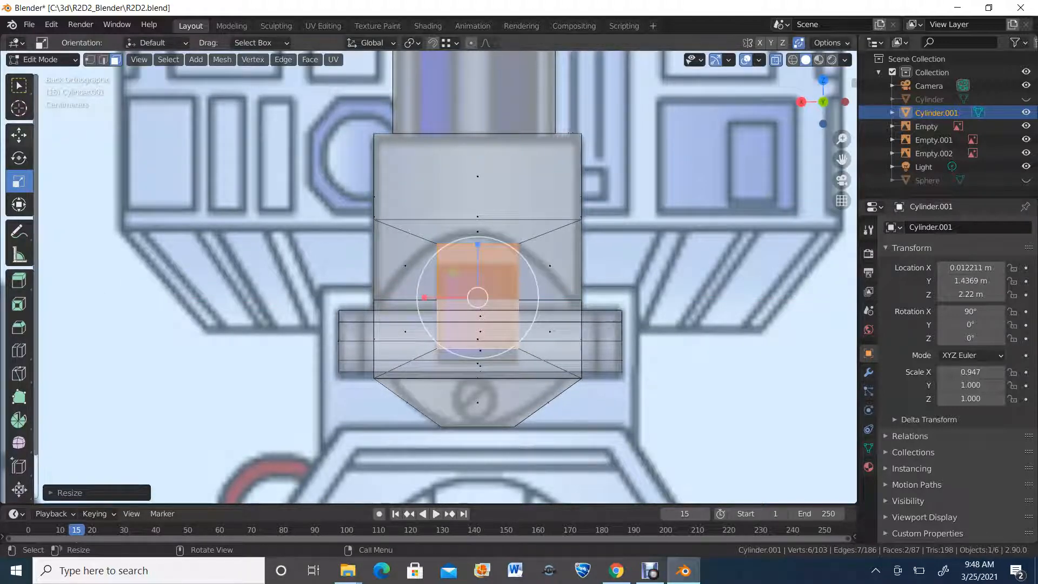
Move the two inset faces down along Z to align with the reference's blue panel, keeping both selected
key(shift+space)
key(g)
key(g)
key(z)
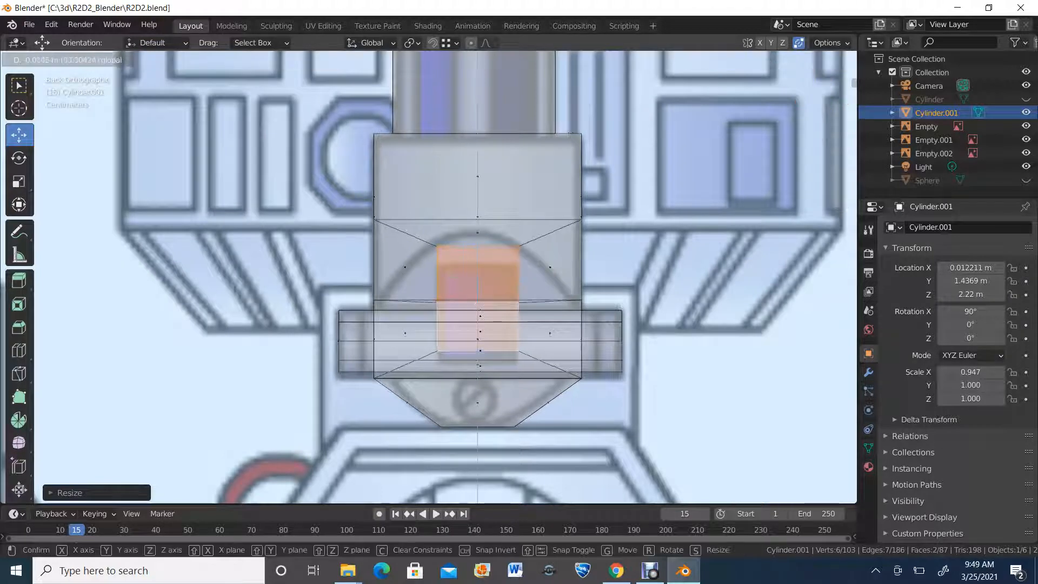
click(474, 264)
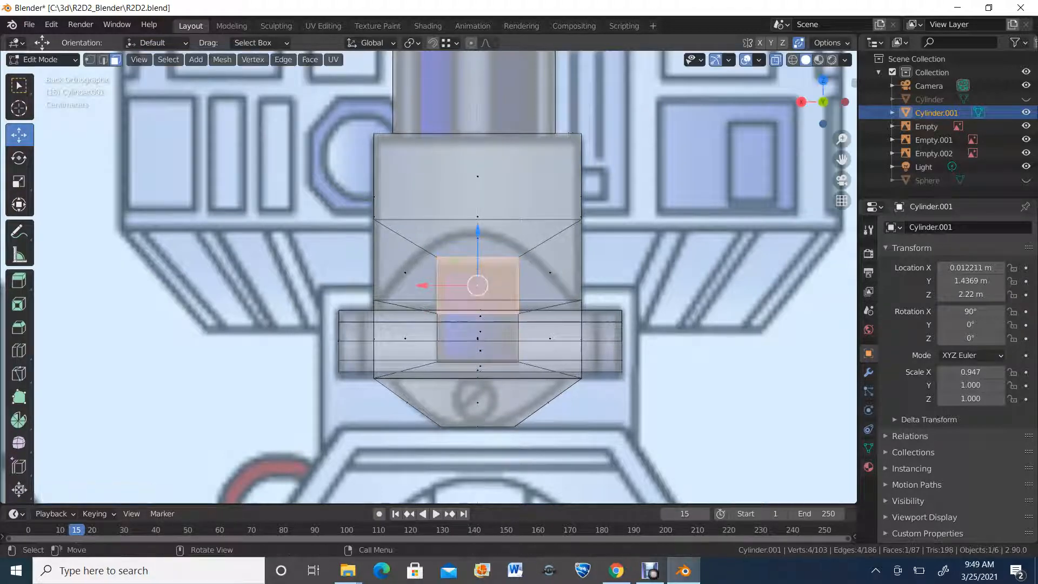
key(ctrl+z)
Move the inset's upper vertices along Y onto the ankle block's slope line in the right side view
middle_drag(475, 264, 522, 265)
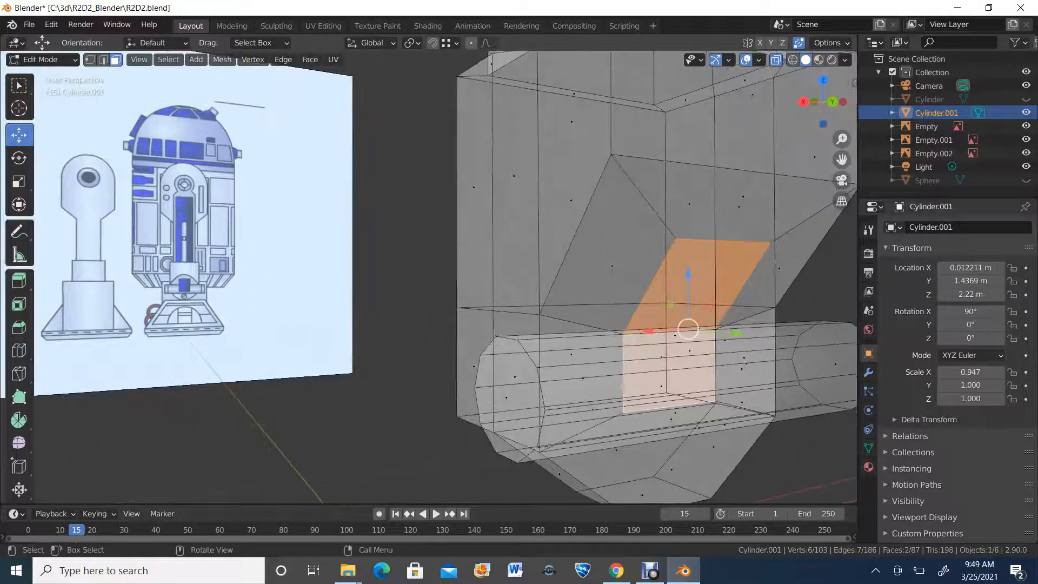
key(KP_3)
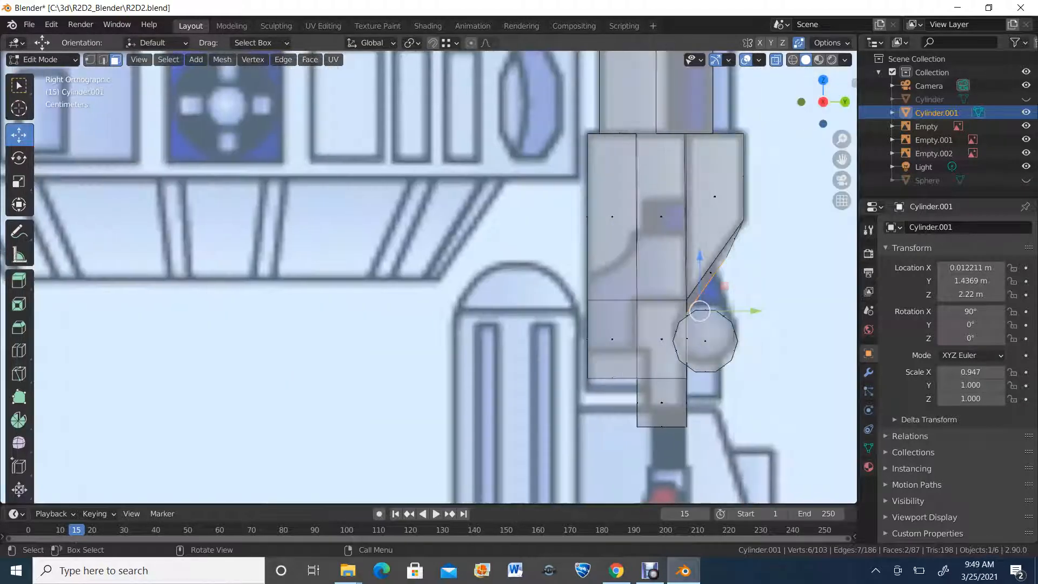
scroll(432, 276, up, 1)
shift+middle_drag(753, 317, 433, 276)
scroll(433, 276, up, 3)
key(1)
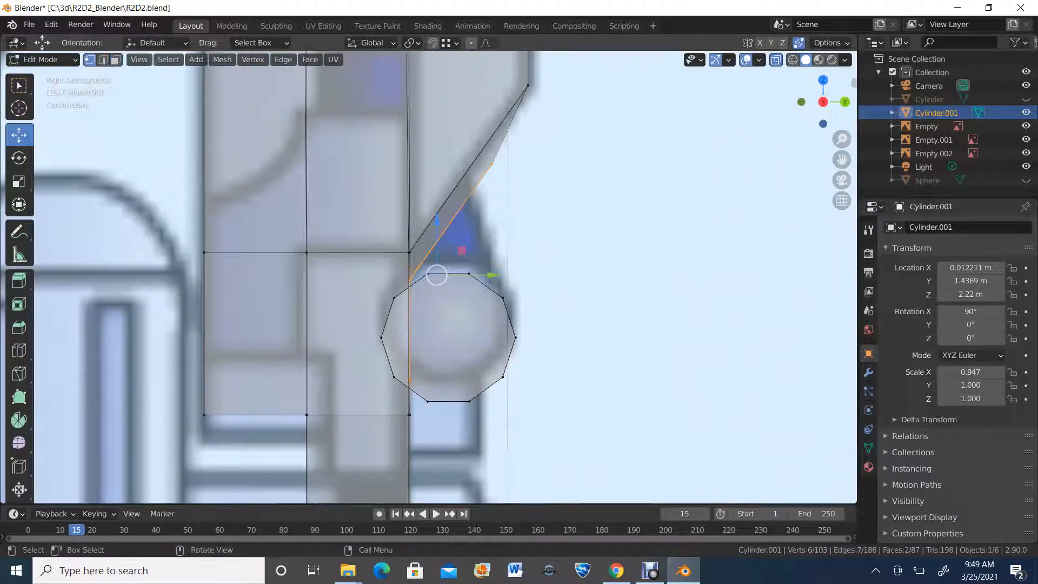
key(alt+a)
drag(542, 151, 481, 190)
key(g)
key(y)
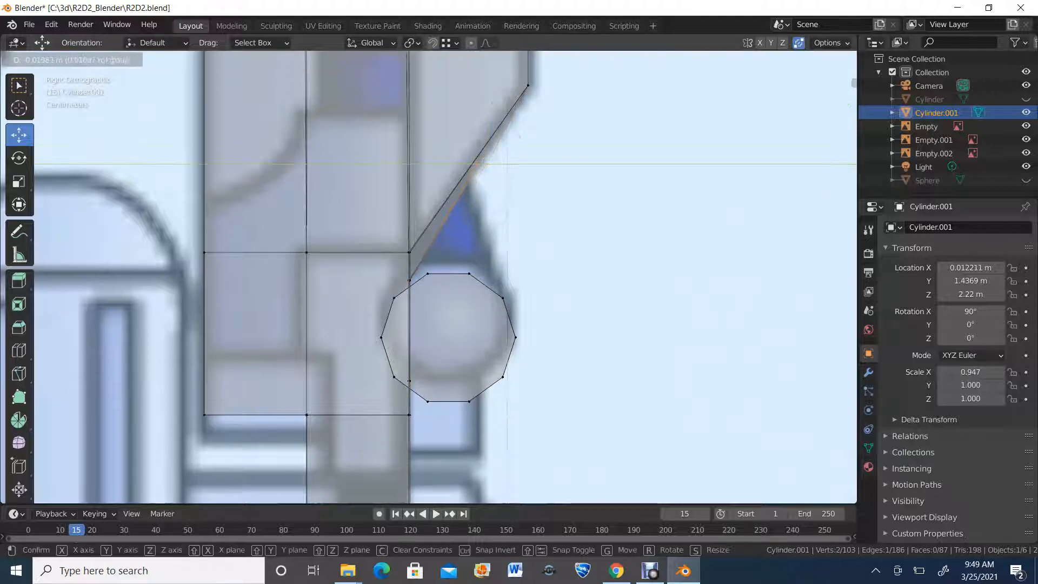
key(Return)
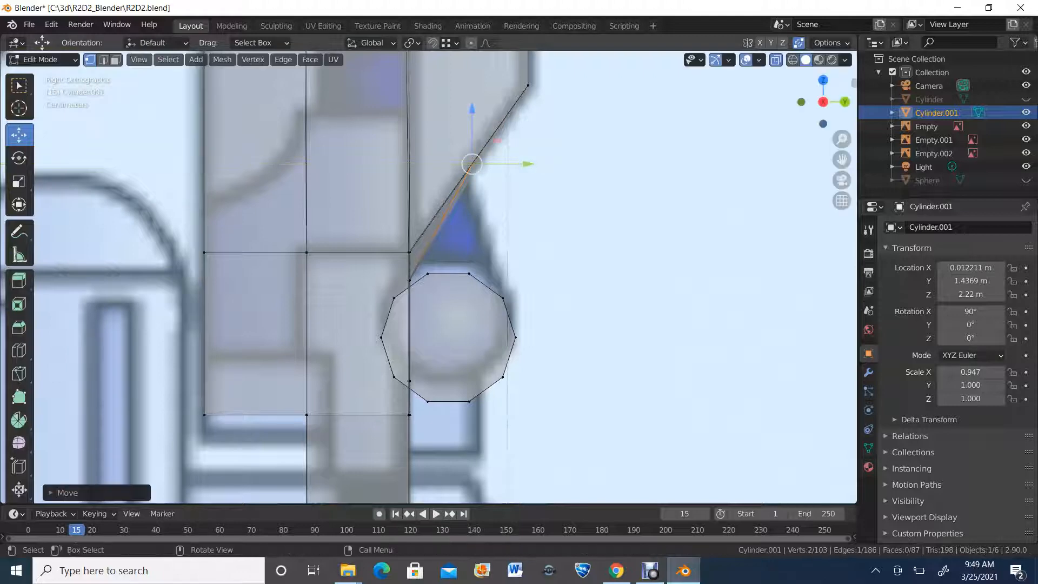
Raise the inset's middle vertices along Z to the lower corner of the block's slope
click(409, 280)
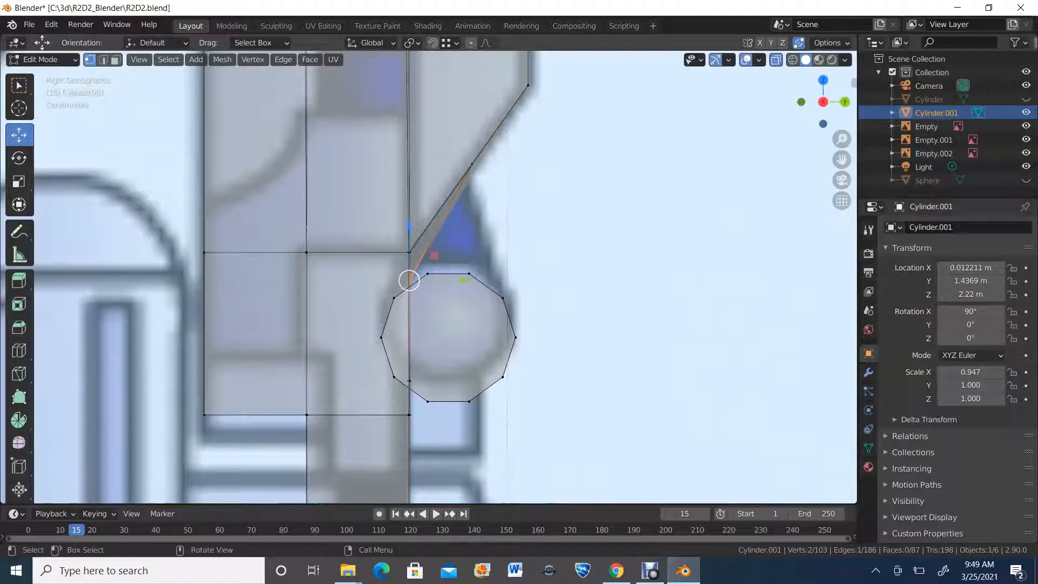
middle_drag(409, 280, 481, 269)
click(816, 102)
drag(409, 230, 409, 196)
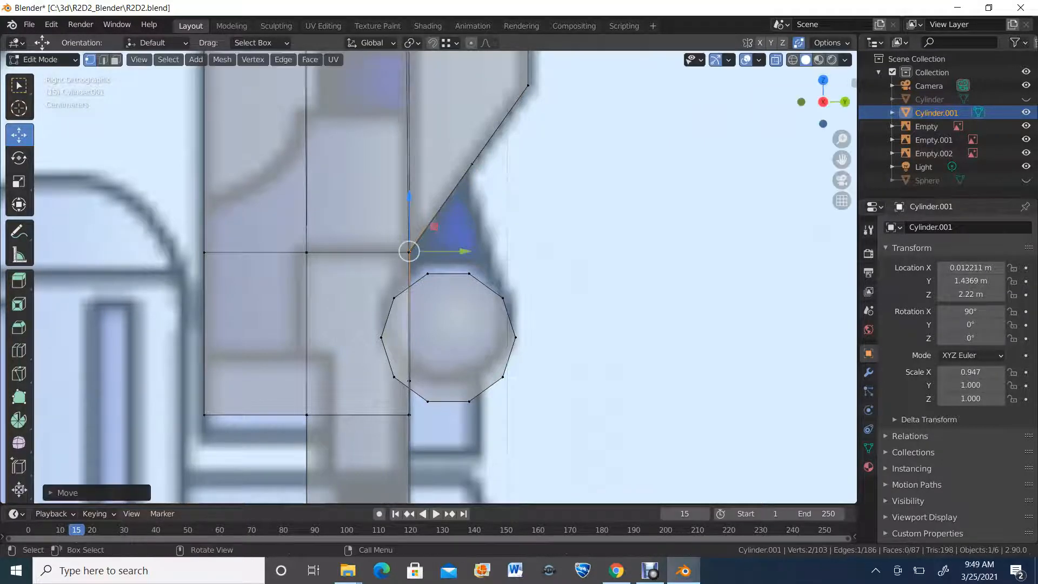
Switch to face selection and show the mesh in Material Preview shading with X-ray off
middle_drag(409, 198, 338, 207)
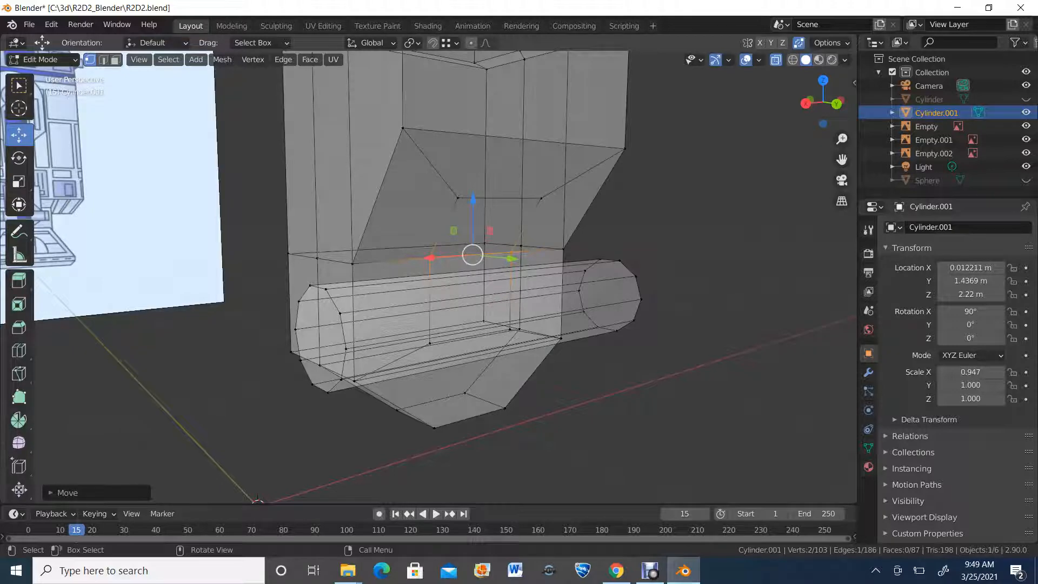
key(3)
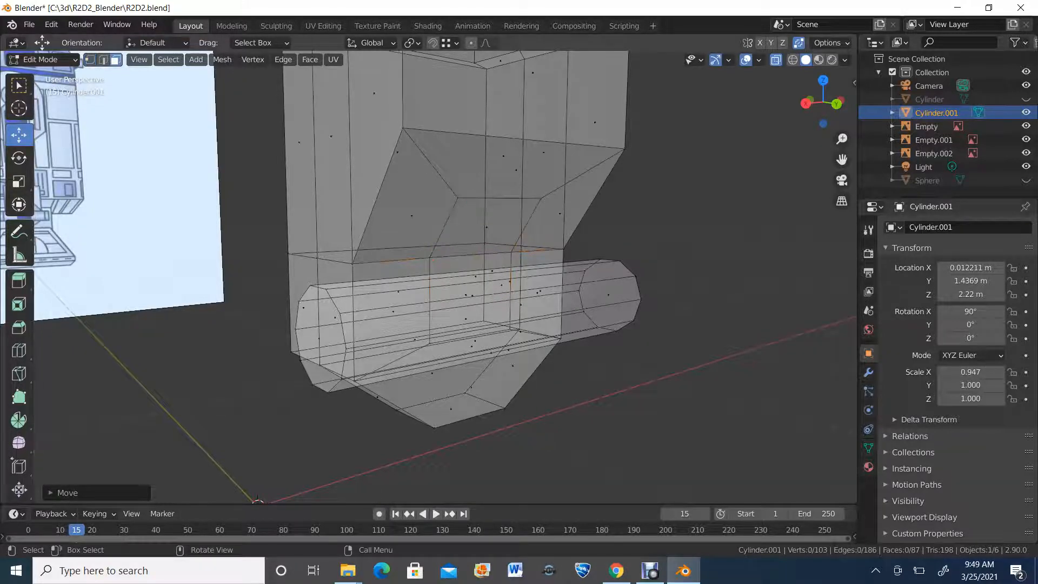
click(486, 227)
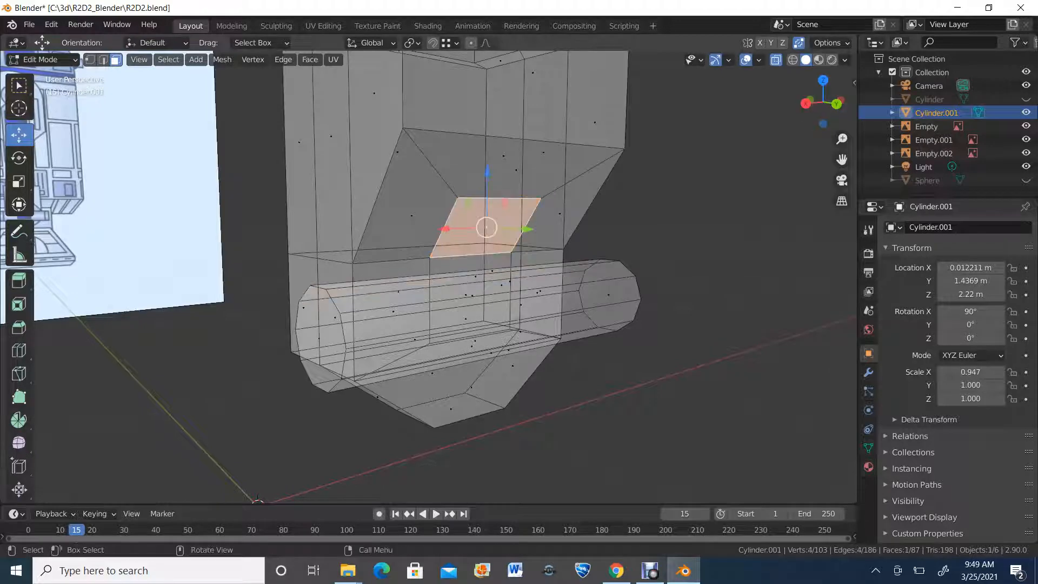
key(z)
key(2)
shift+click(478, 273)
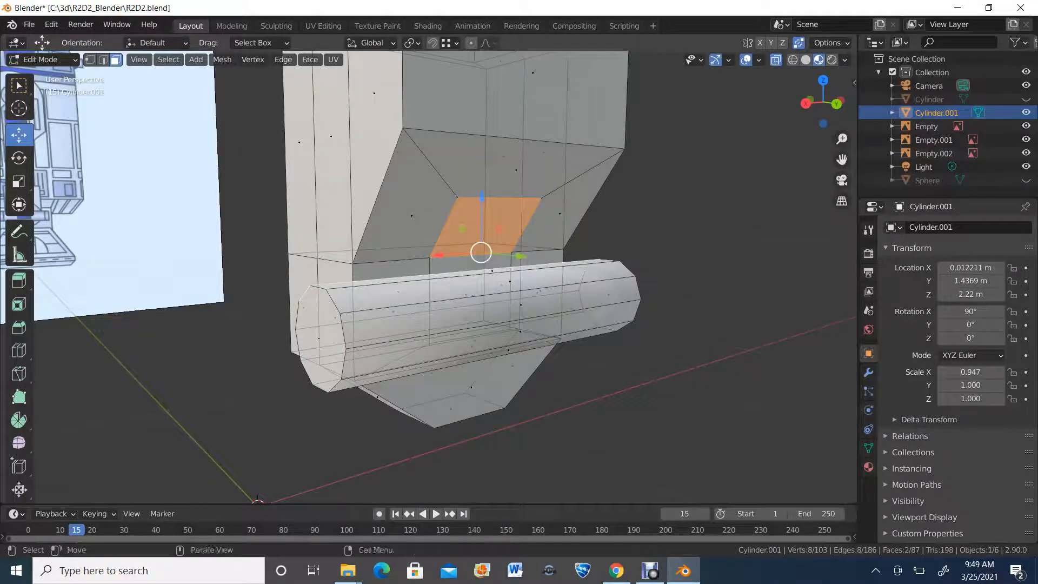
click(478, 273)
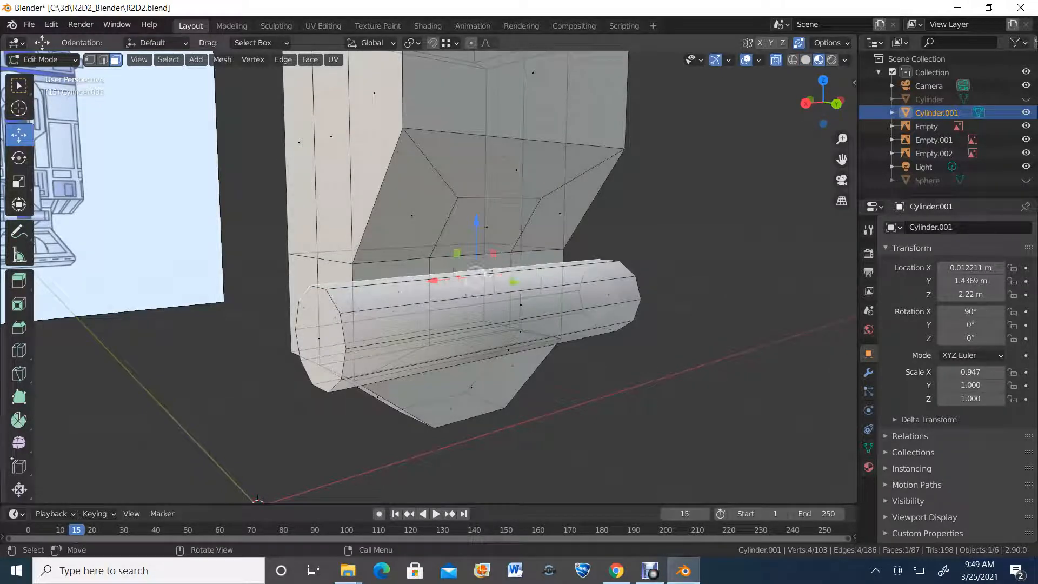
key(alt+z)
Extrude the sloped inset face and the vertical one below it outward together over the ankle bar
click(454, 262)
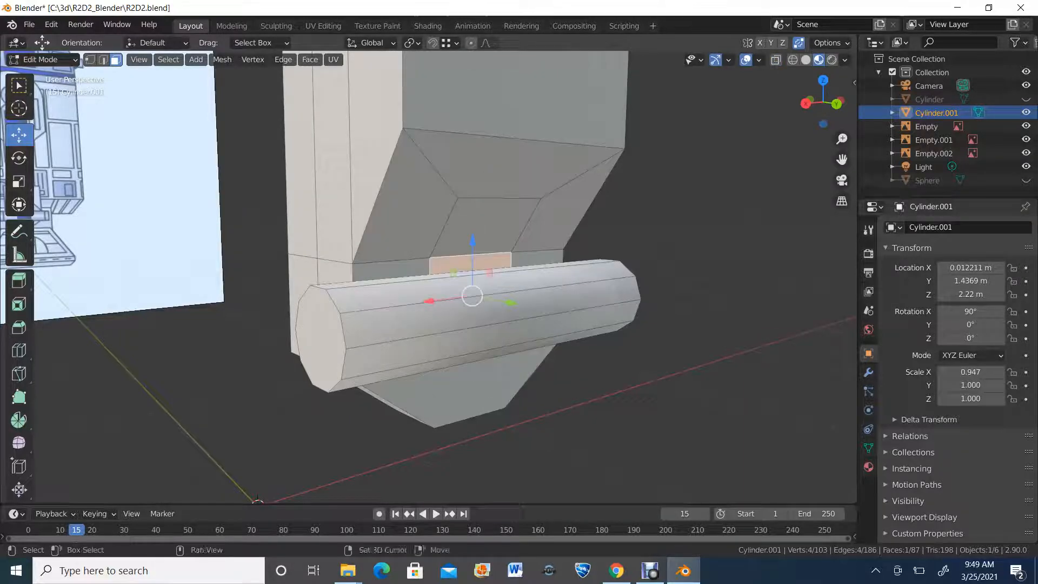
shift+click(454, 232)
mouse_move(454, 232)
middle_down()
mouse_move(500, 236)
mouse_move(459, 239)
middle_up()
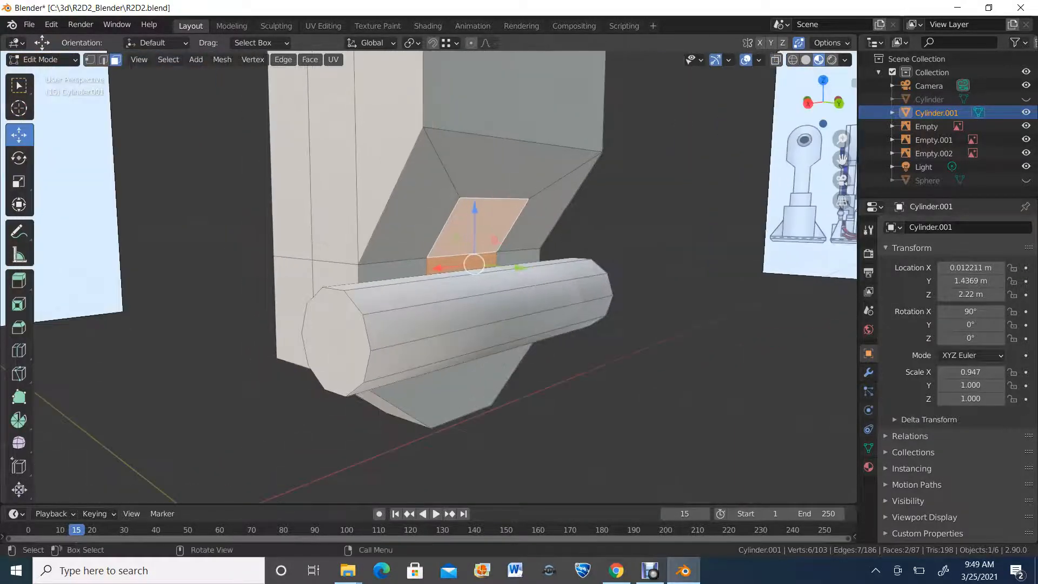
click(19, 280)
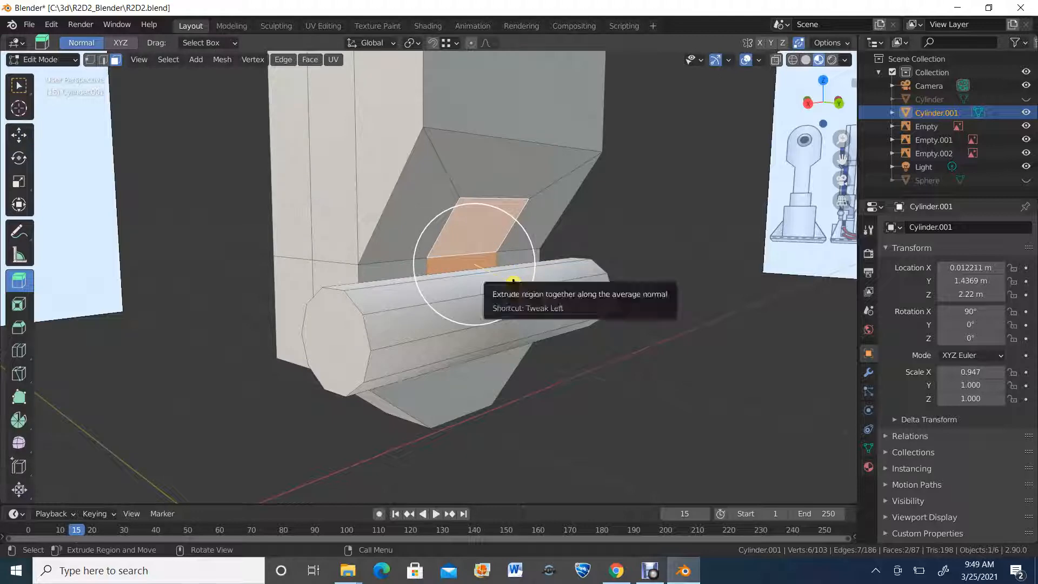
drag(511, 283, 540, 293)
middle_drag(541, 292, 605, 287)
key(shift)
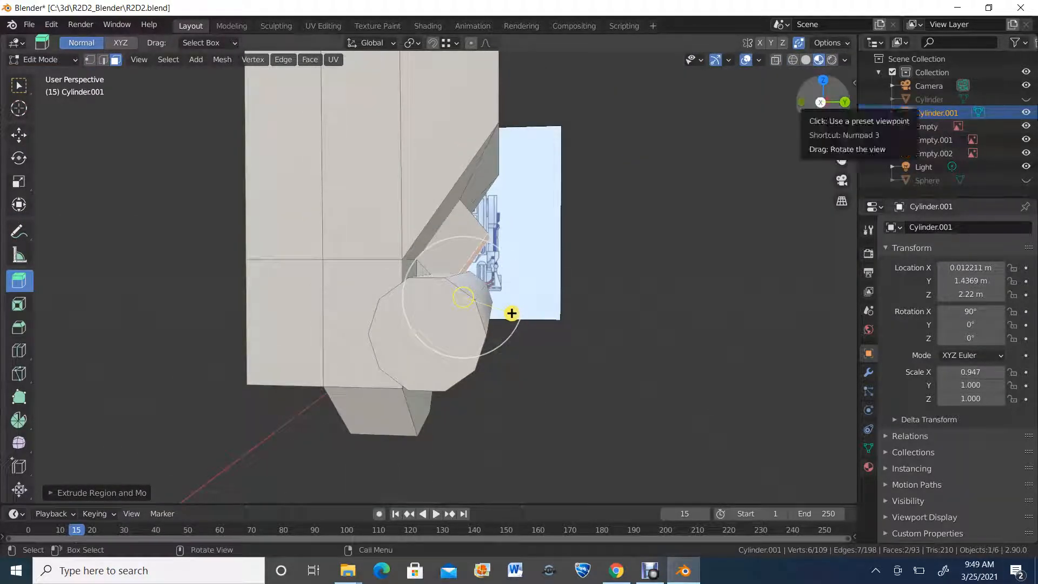
In the right side view, move the extruded faces outward and upward until their middle edge meets the blueprint's corner above the ankle bar
click(820, 102)
scroll(428, 277, up, 2)
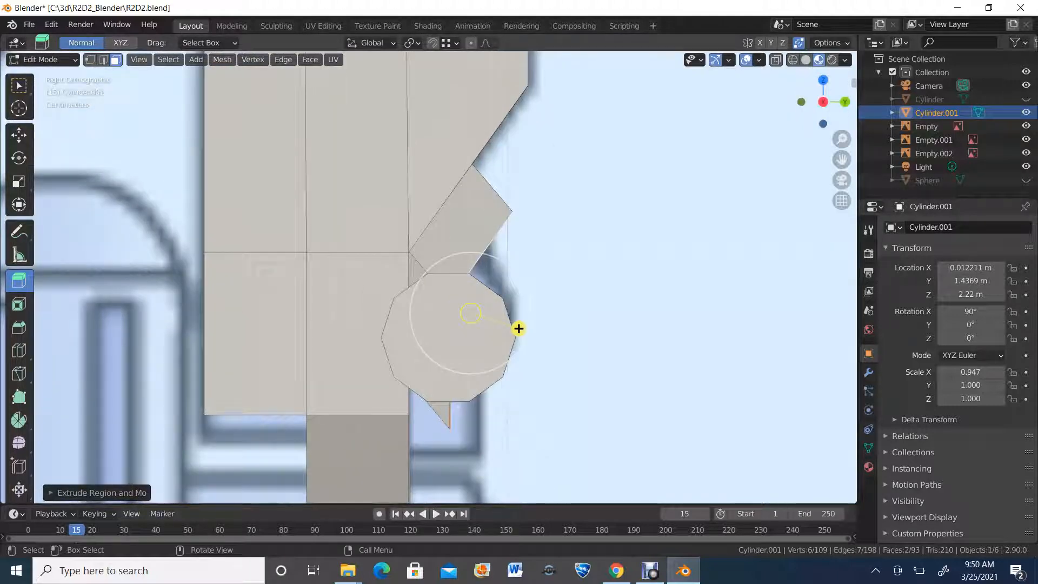
key(shift+space)
key(g)
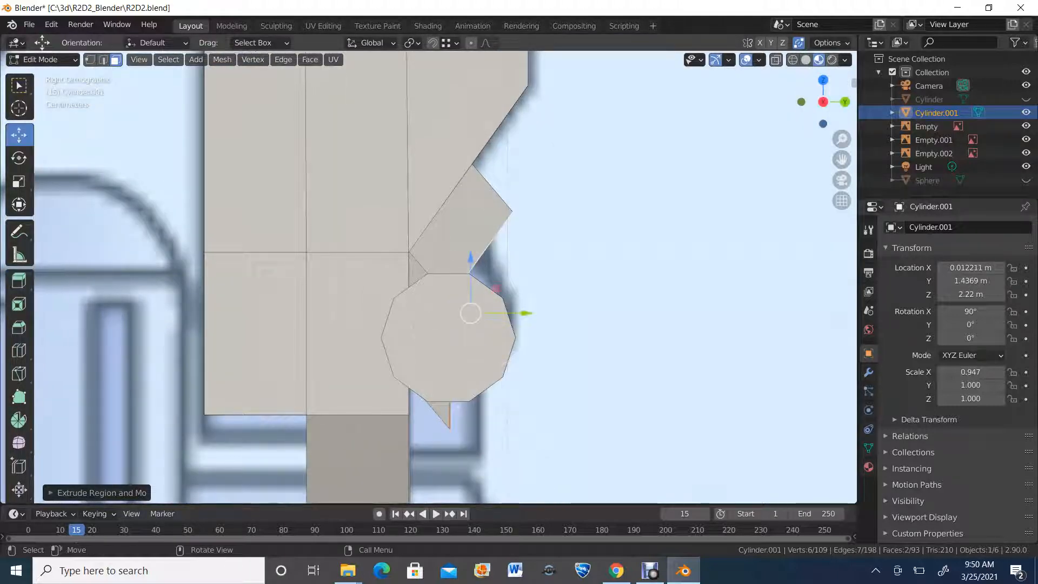
drag(470, 313, 514, 283)
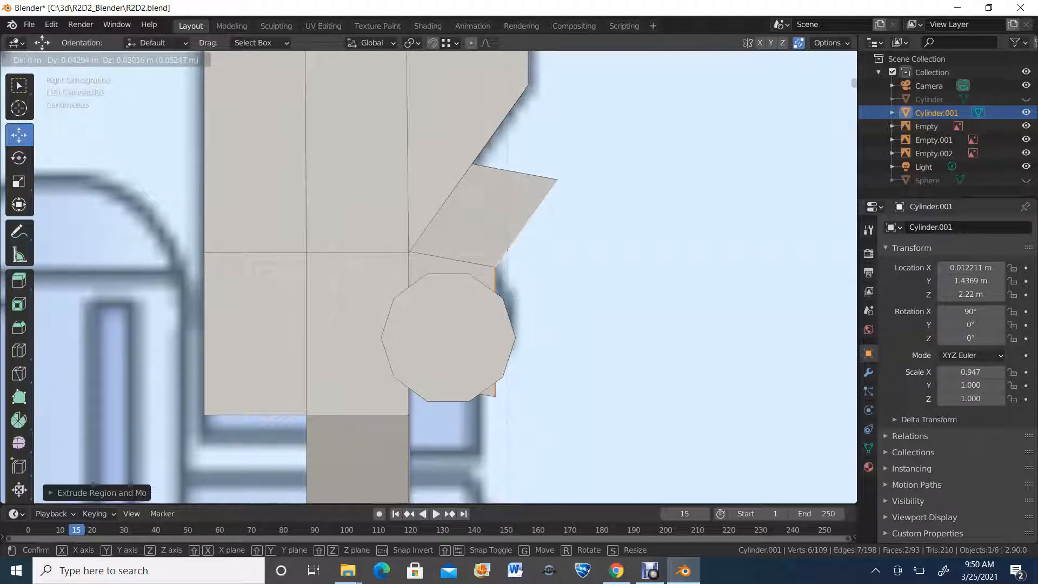
key(Return)
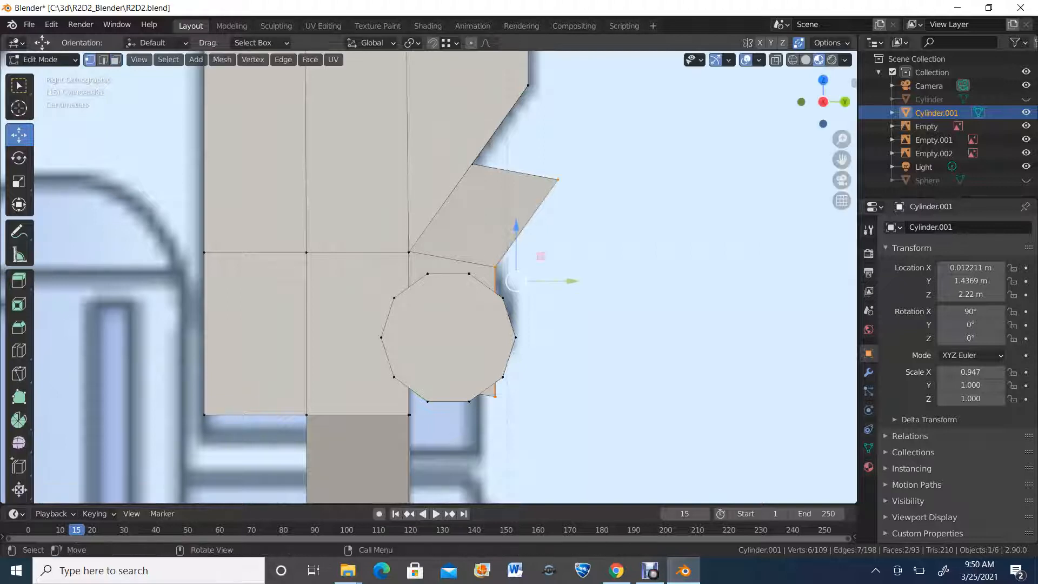
Show the mesh in Wireframe with X-ray on and raise the extrusion's bottom outer vertices along Z level with the inner ones
key(space)
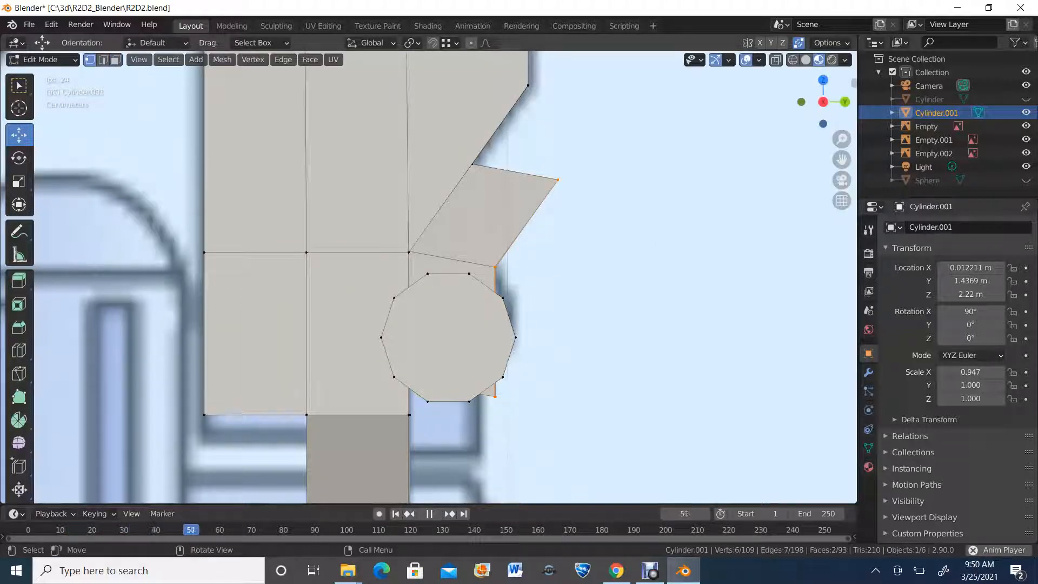
key(space)
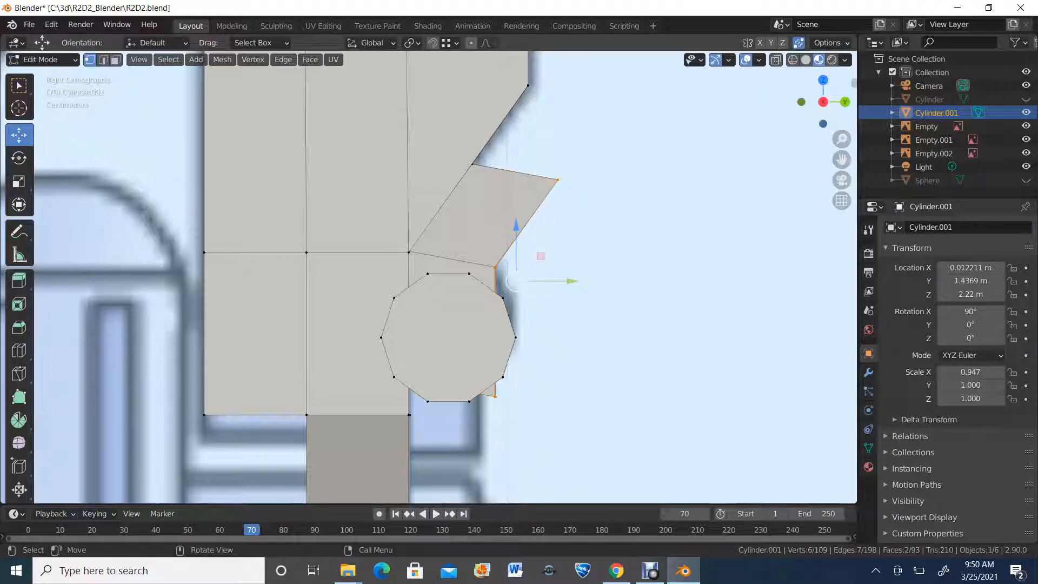
click(792, 60)
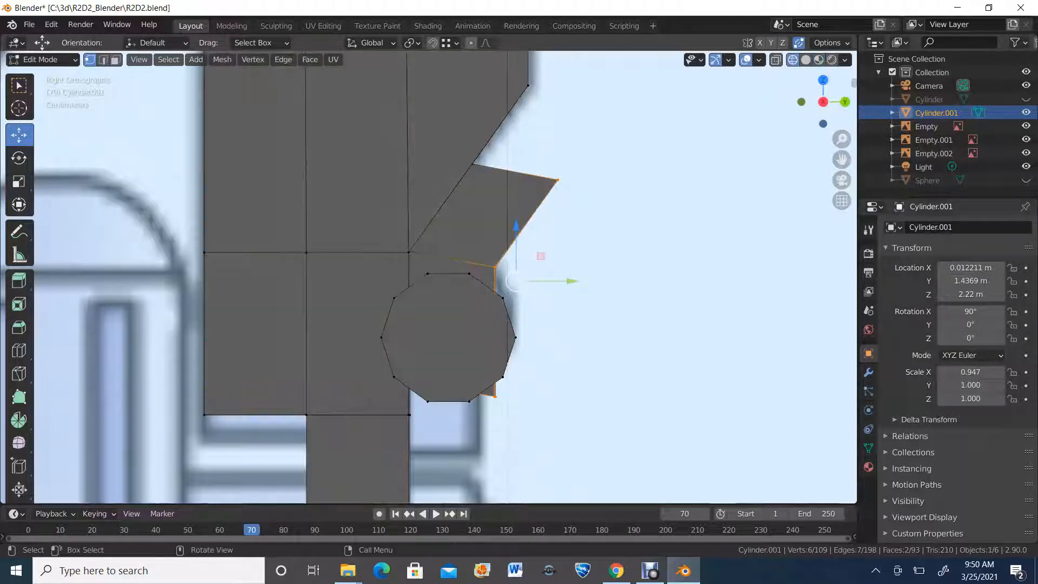
click(776, 59)
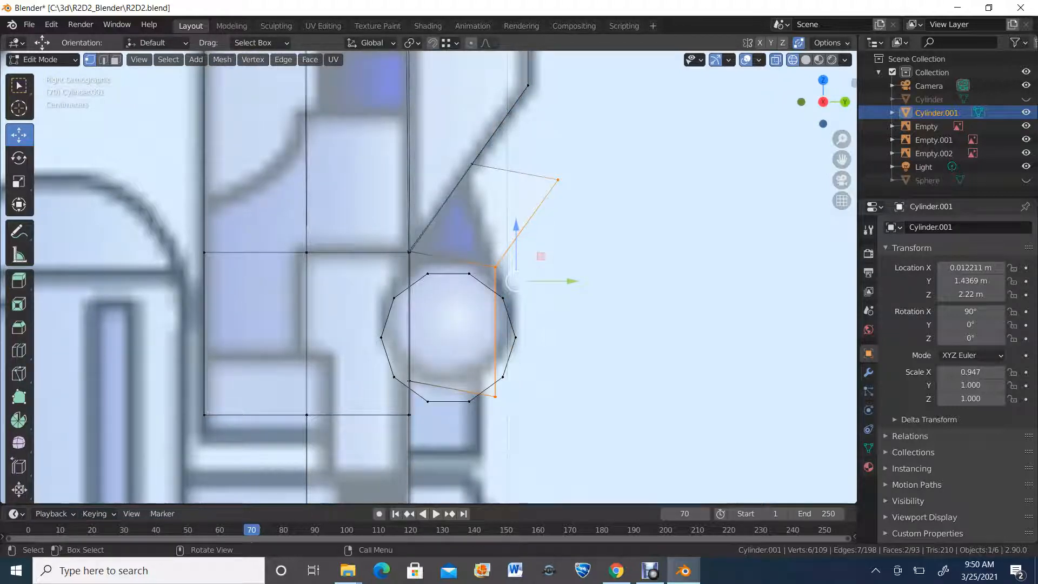
click(19, 158)
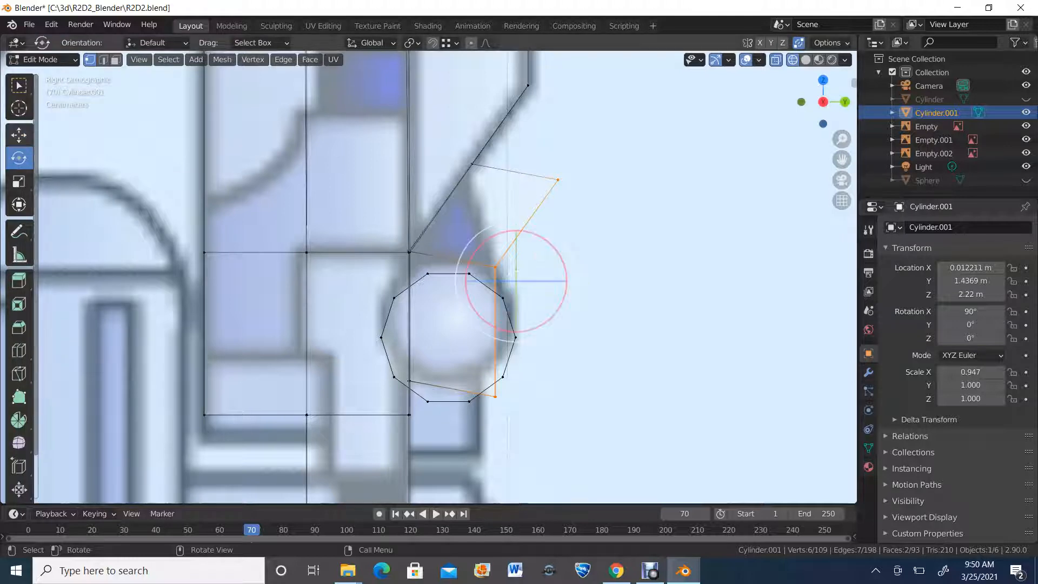
click(19, 135)
drag(490, 426, 495, 339)
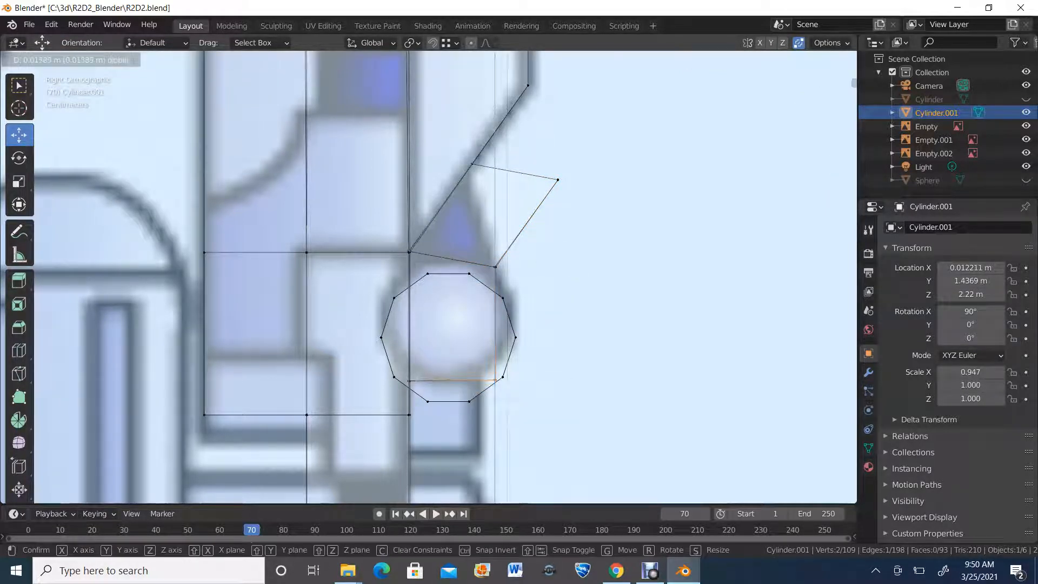
drag(495, 339, 495, 339)
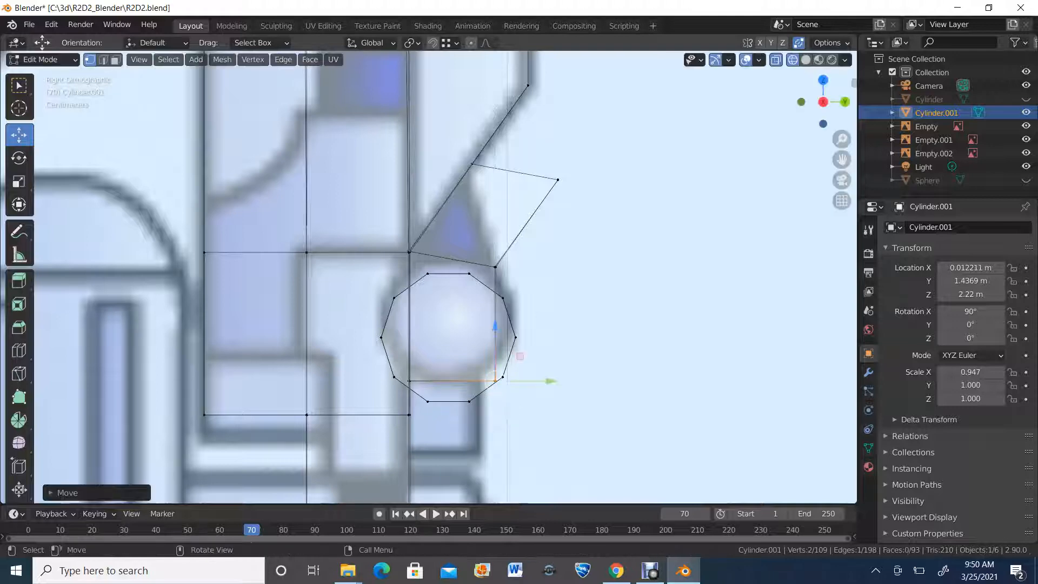
Show the mesh in Solid shading with X-ray off and snapping turned on
middle_drag(548, 300, 463, 328)
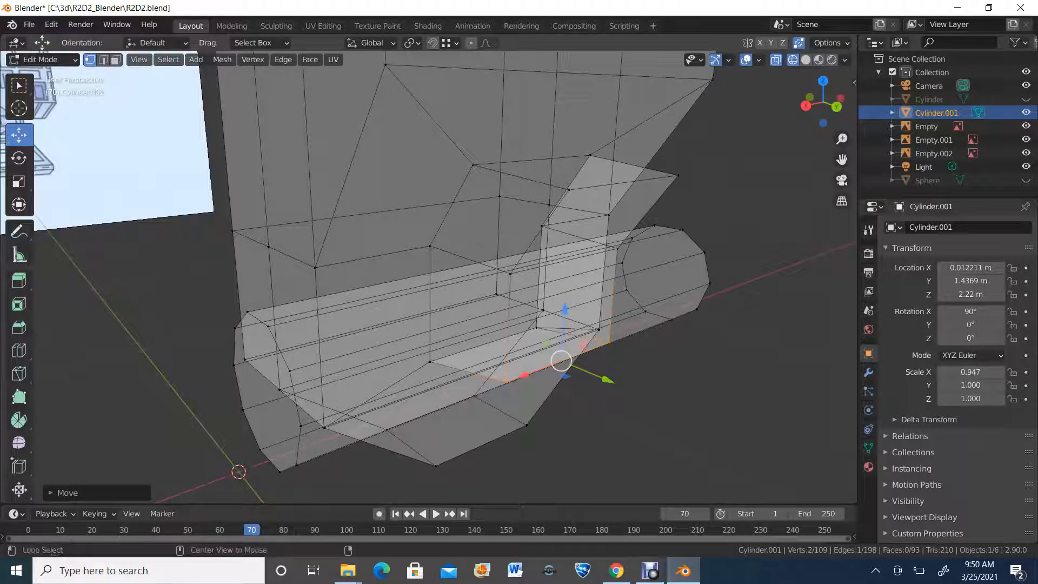
key(x)
click(677, 50)
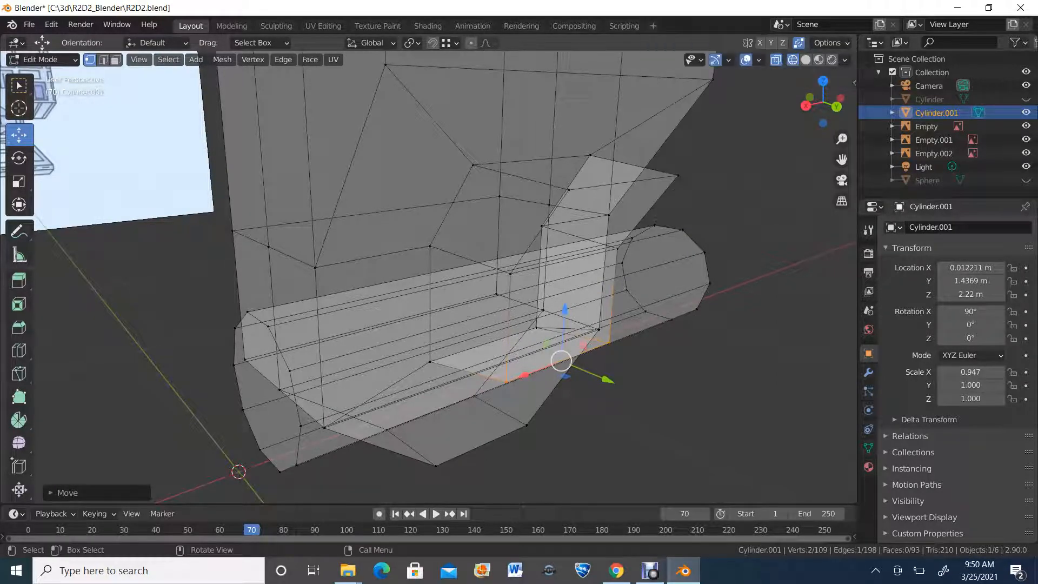
key(alt+z)
click(805, 59)
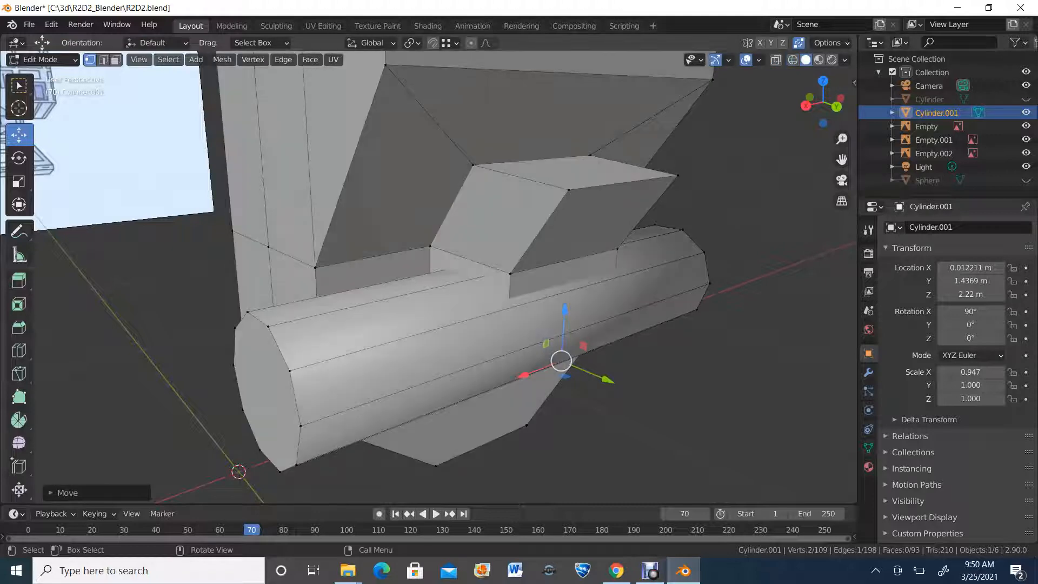
middle_drag(540, 271, 522, 272)
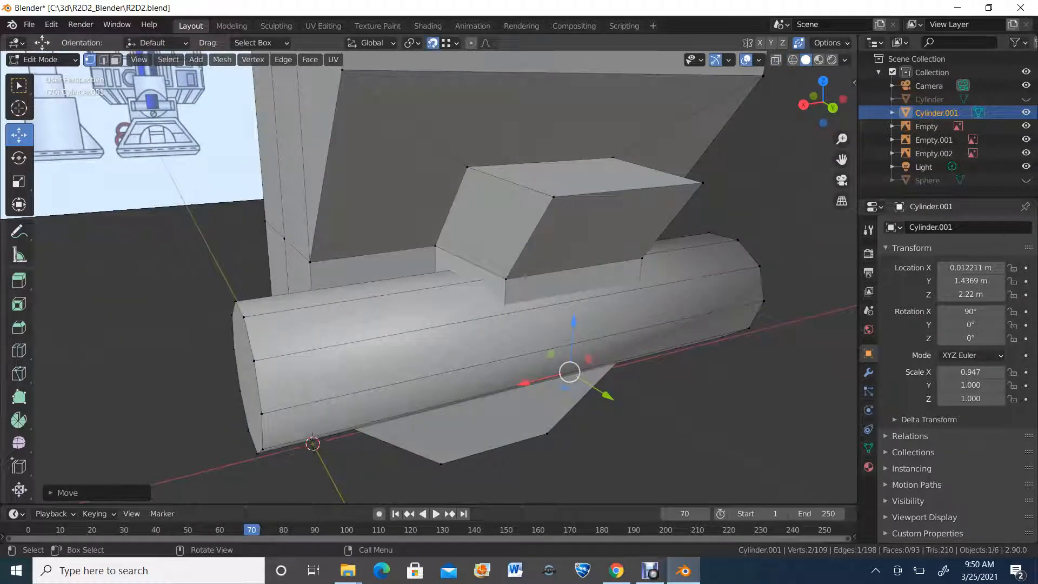
Try to snap the extruded block's upper outer vertices onto the corners directly below them, and undo the moves
click(702, 183)
drag(702, 183, 642, 258)
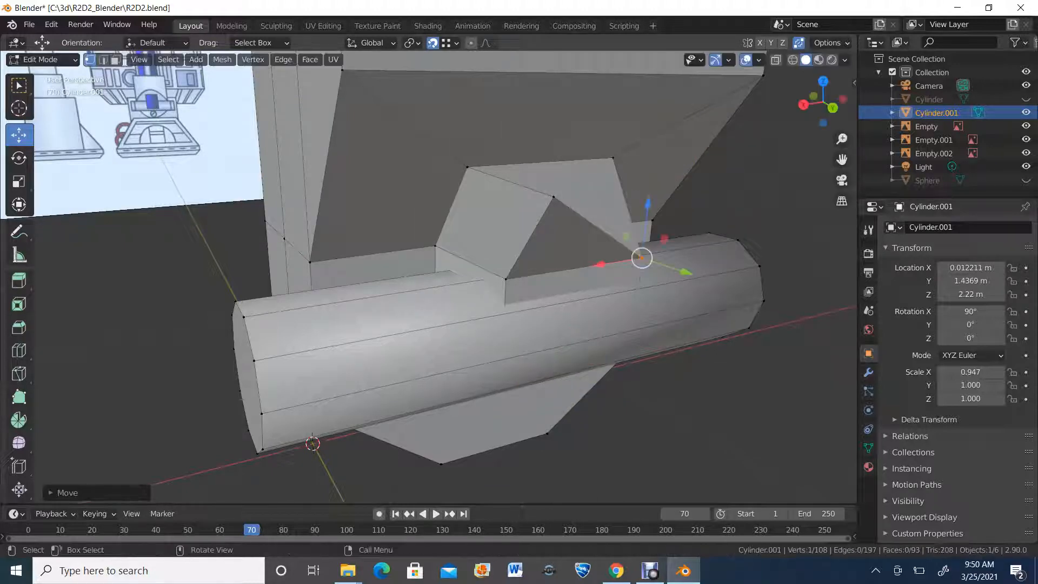
click(553, 197)
drag(554, 196, 505, 279)
middle_drag(505, 279, 345, 269)
key(ctrl+z)
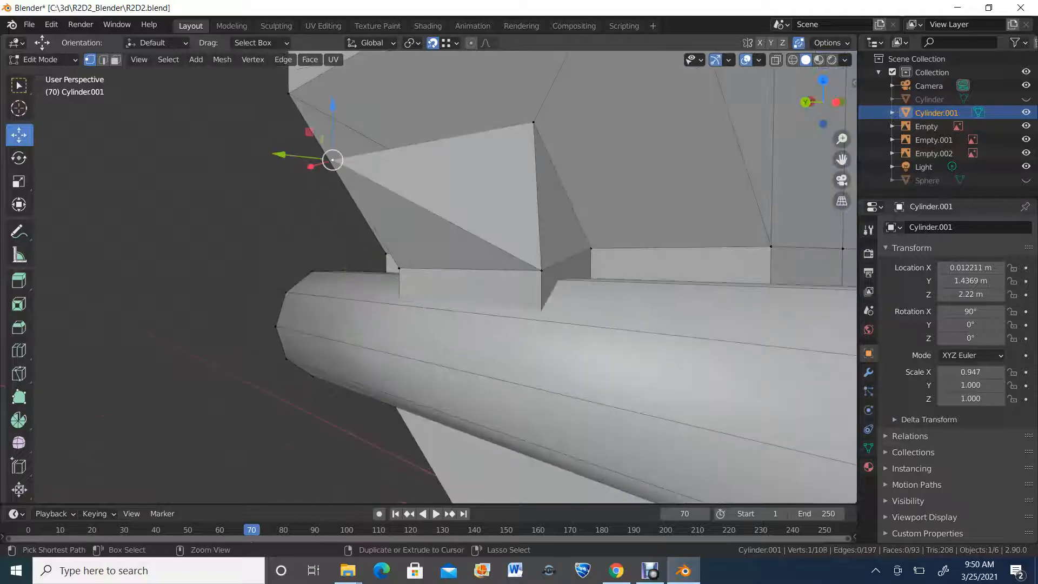
key(ctrl+z)
key(ctrl+z)
Select the block's sloped outer face and the vertical one below it, and move them along X in the back view to align with the inset
middle_drag(367, 370, 439, 437)
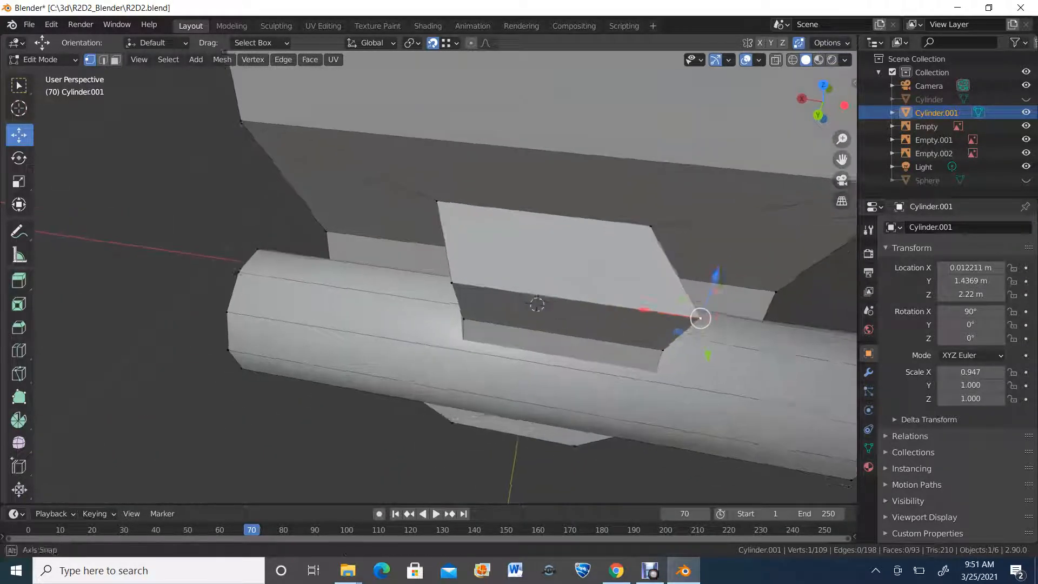
scroll(445, 277, up, 1)
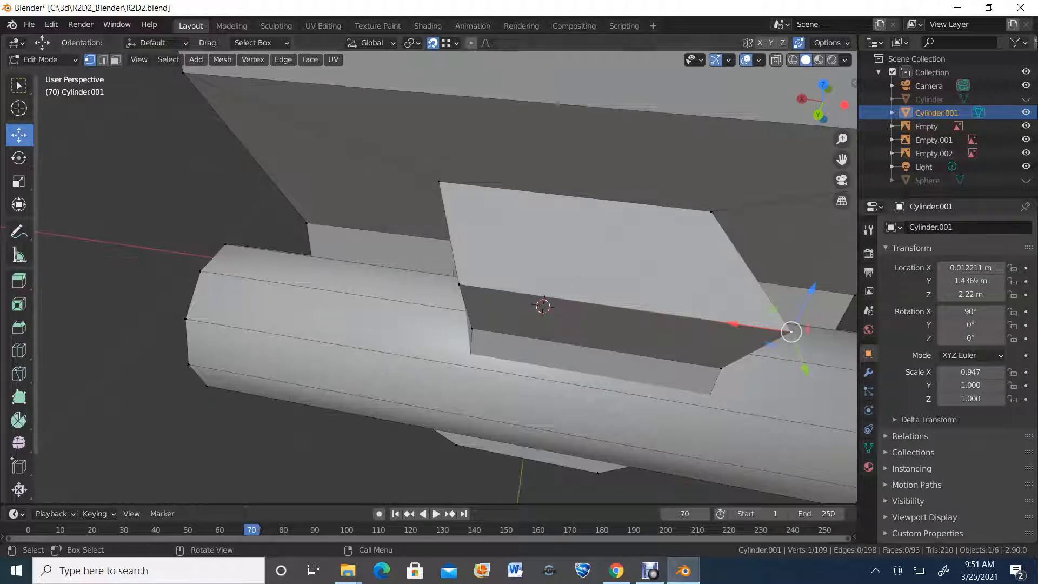
key(3)
click(621, 314)
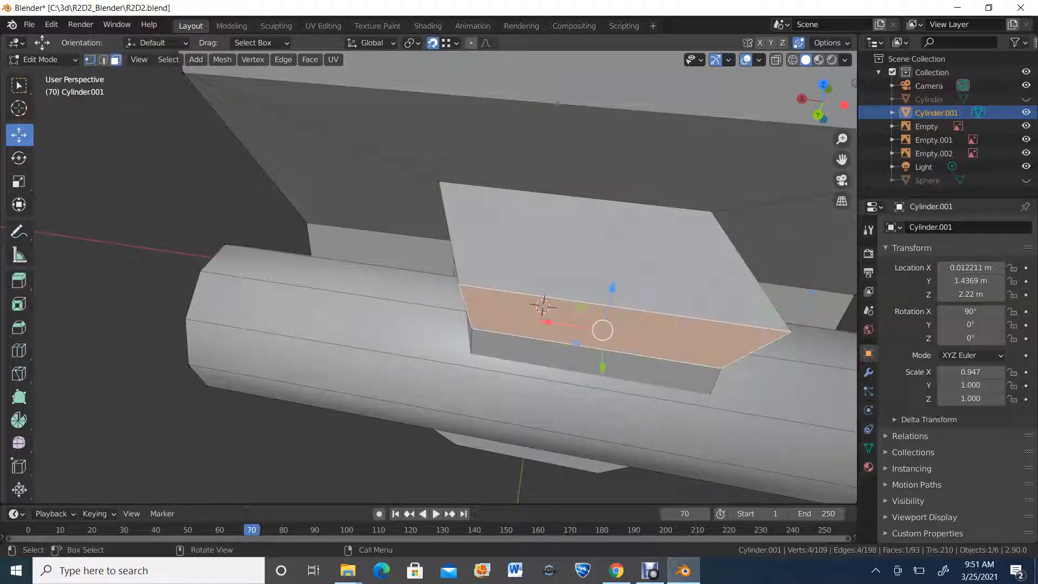
ctrl+click(594, 362)
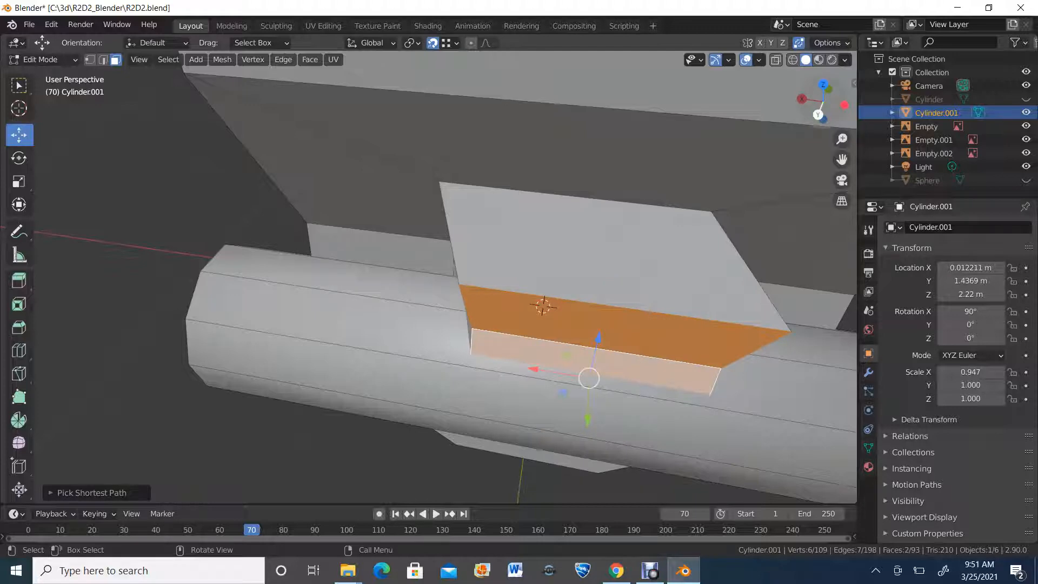
click(817, 115)
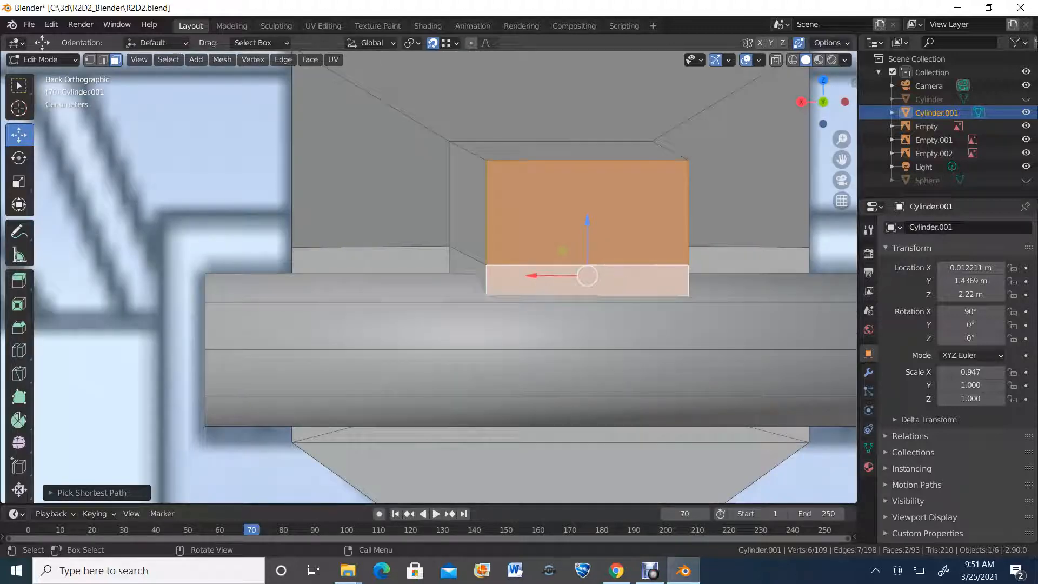
drag(532, 275, 495, 275)
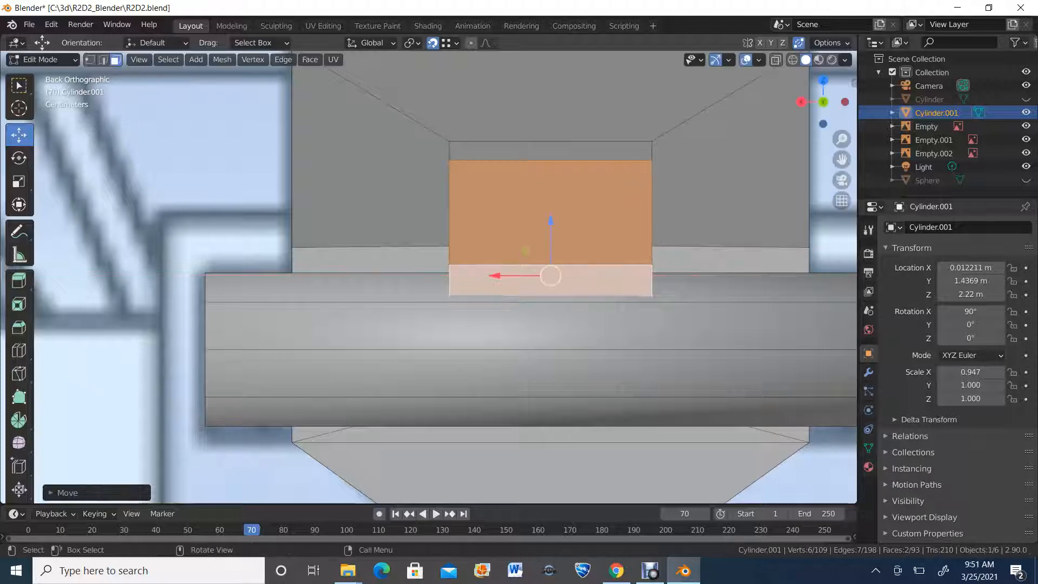
Snap and merge the block's two upper outer vertices onto the corners below them to form a wedge above the ankle bar
middle_drag(432, 270, 378, 254)
key(1)
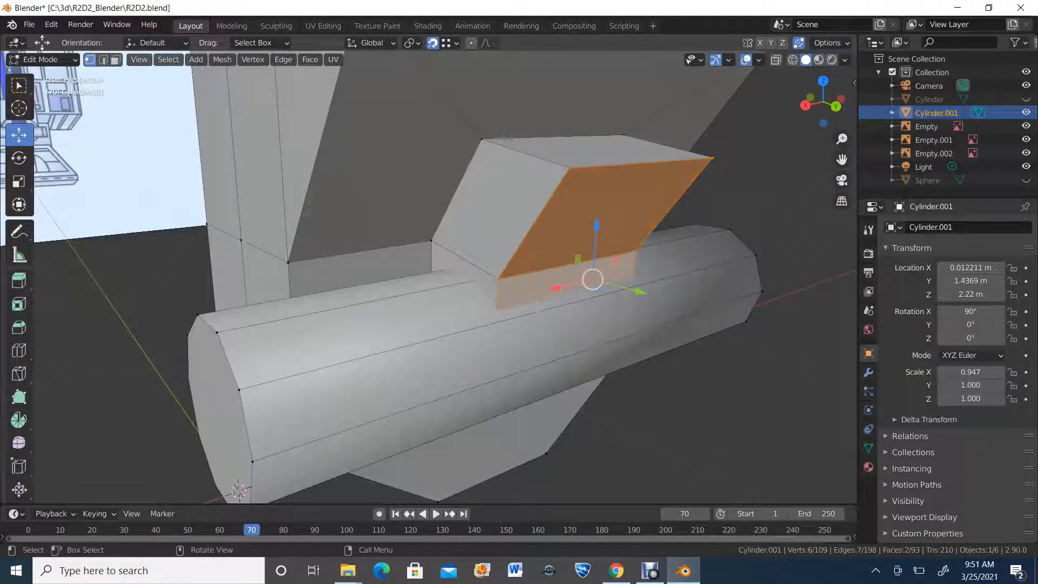
key(alt+a)
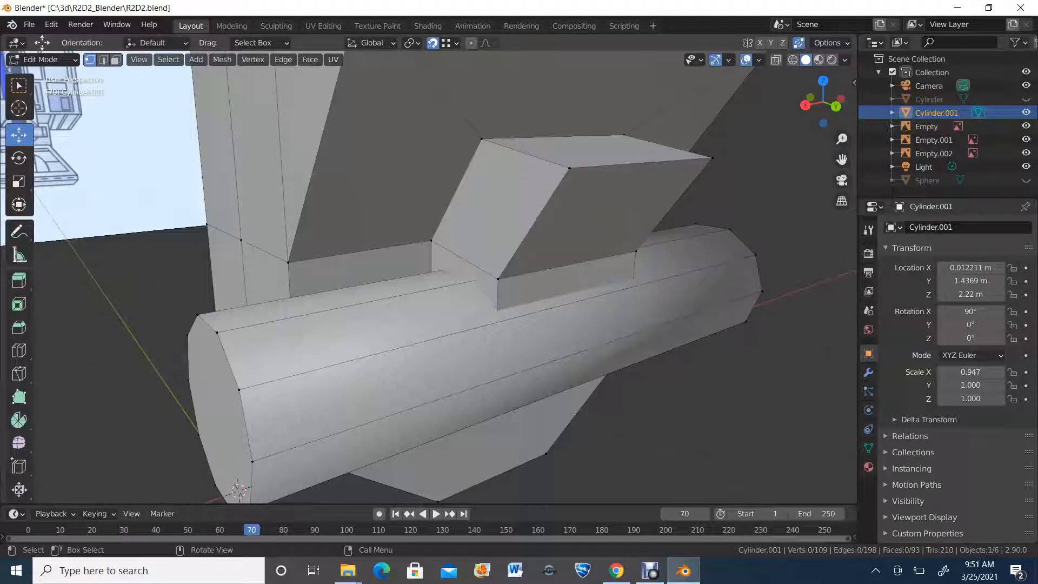
drag(711, 158, 498, 279)
middle_drag(498, 279, 494, 237)
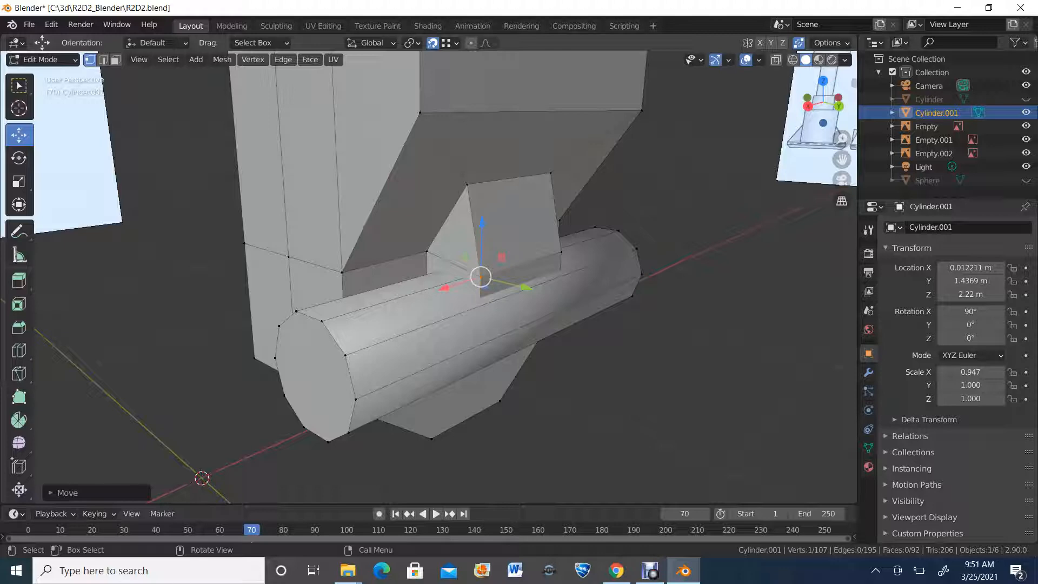
Switch to face selection and select the full ring of side faces around the ankle bar
key(3)
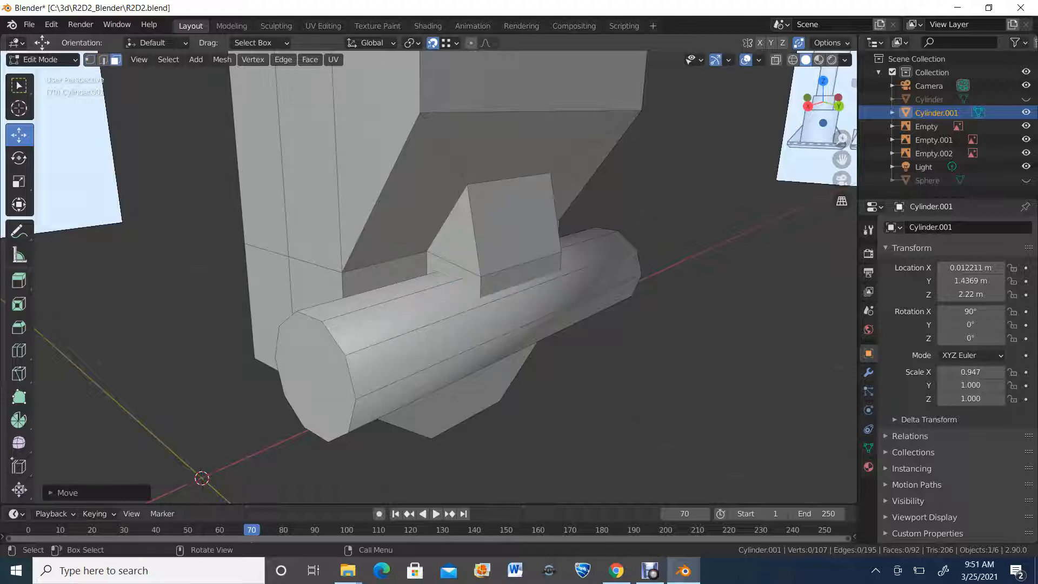
middle_drag(432, 281, 495, 267)
click(468, 357)
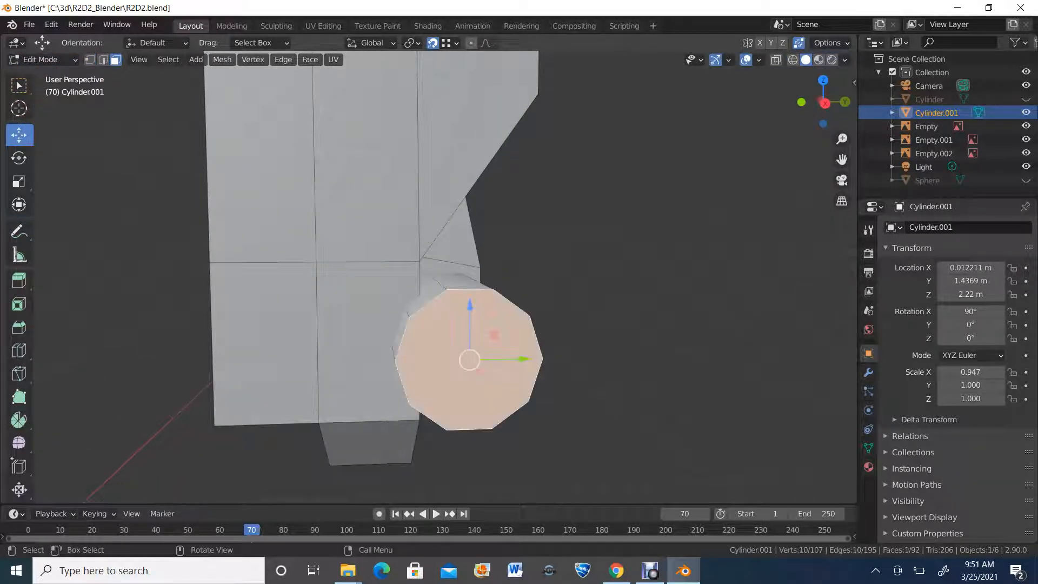
click(463, 282)
alt+click(510, 301)
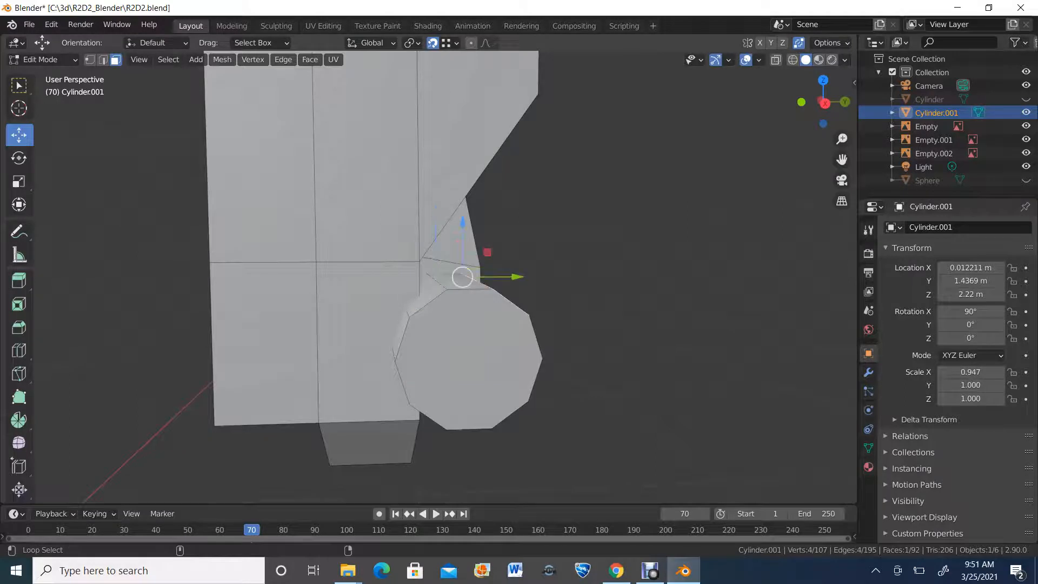
alt+shift+click(509, 302)
alt+shift+click(478, 281)
mouse_move(478, 281)
middle_down()
mouse_move(460, 281)
mouse_move(484, 281)
middle_up()
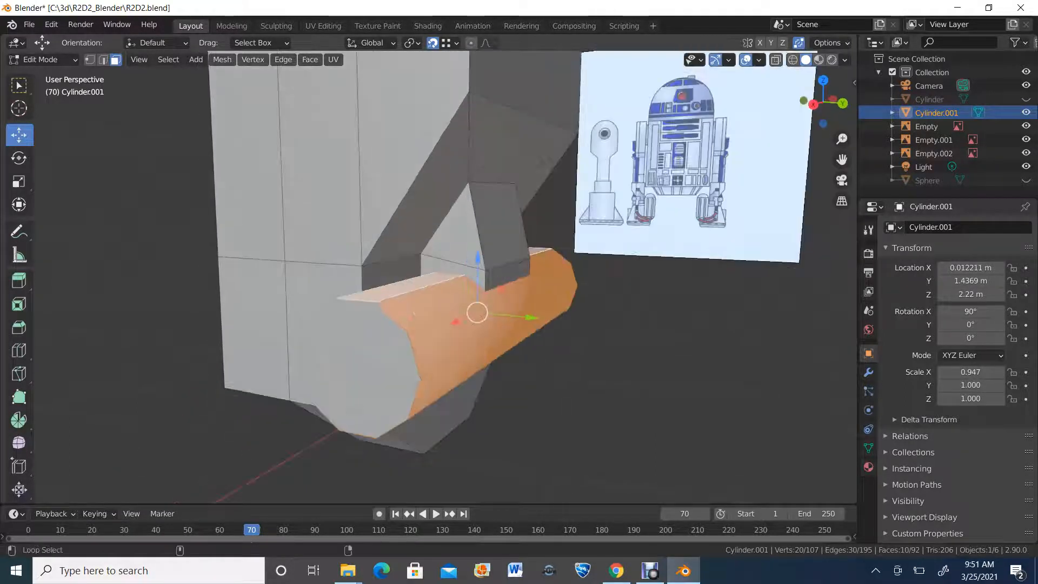
shift+click(518, 276)
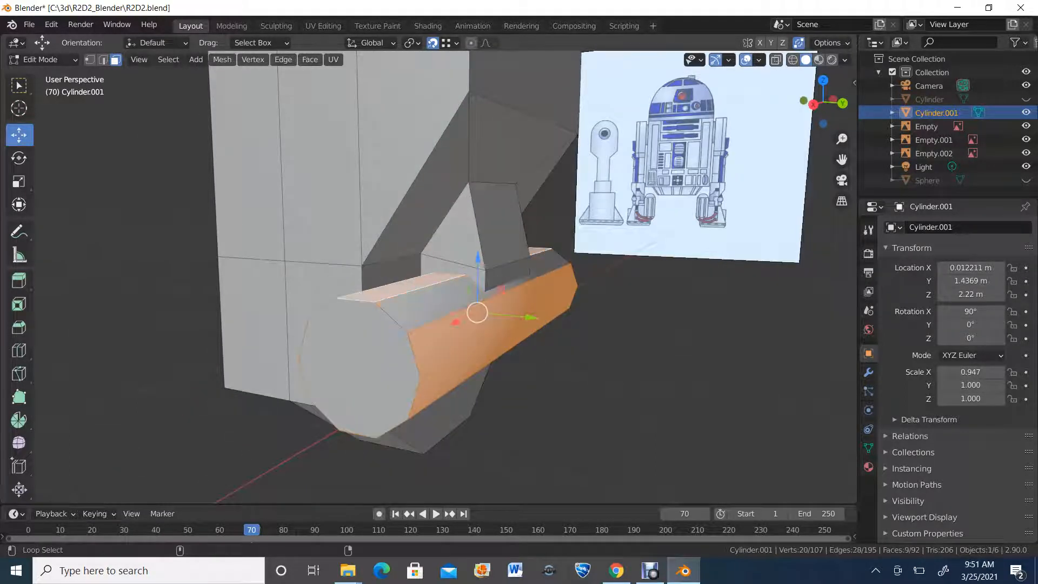
key(alt+a)
alt+click(519, 280)
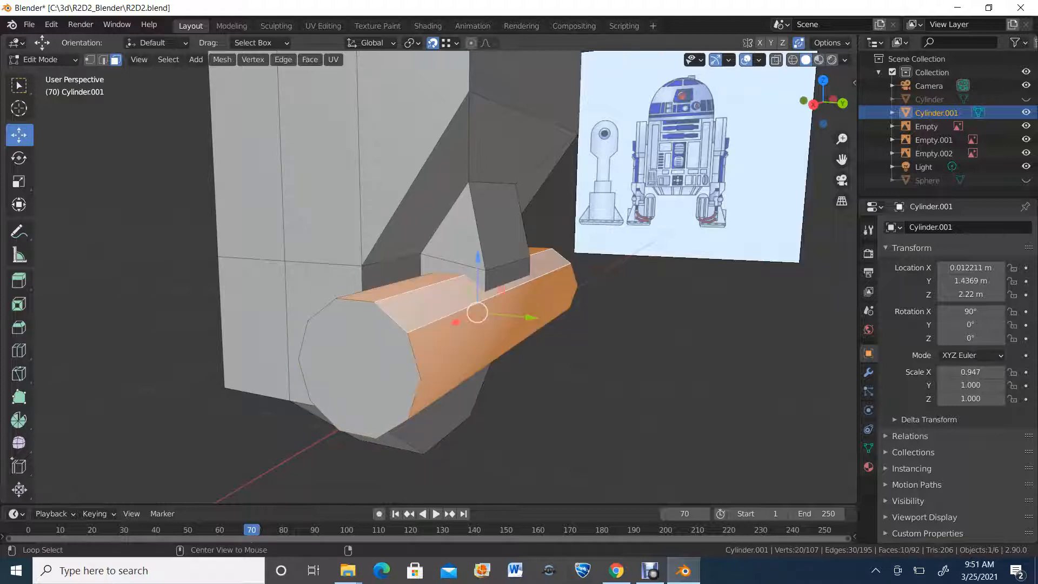
Add both end caps of the ankle bar to the face selection
shift+click(359, 368)
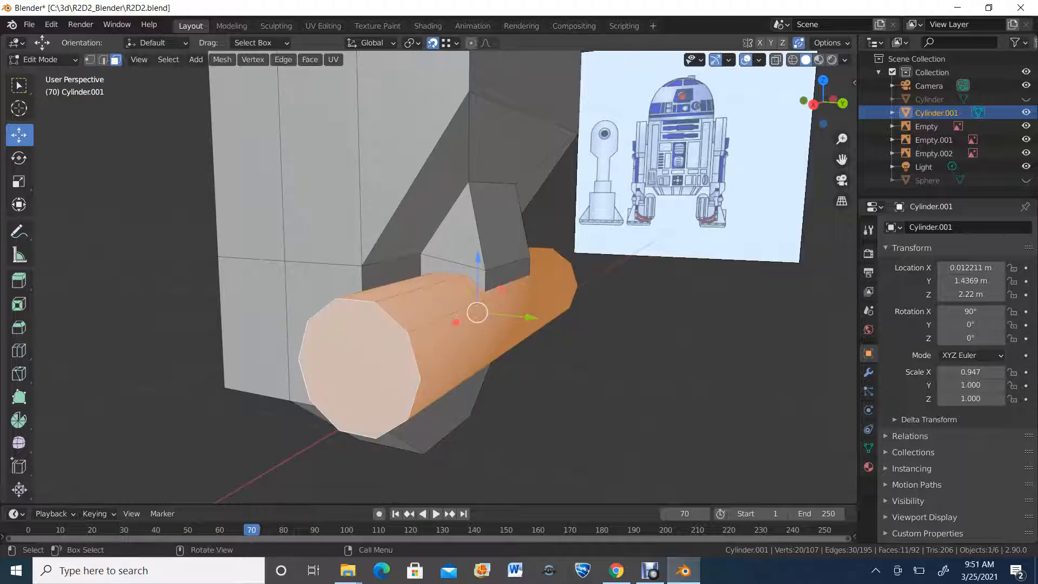
middle_drag(360, 368, 170, 367)
shift+click(595, 421)
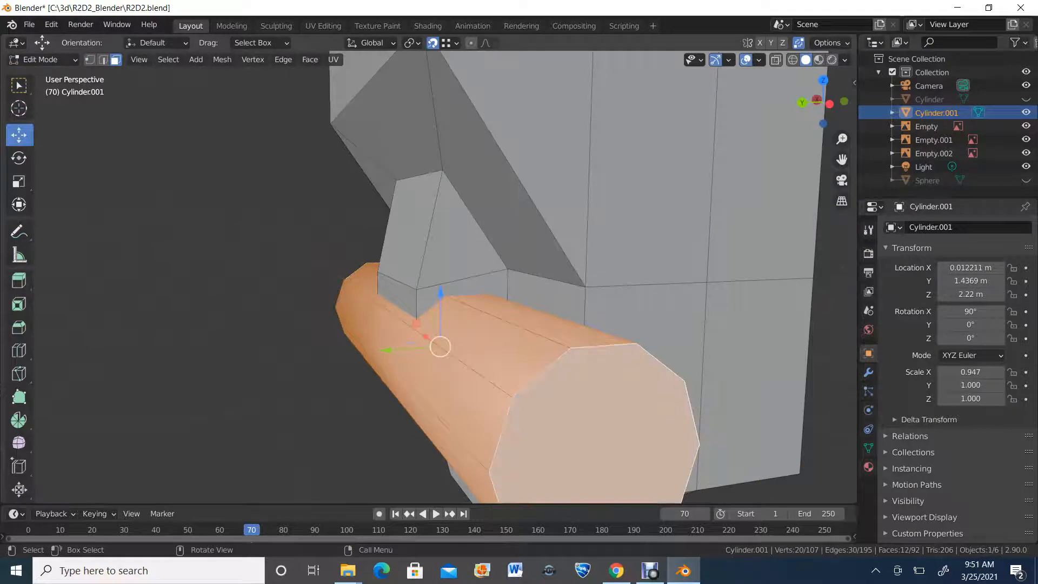
middle_drag(595, 422, 791, 424)
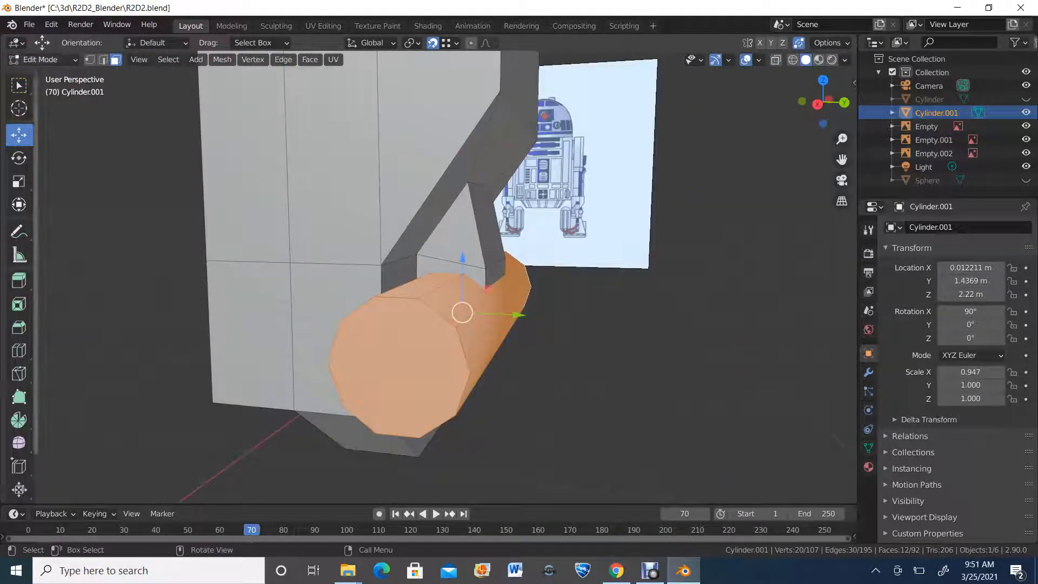
Hide the selected ankle bar faces and delete the exposed bottom face of the wedge block
key(h)
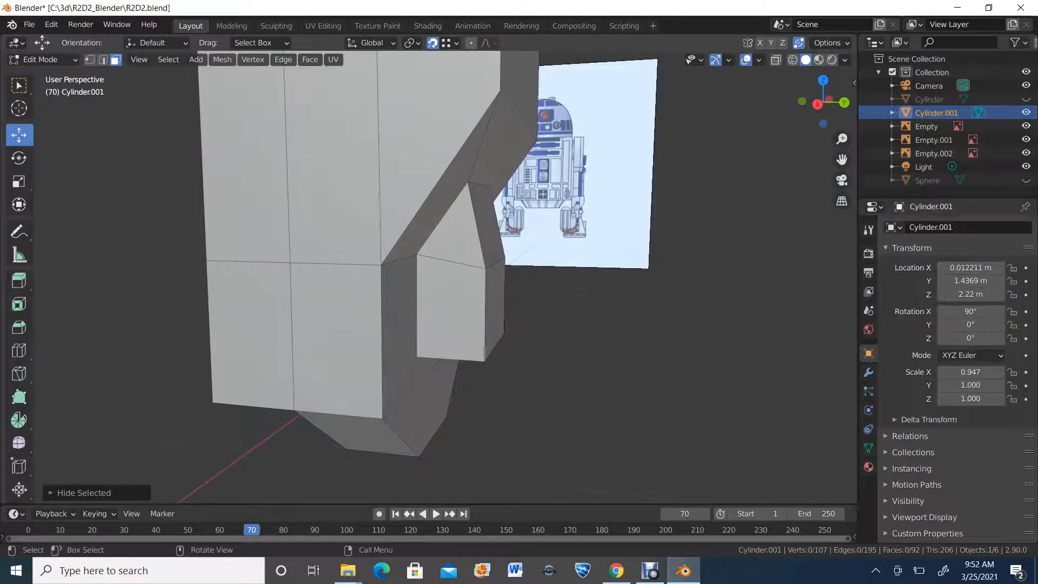
middle_drag(462, 312, 414, 226)
click(494, 379)
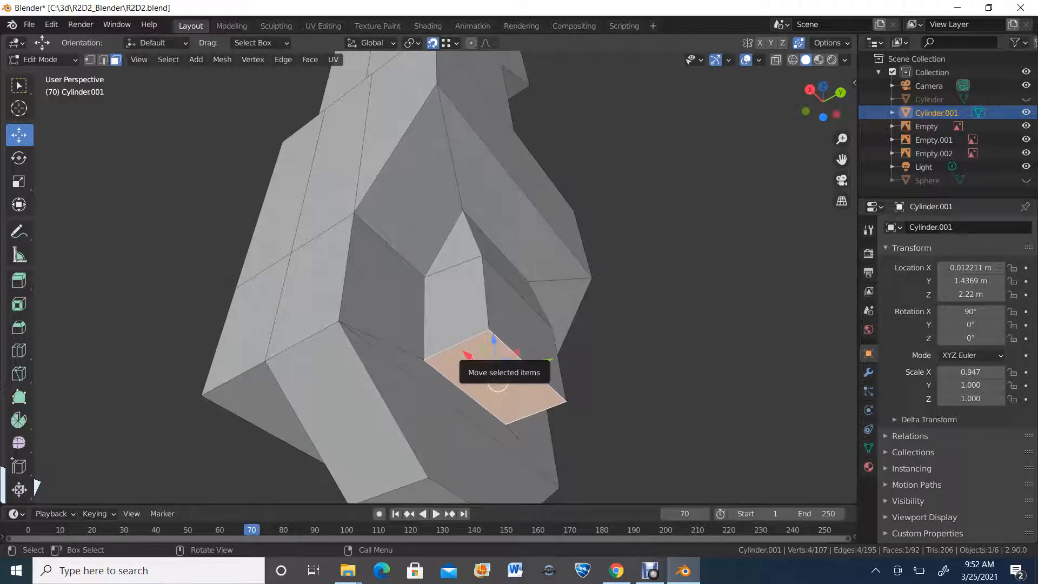
key(x)
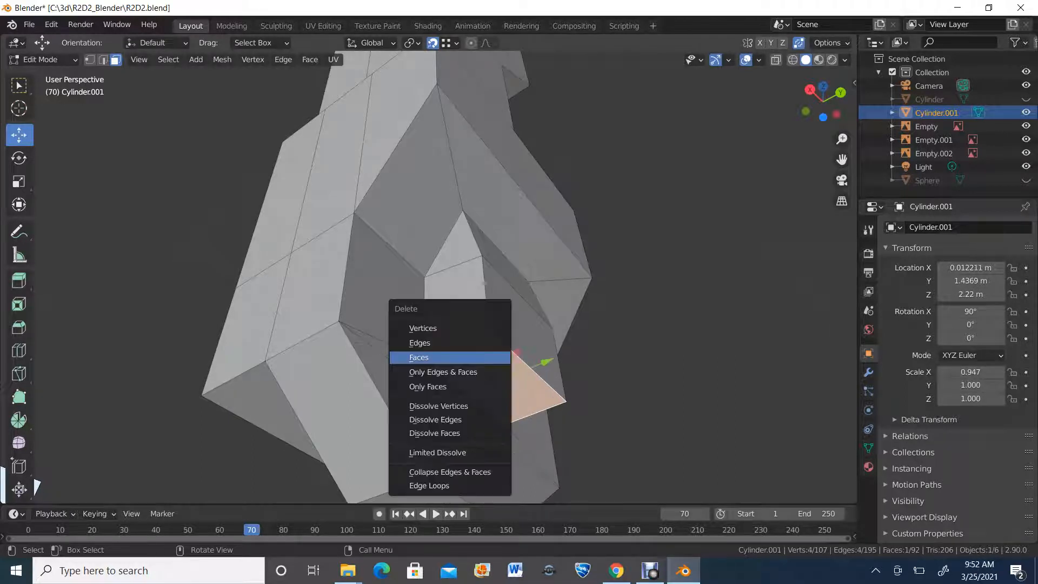
click(449, 357)
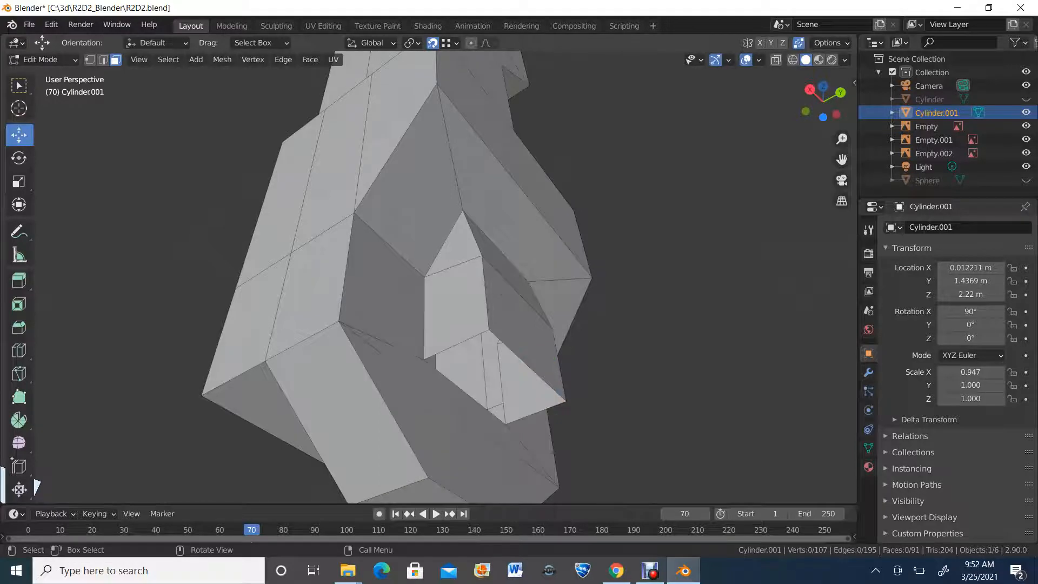
middle_drag(449, 357, 441, 400)
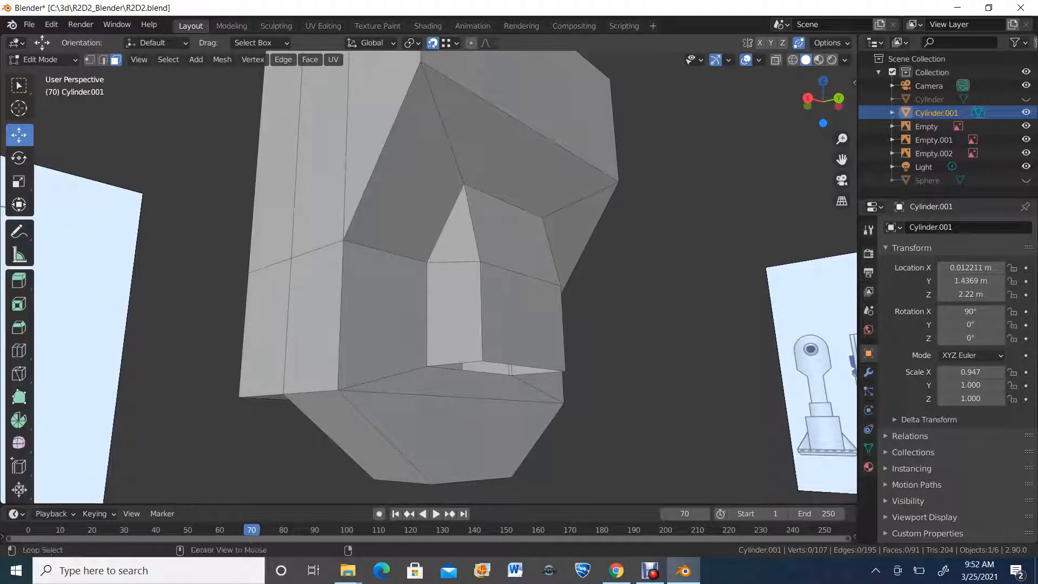
Reveal the hidden ankle bar faces again and inspect the ankle from behind and the side
key(alt+h)
middle_drag(400, 452, 343, 472)
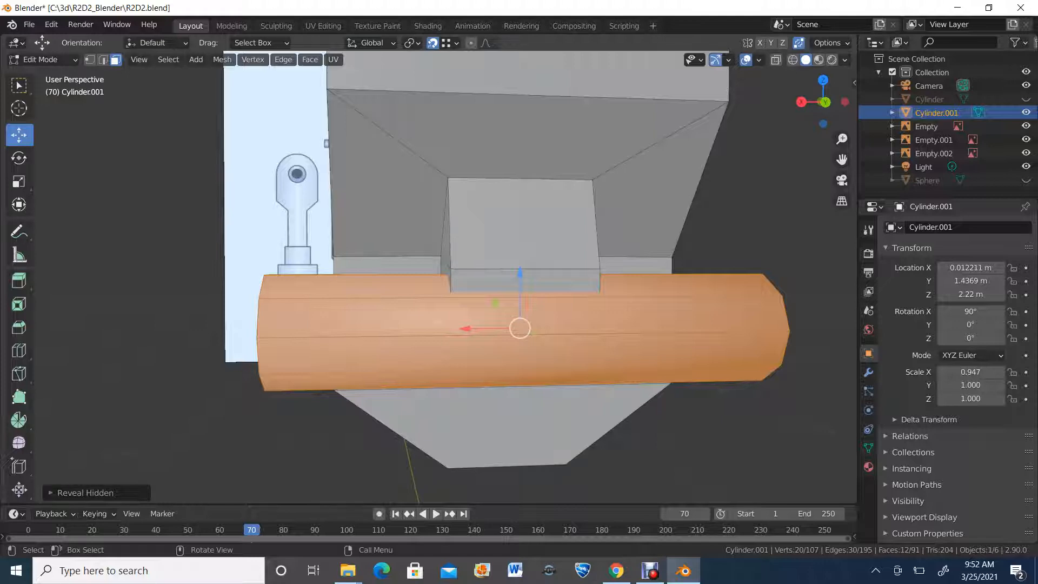
scroll(428, 277, down, 4)
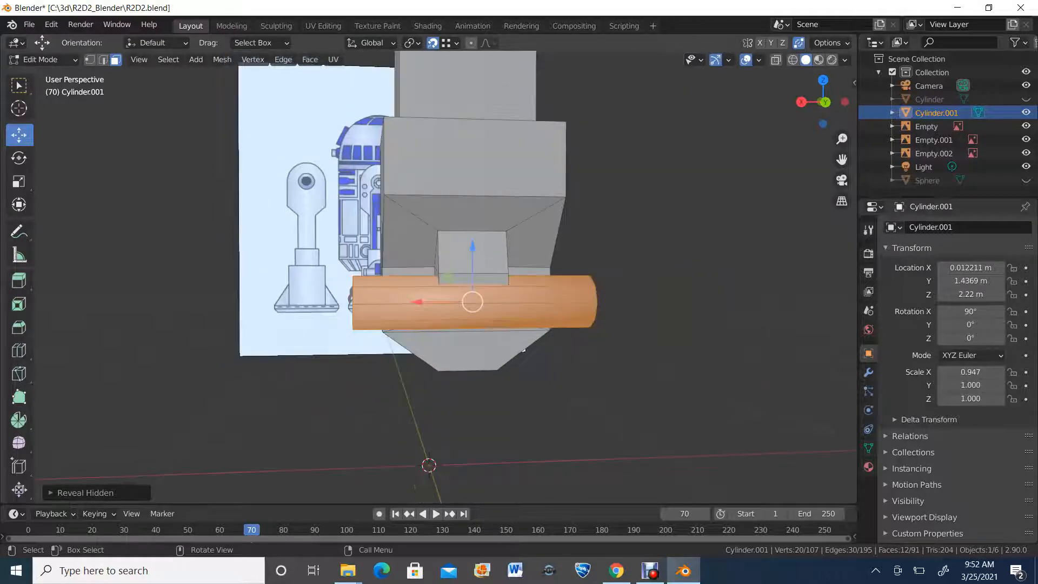
middle_drag(429, 277, 510, 278)
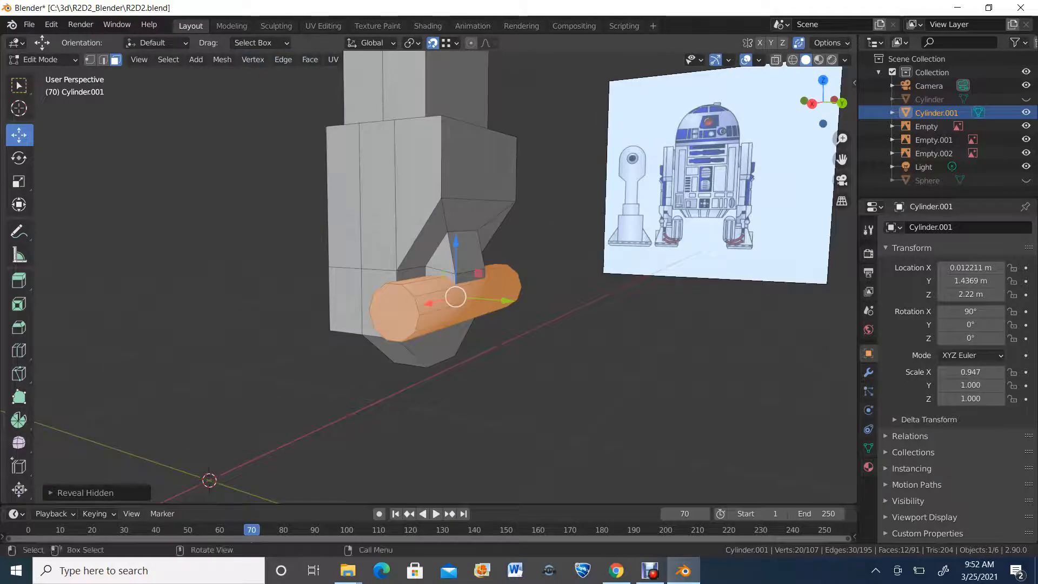
Return to Object Mode and save the file, then frame the foot area in the back orthographic view
click(43, 59)
click(44, 76)
scroll(429, 277, down, 2)
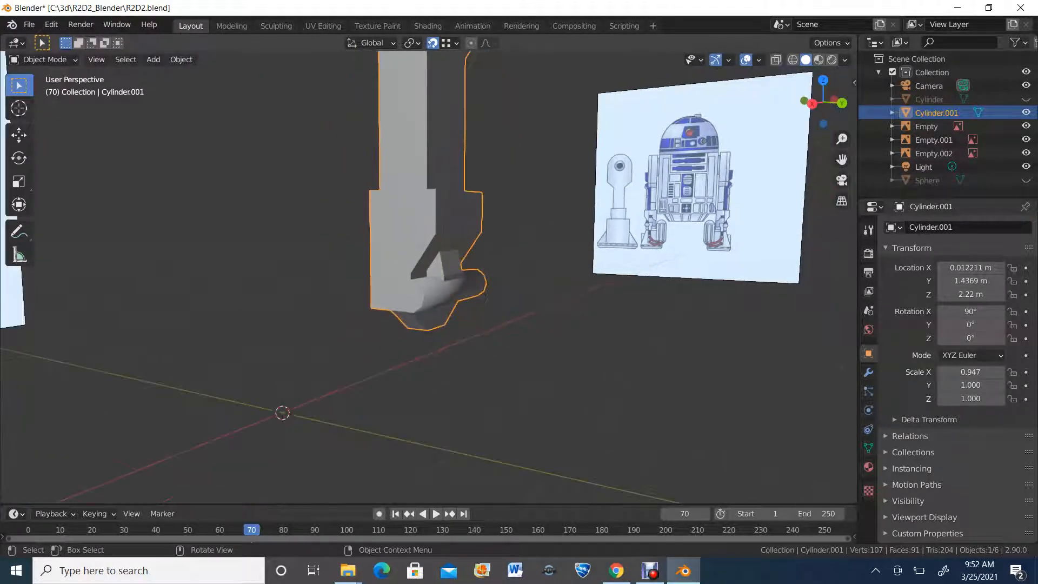
middle_drag(428, 277, 321, 270)
middle_drag(521, 423, 400, 319)
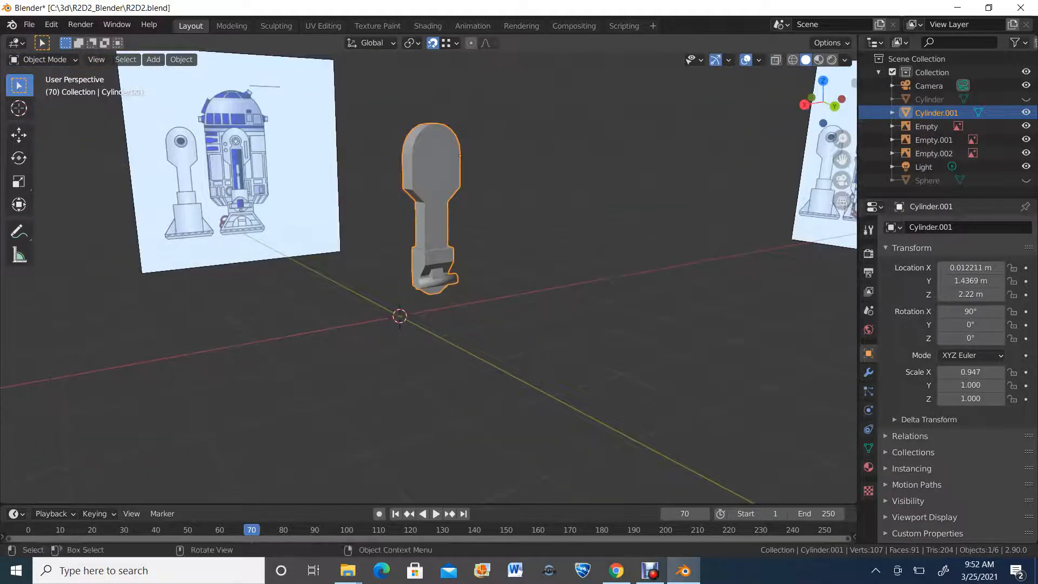
key(ctrl+s)
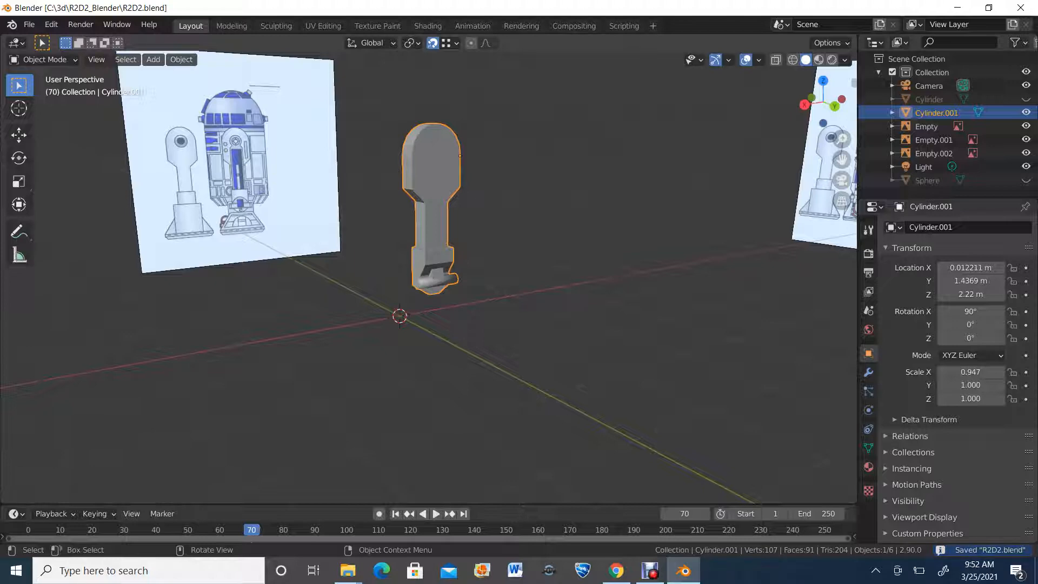
click(835, 105)
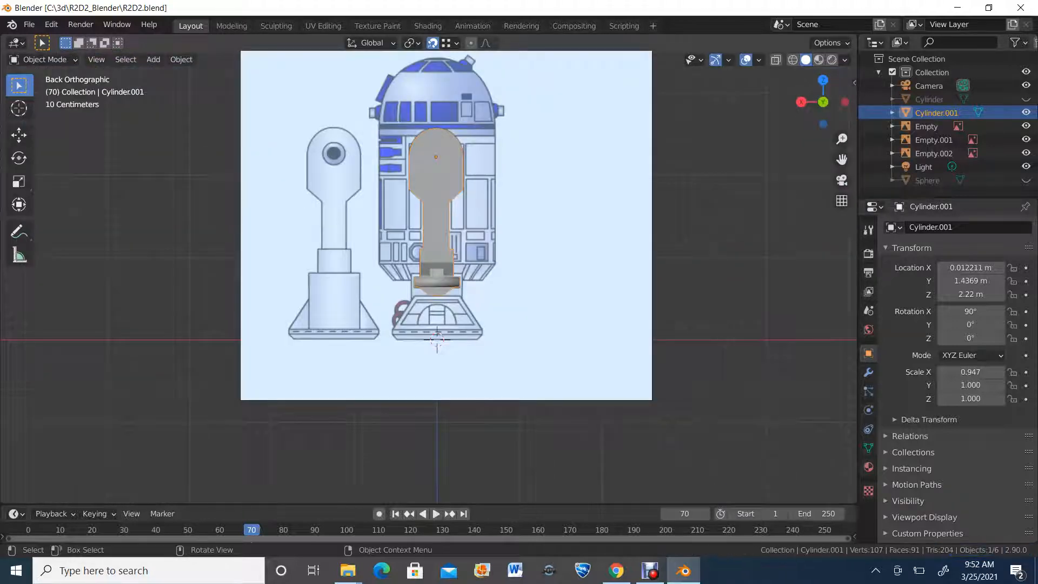
scroll(428, 277, up, 5)
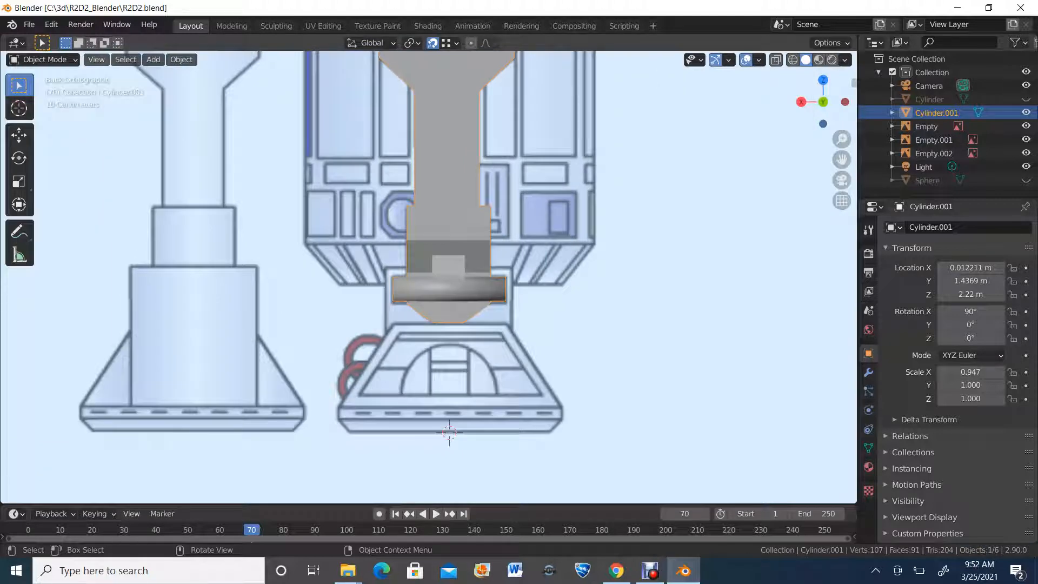
key(shift+a)
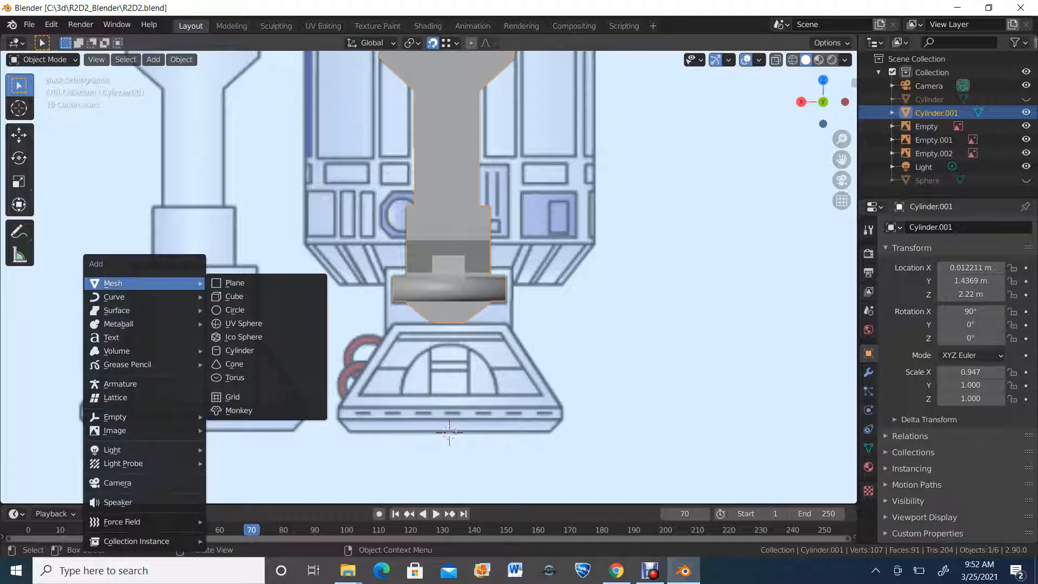
click(234, 282)
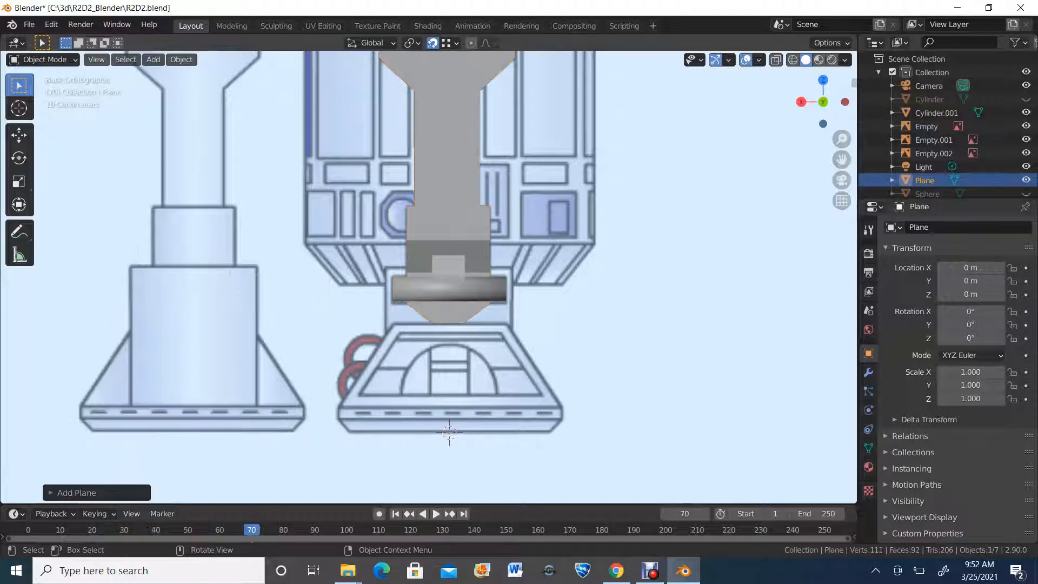
key(ctrl+z)
Add a cube mesh at the world origin and put it into Edit Mode
key(shift+a)
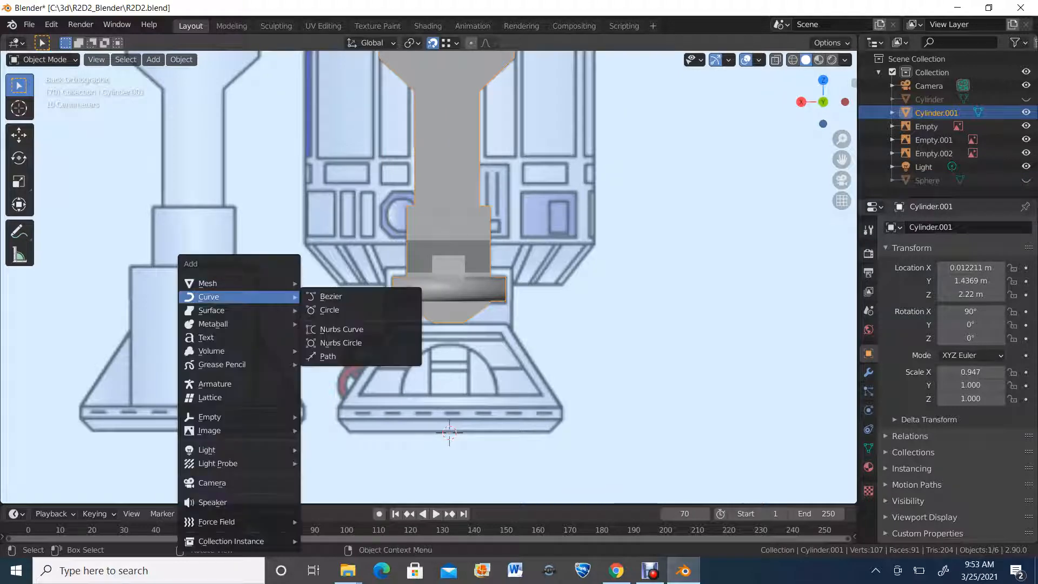
mouse_move(235, 282)
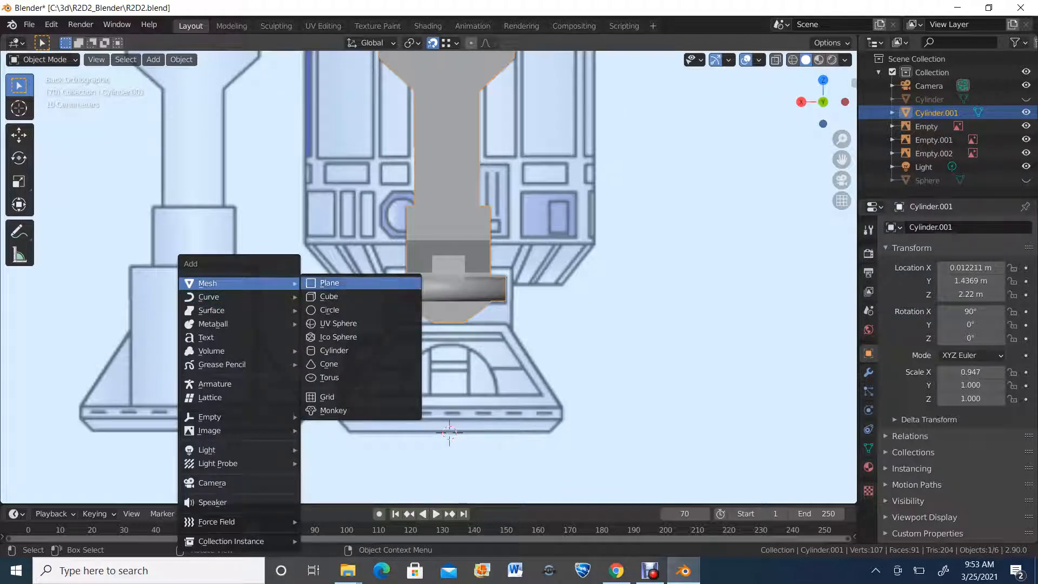
click(329, 296)
scroll(329, 296, down, 3)
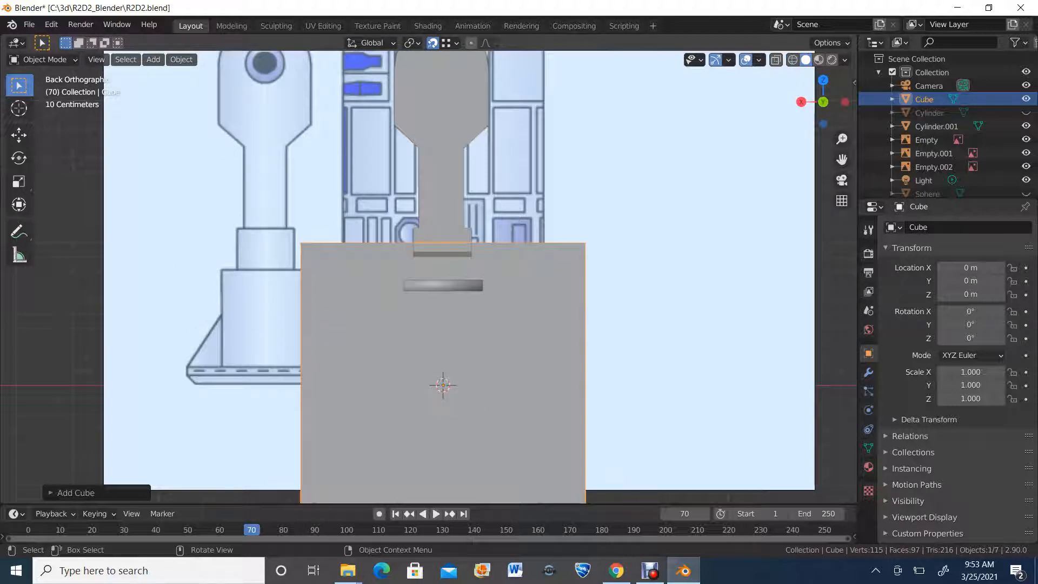
click(43, 60)
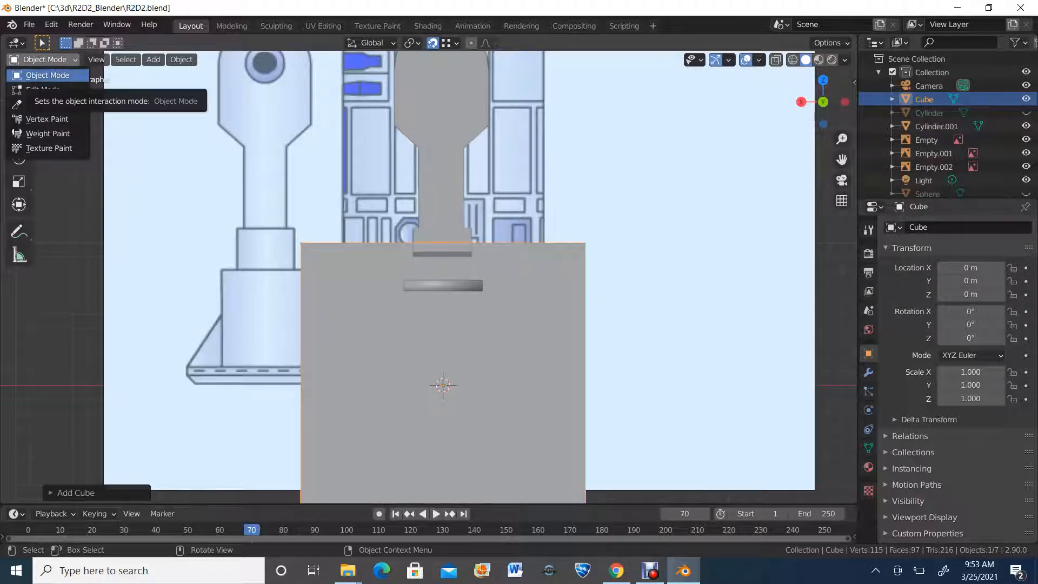
click(43, 90)
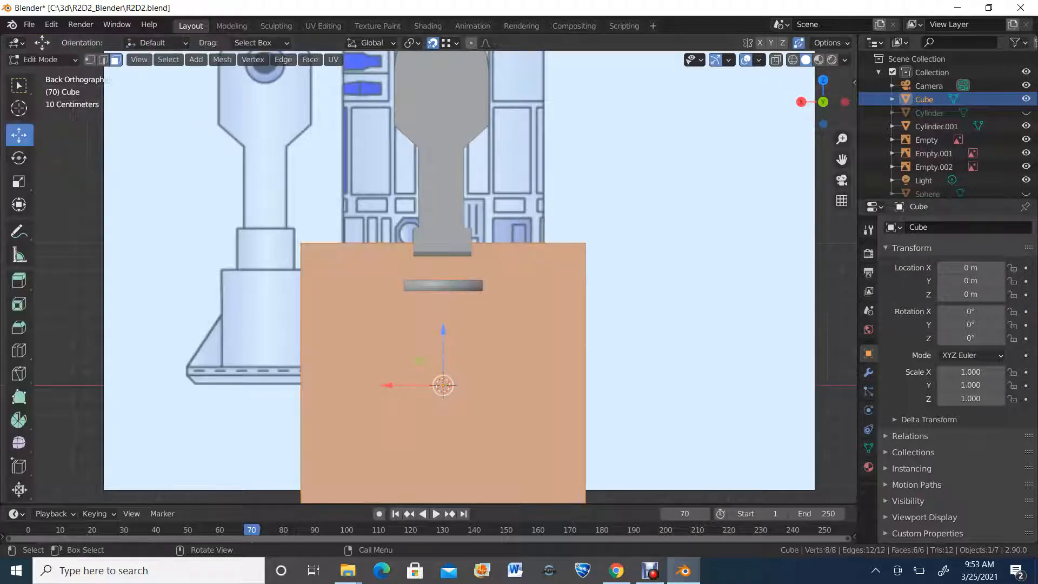
With X-ray on, select the cube's top vertices and lower them along Z to the top edge of the blueprint foot
key(alt+a)
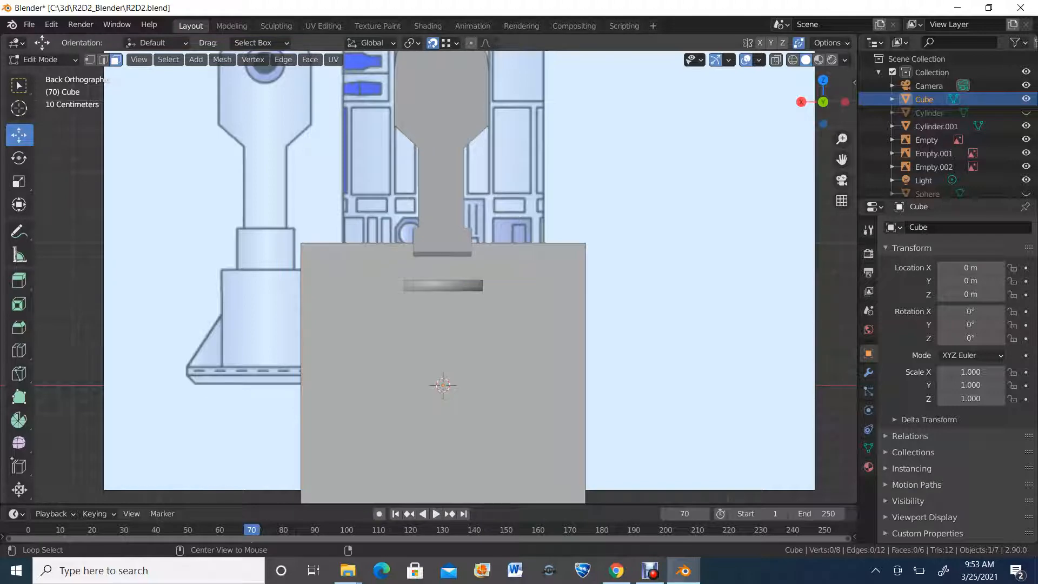
key(alt+z)
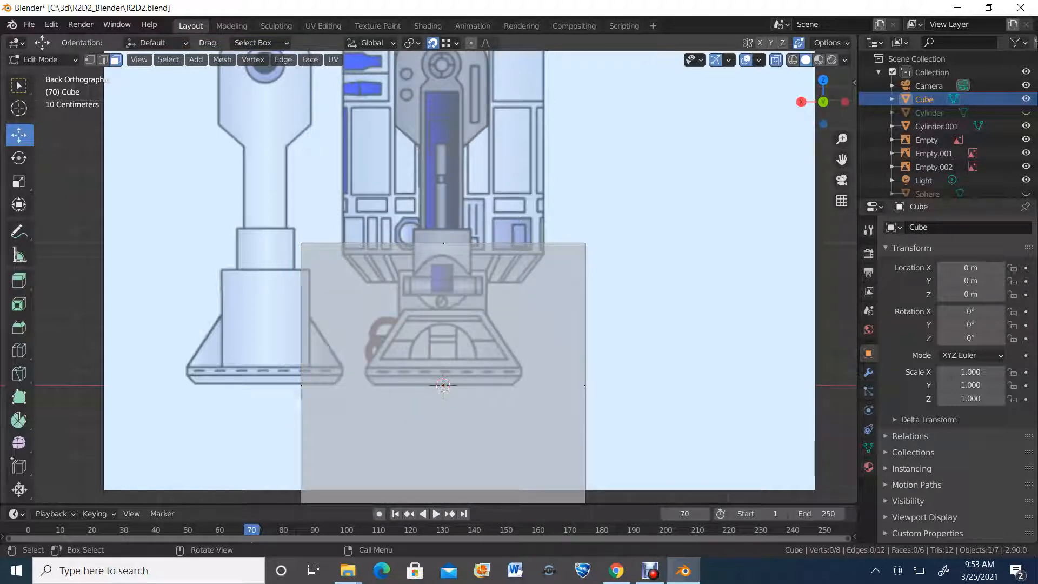
key(1)
drag(630, 230, 286, 264)
drag(443, 189, 443, 194)
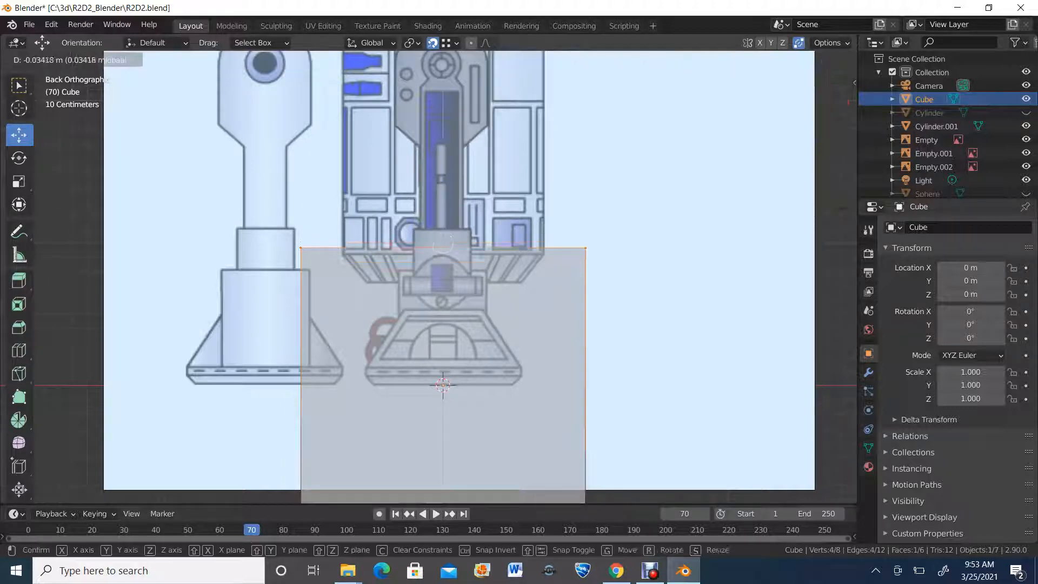
drag(442, 245, 443, 309)
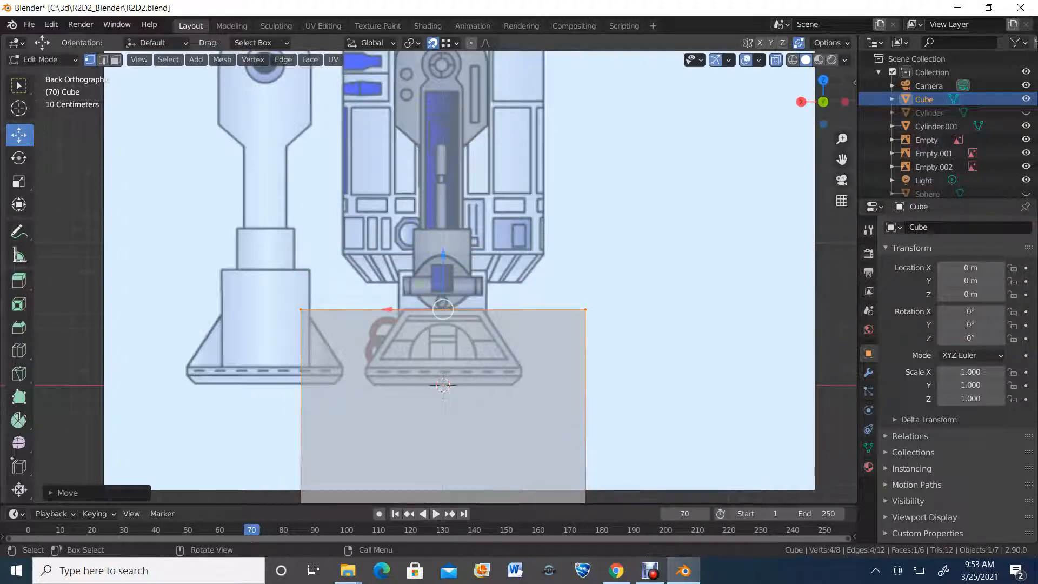
Select the cube's bottom vertices and, with snapping off, raise them along Z to the top of the blueprint foot's base band
key(alt+a)
scroll(428, 278, down, 2)
drag(272, 357, 574, 504)
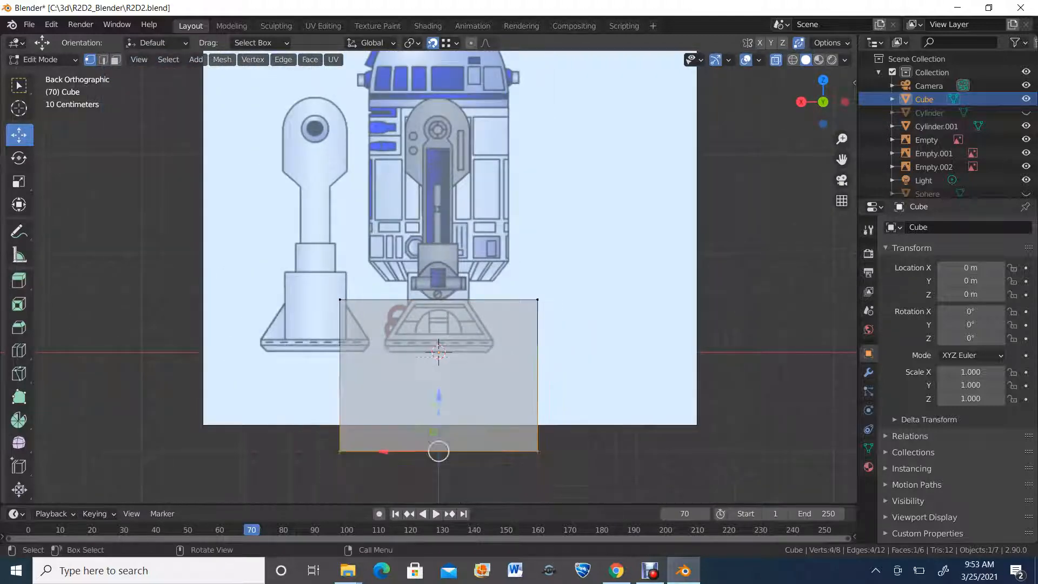
scroll(428, 277, up, 1)
drag(441, 432, 441, 251)
key(ctrl+z)
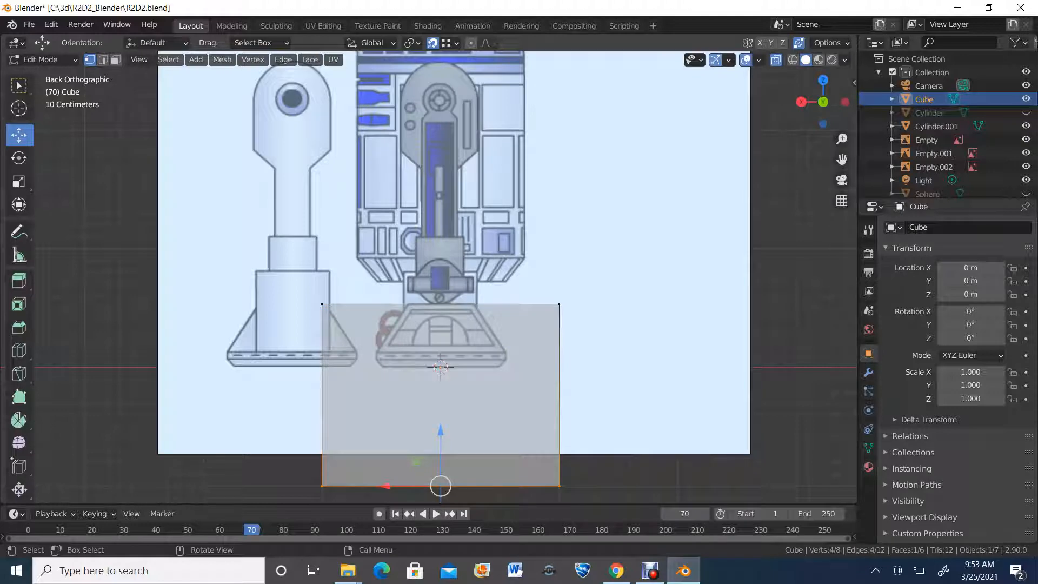
key(shift+Tab)
drag(440, 432, 440, 299)
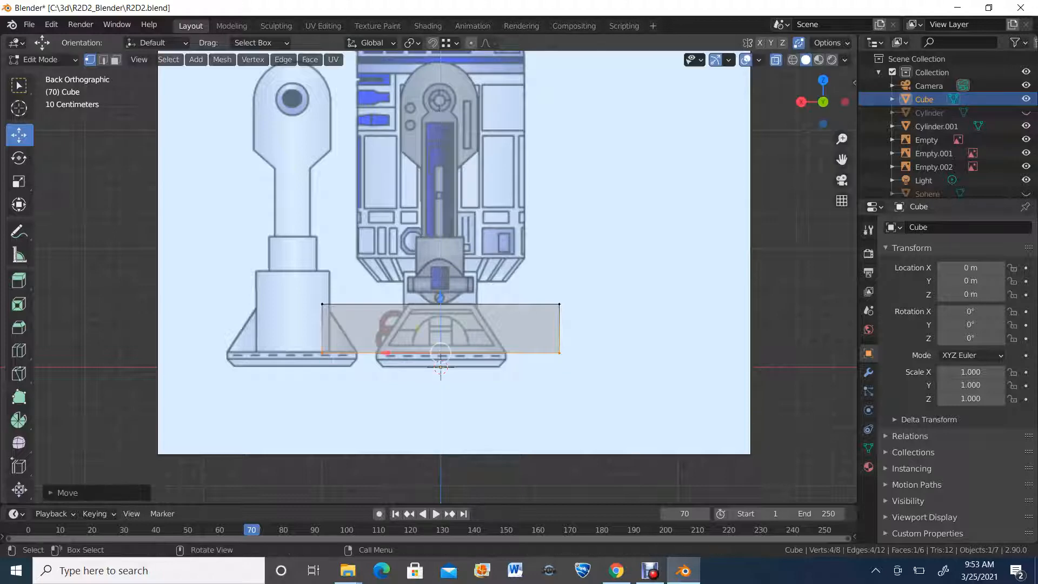
Select the whole cube and scale it along X to the width of the blueprint foot's base
key(a)
scroll(440, 300, up, 1)
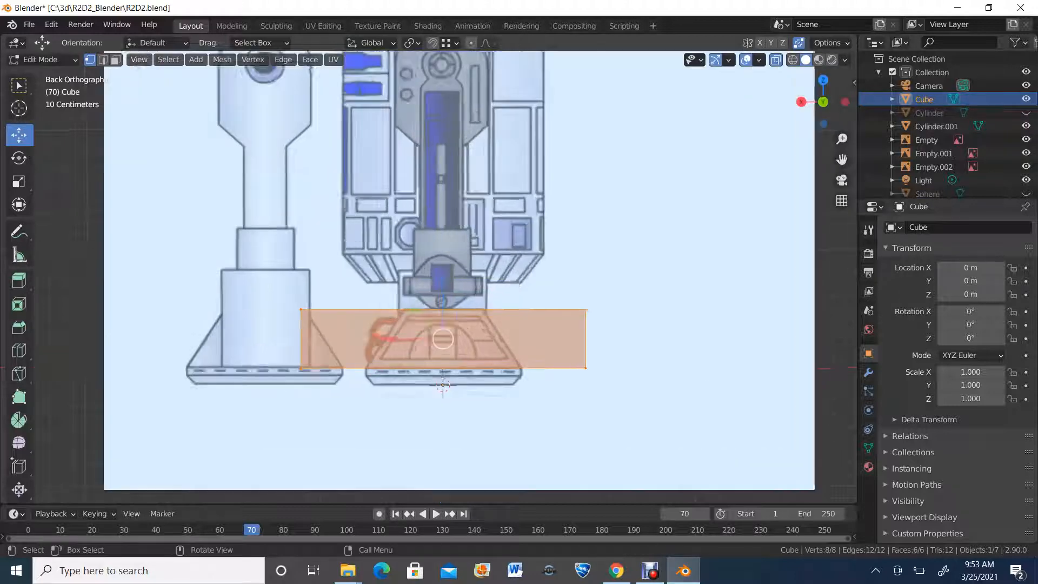
scroll(428, 277, up, 2)
click(19, 182)
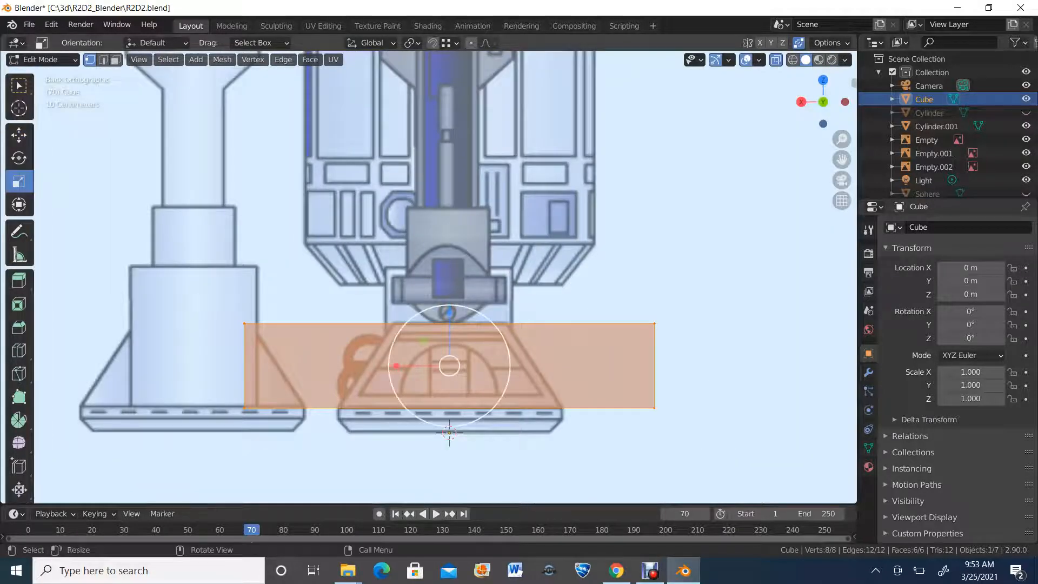
drag(396, 365, 423, 365)
Select the block's top vertices and scale them inward along X to follow the blueprint foot's sloping sides
drag(297, 303, 593, 341)
key(s)
key(x)
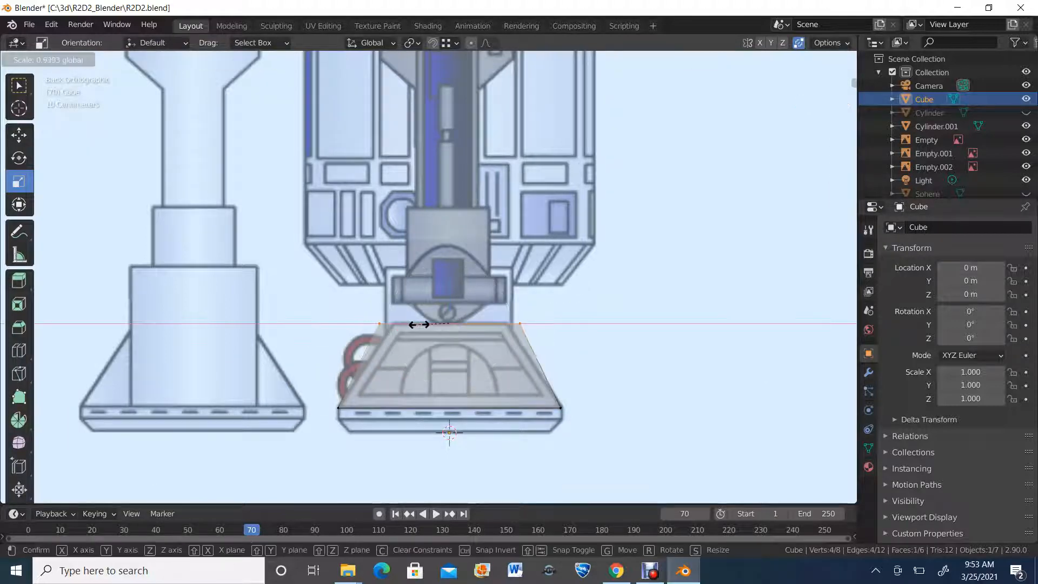
click(419, 324)
scroll(419, 324, down, 3)
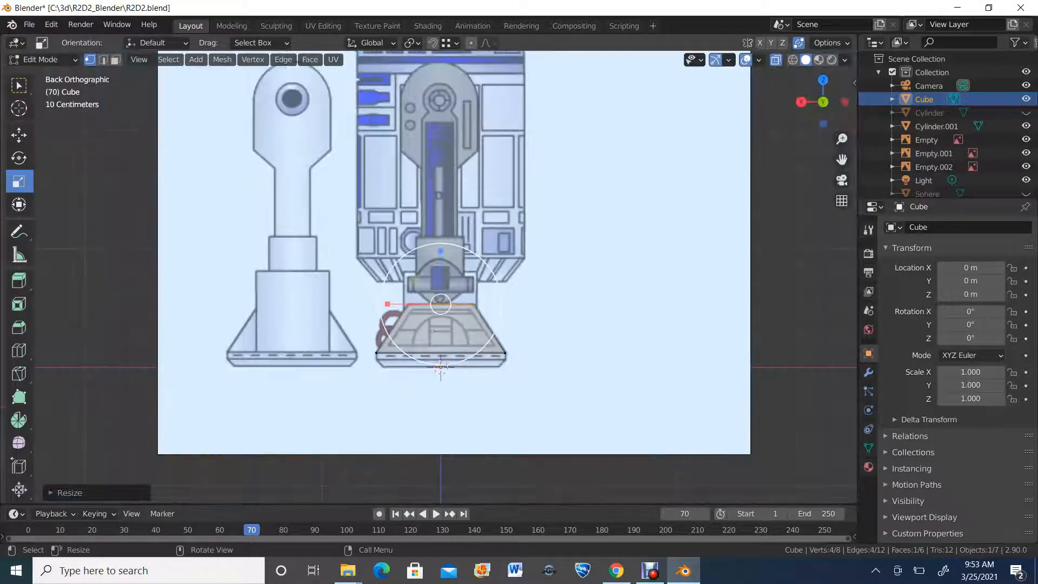
In the right side view, select the block's +Y side vertices and move them along Y to the outer edge of the blueprint foot's base
middle_drag(419, 324, 497, 335)
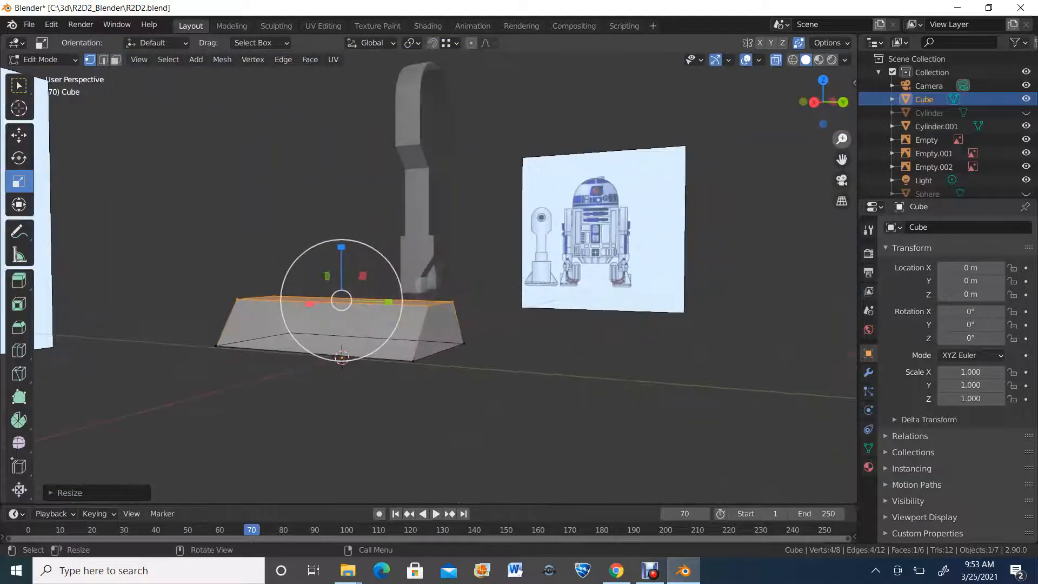
click(813, 101)
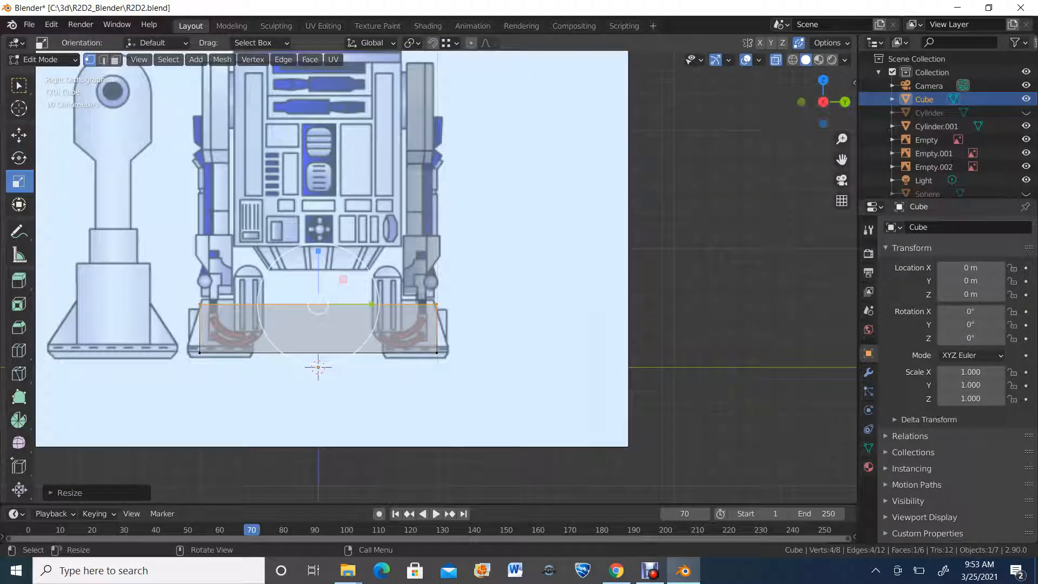
scroll(428, 277, up, 3)
scroll(427, 278, down, 1)
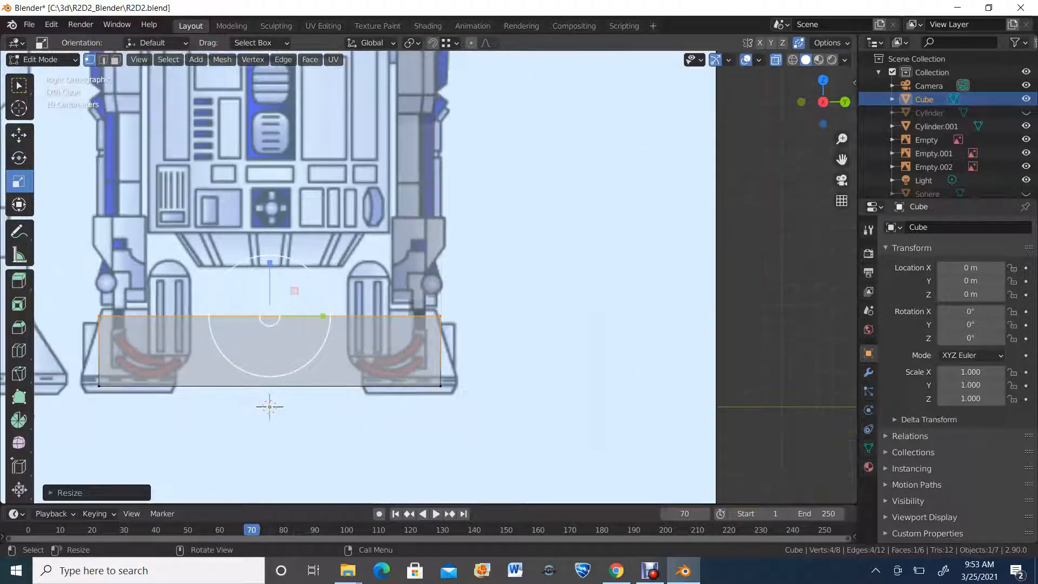
click(19, 134)
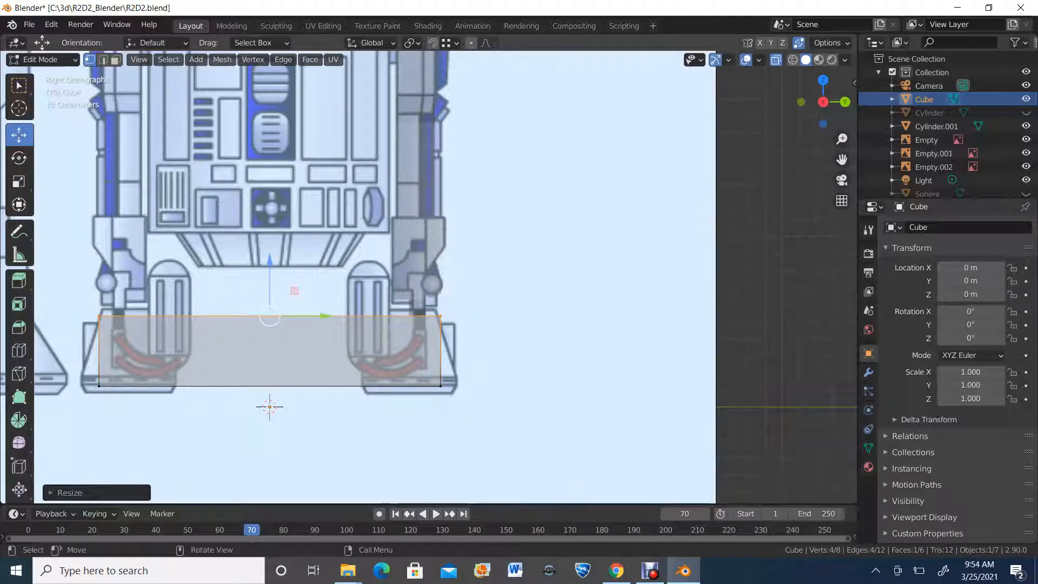
drag(423, 280, 486, 435)
scroll(428, 278, up, 2)
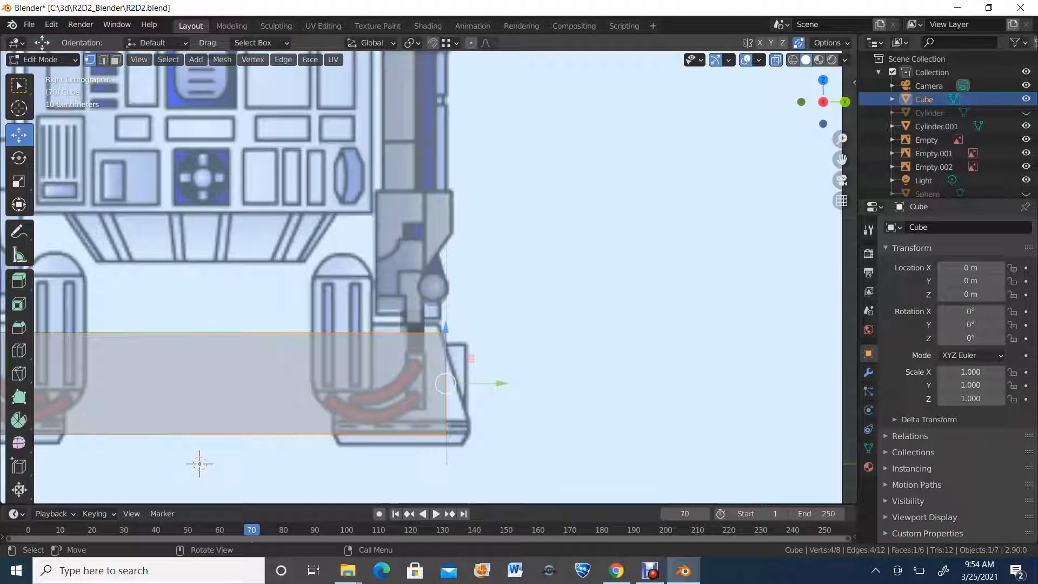
drag(501, 384, 522, 383)
scroll(431, 278, down, 2)
Select the block's -Y side vertices and move them along Y to the inner edge of the same blueprint foot's base
drag(281, 365, 96, 462)
shift+drag(294, 325, 91, 295)
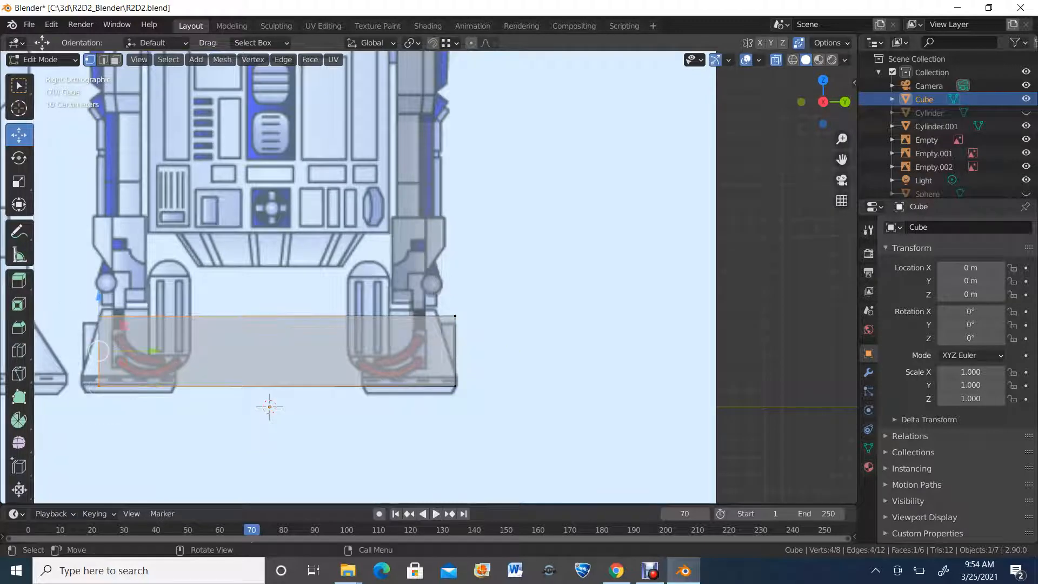
drag(154, 350, 416, 351)
scroll(417, 351, up, 2)
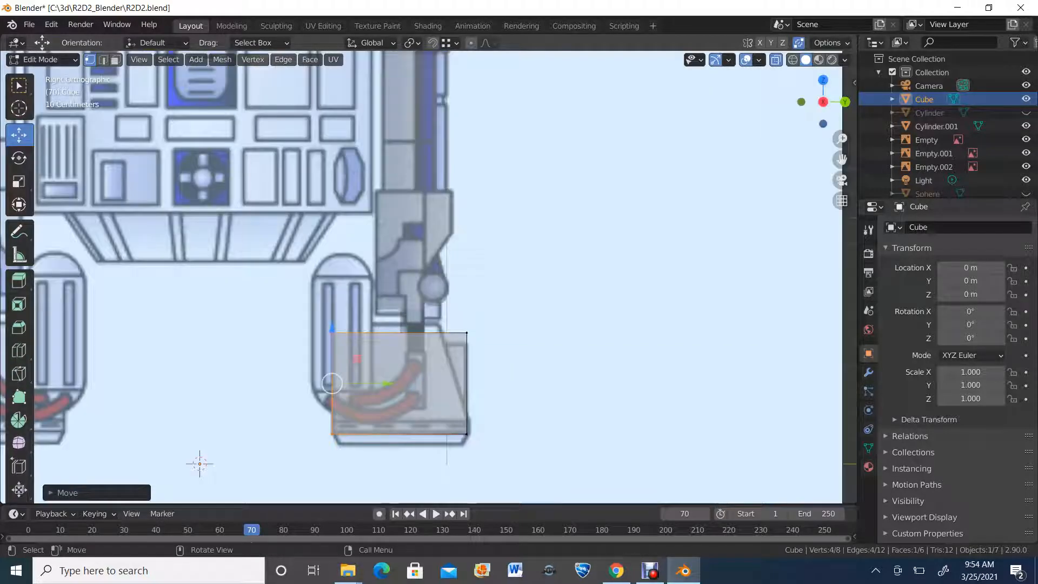
In Object Mode, lower the Empty reference image along Z to about 1.78 m so its foot lines up with the block
scroll(416, 351, down, 3)
scroll(416, 350, up, 2)
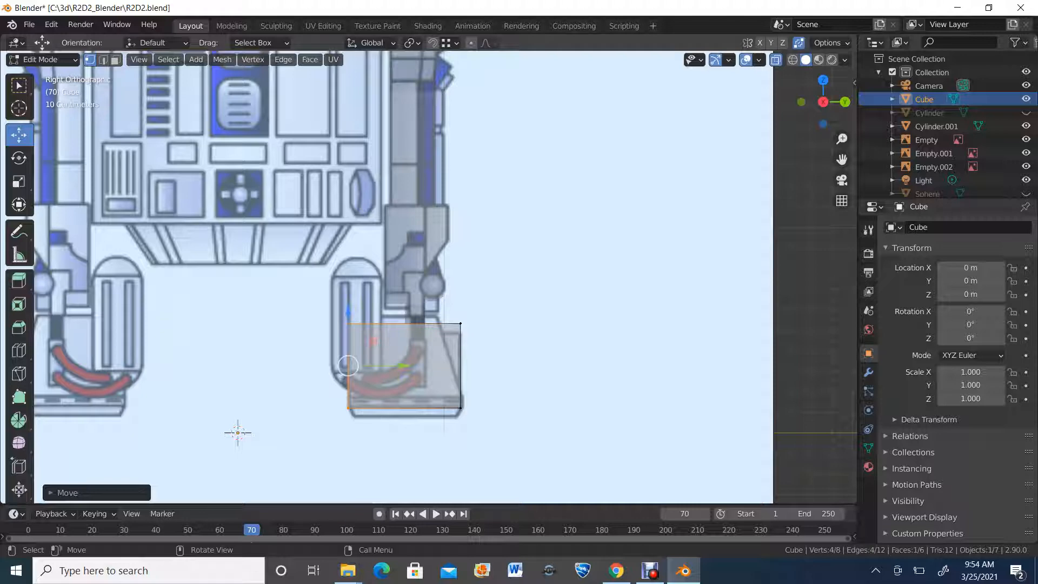
scroll(416, 351, down, 2)
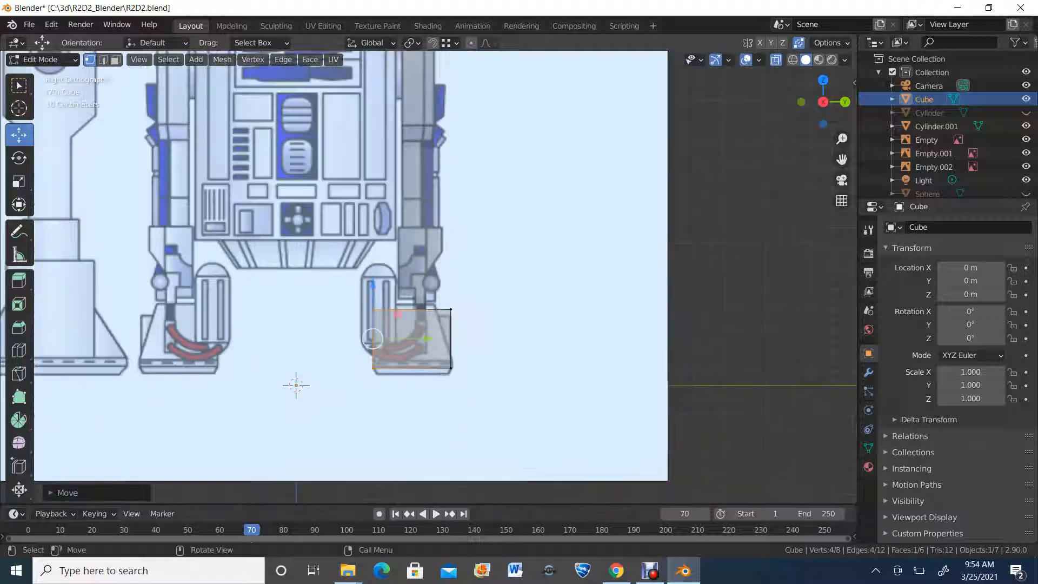
scroll(416, 350, up, 1)
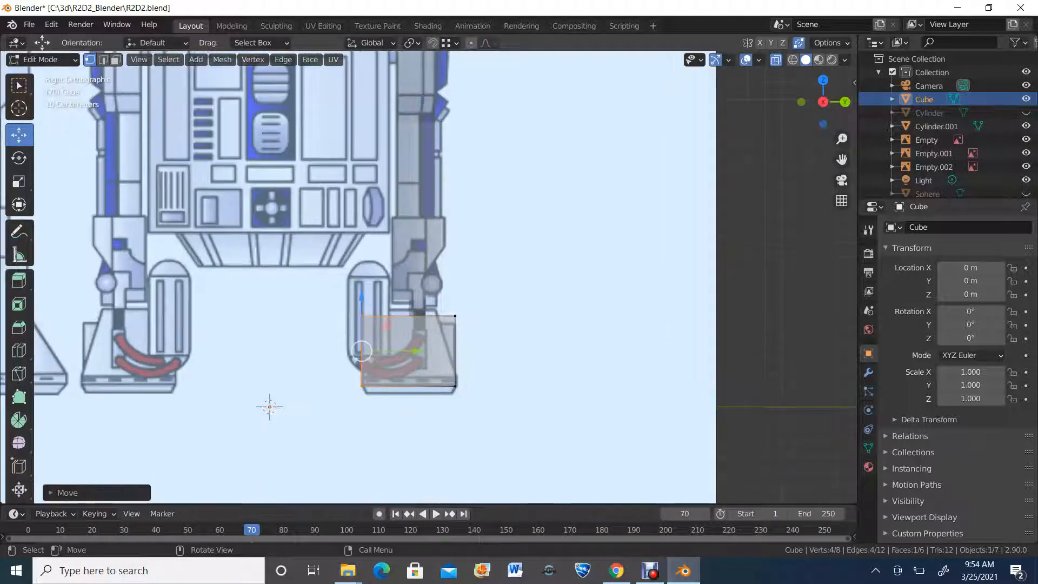
scroll(416, 351, down, 4)
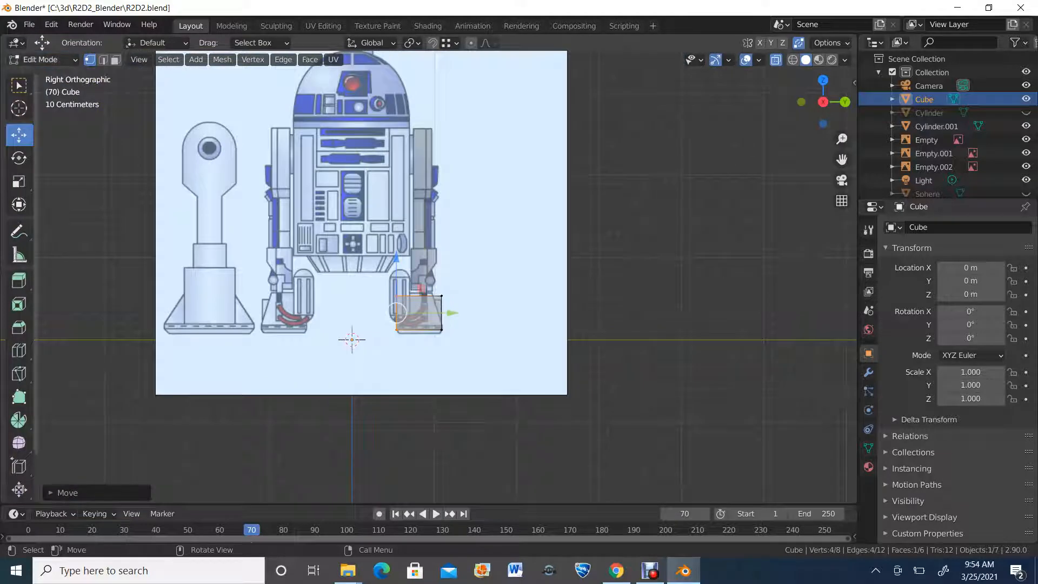
click(42, 60)
click(44, 74)
click(361, 189)
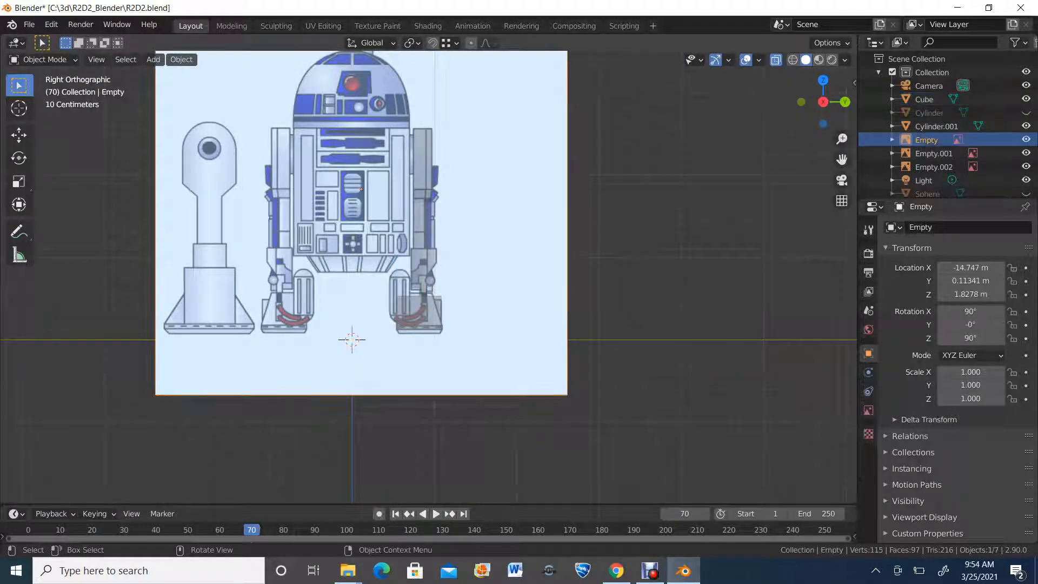
scroll(429, 277, up, 1)
click(19, 134)
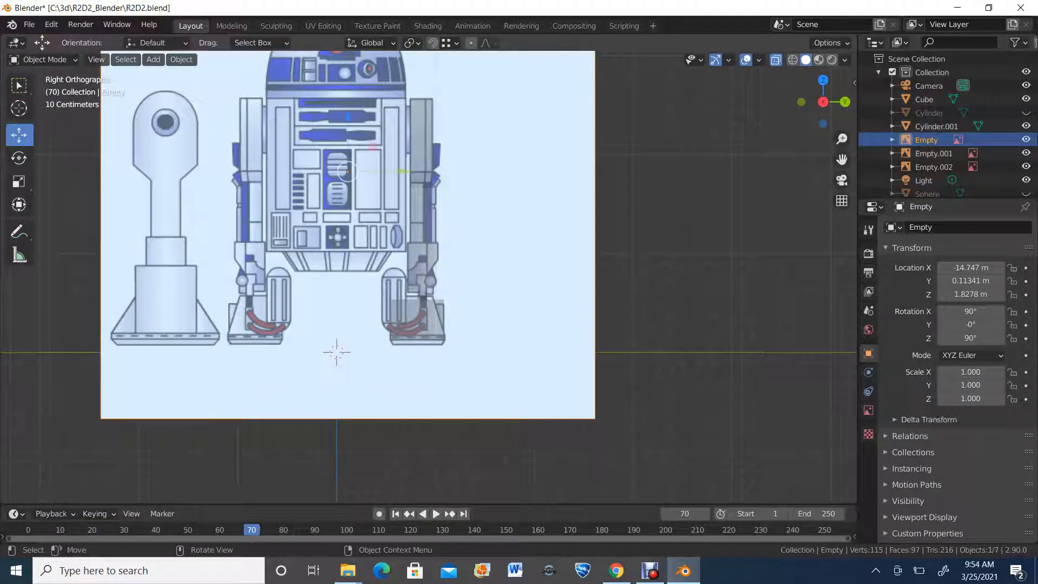
scroll(429, 277, up, 1)
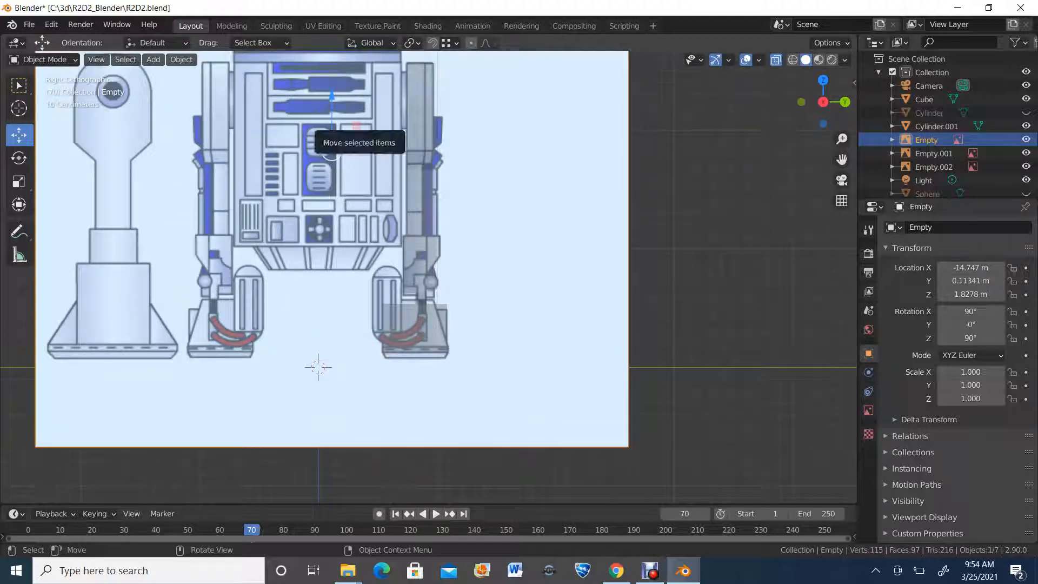
drag(332, 97, 331, 103)
click(318, 366)
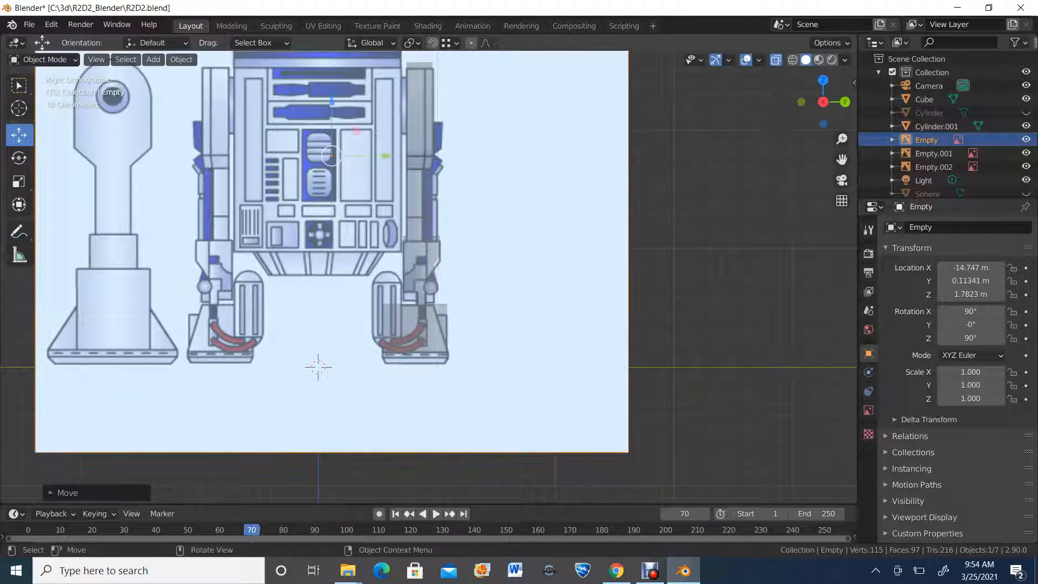
scroll(200, 463, up, 5)
scroll(429, 277, down, 2)
key(n)
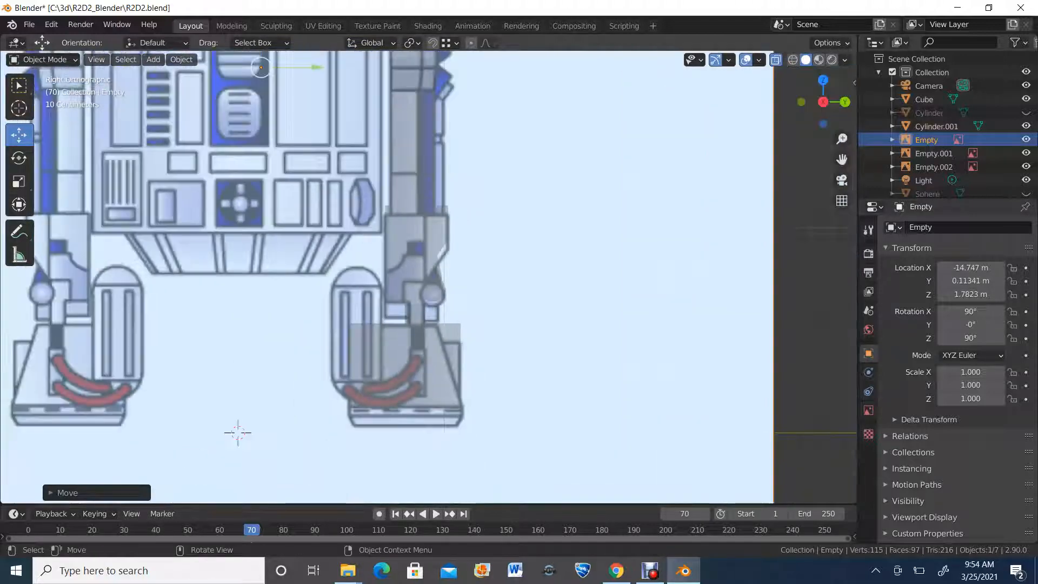
Select the foot block instead of the reference image and enter Edit Mode on it in the right side view
click(406, 368)
click(405, 367)
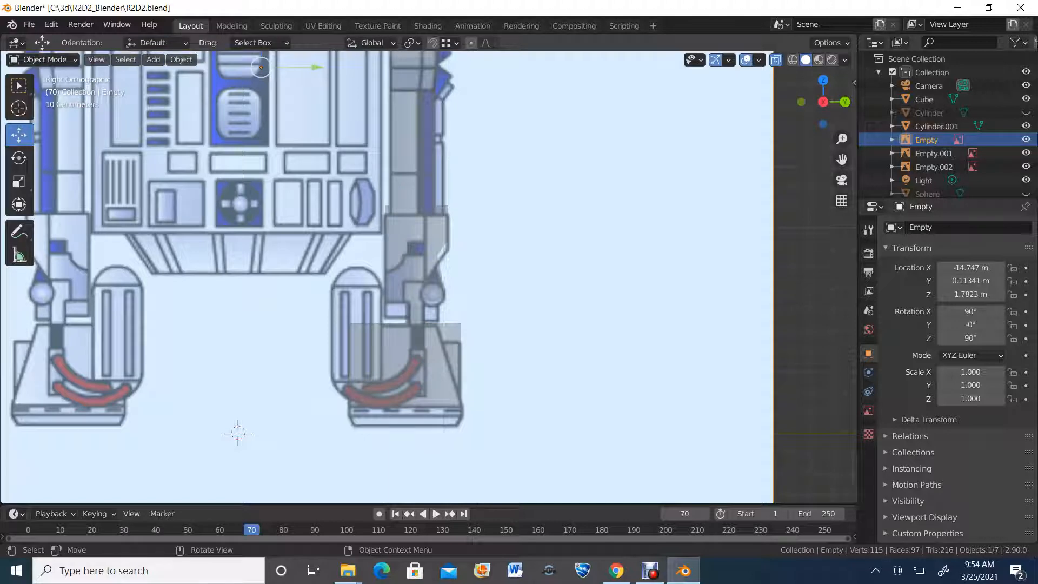
middle_drag(508, 314, 453, 358)
click(405, 368)
click(820, 104)
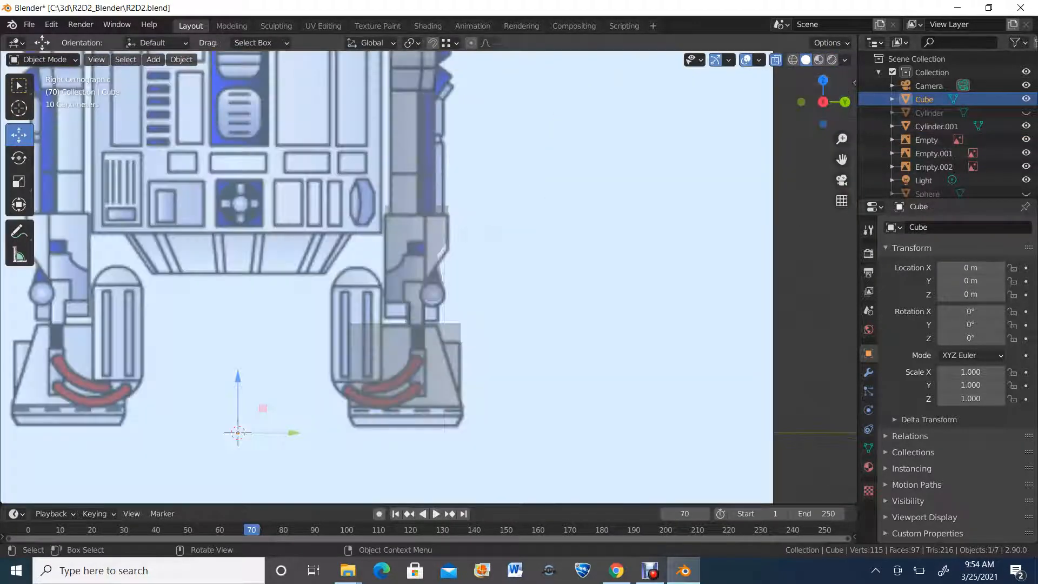
click(43, 59)
click(32, 87)
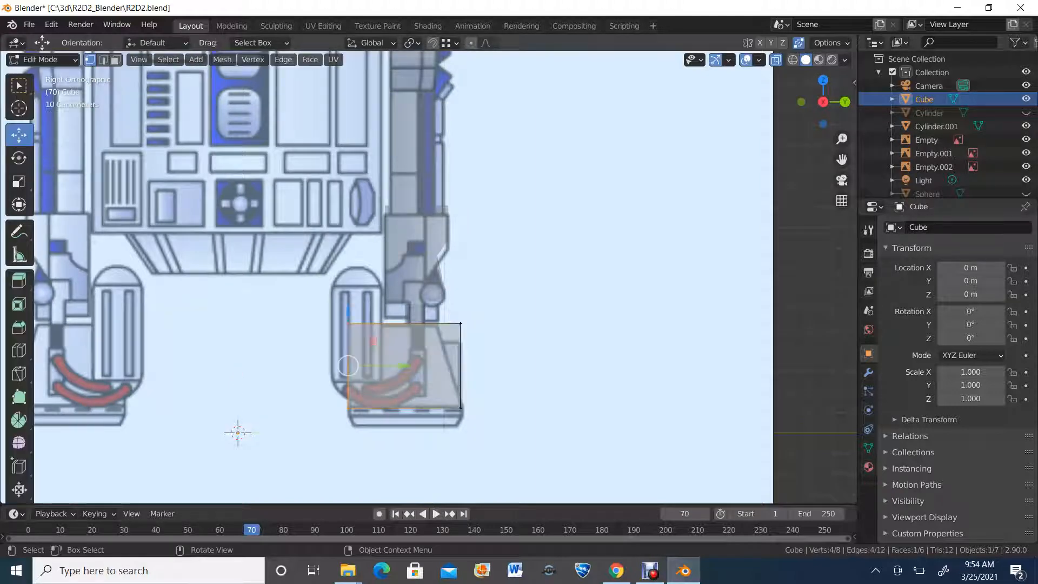
Select the block's top vertices and scale them inward along Y to follow the blueprint foot's sloping outer side
scroll(429, 277, up, 1)
drag(273, 314, 500, 367)
scroll(500, 367, up, 2)
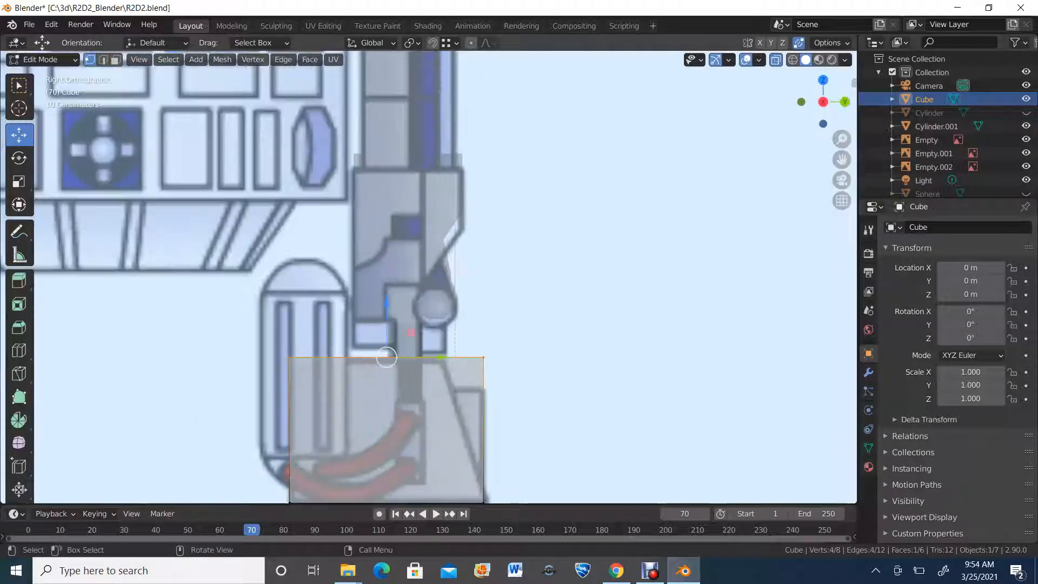
click(19, 181)
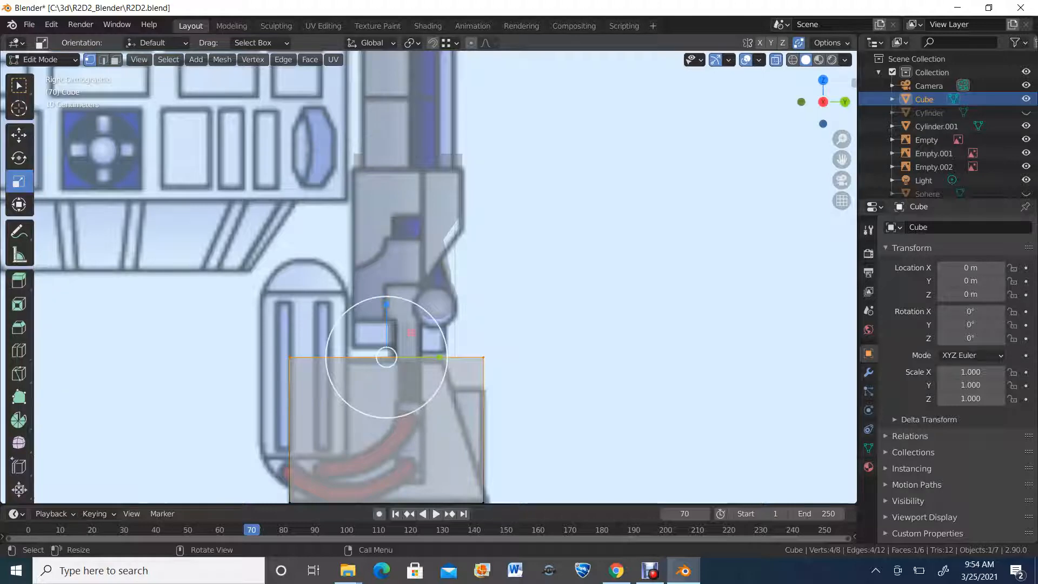
drag(428, 358, 410, 364)
scroll(200, 463, down, 2)
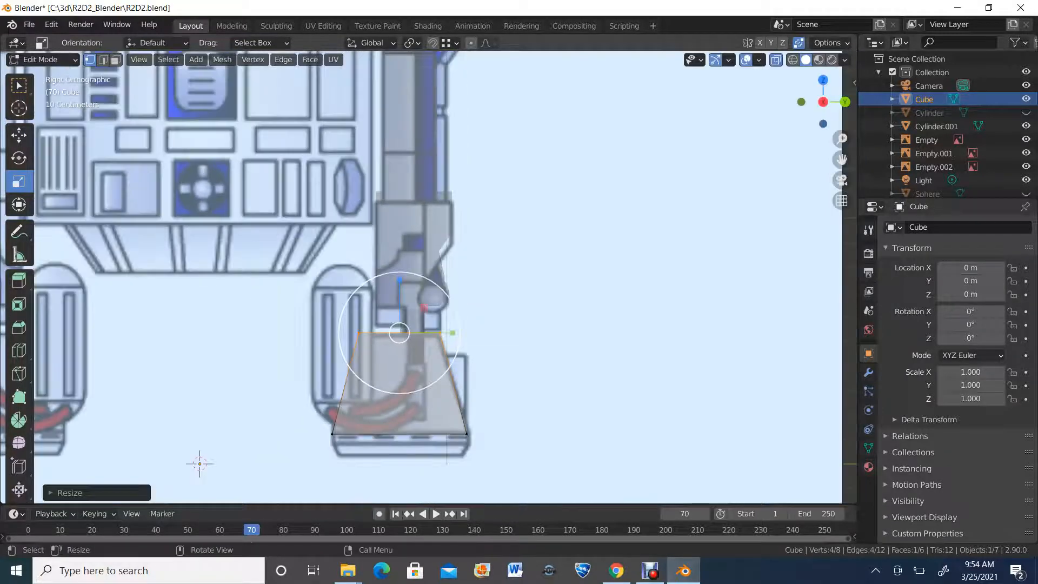
scroll(200, 463, up, 1)
scroll(154, 500, down, 3)
scroll(154, 500, up, 3)
Select the block's bottom face and extrude it downward twice, to the lower edge of the blueprint's dashed band and to the foot's underside
middle_drag(428, 277, 366, 232)
scroll(428, 277, down, 2)
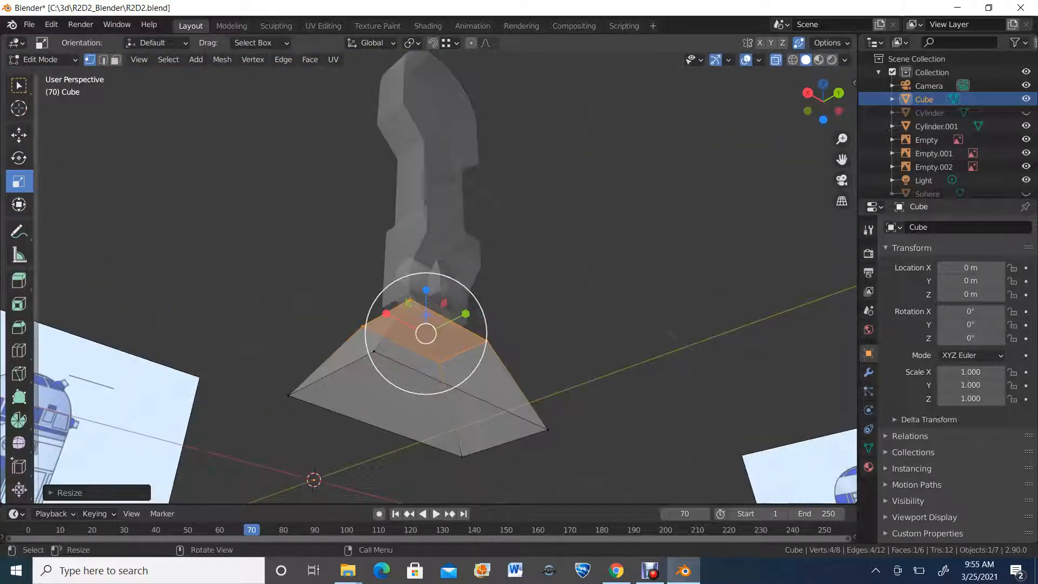
key(3)
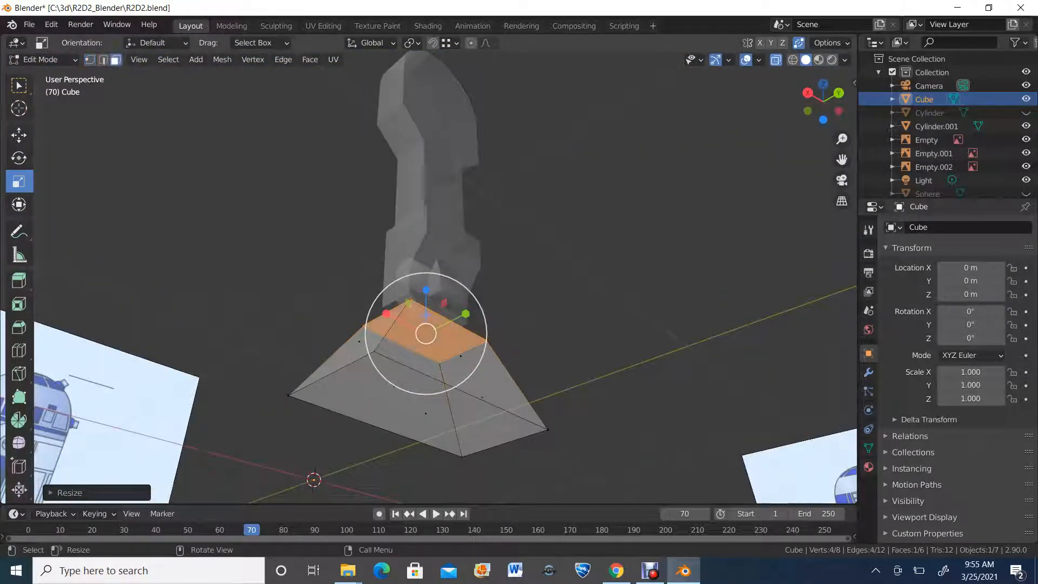
click(425, 413)
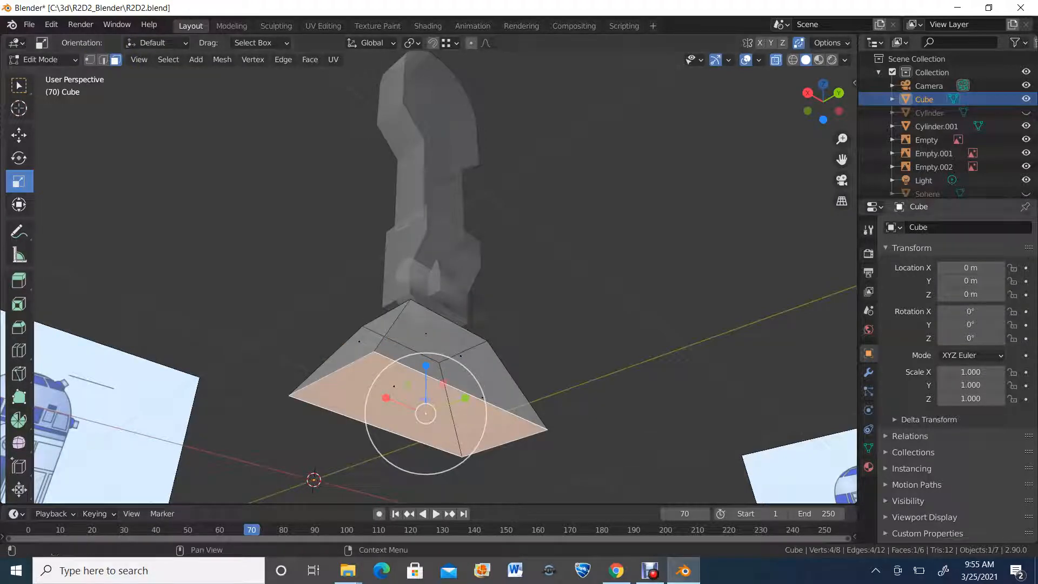
click(838, 93)
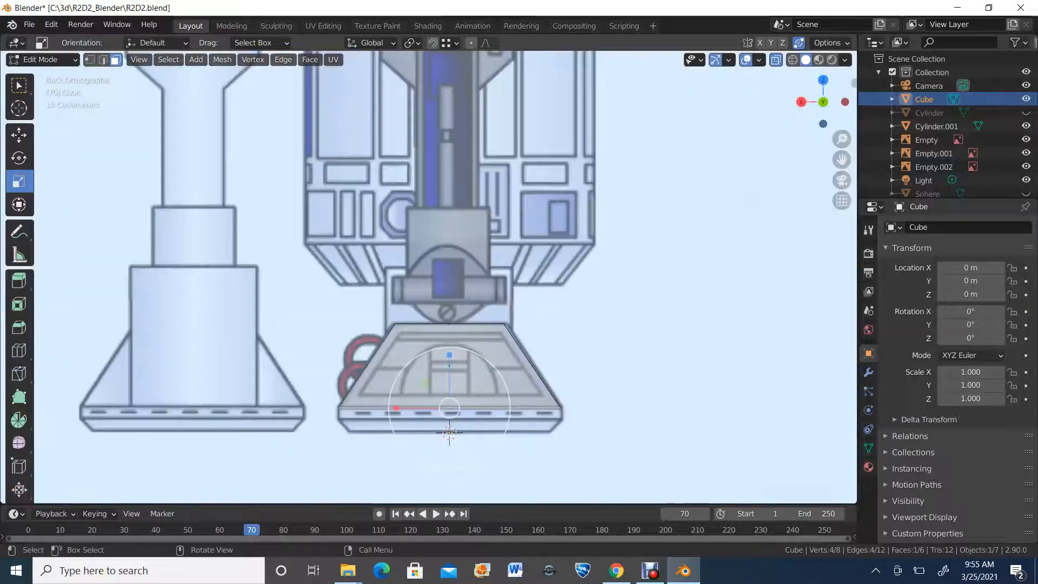
key(shift+space)
key(e)
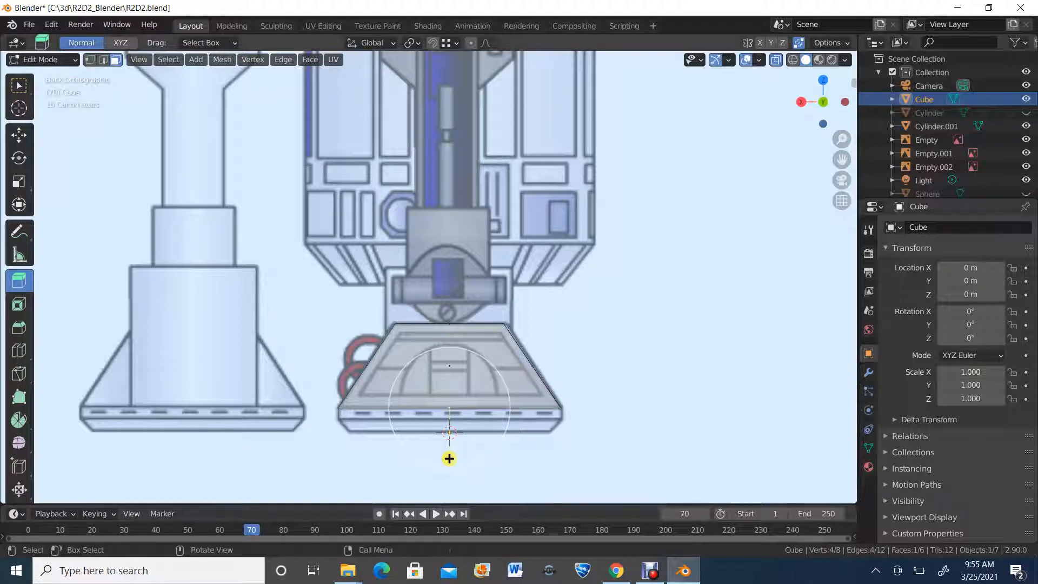
drag(449, 458, 449, 479)
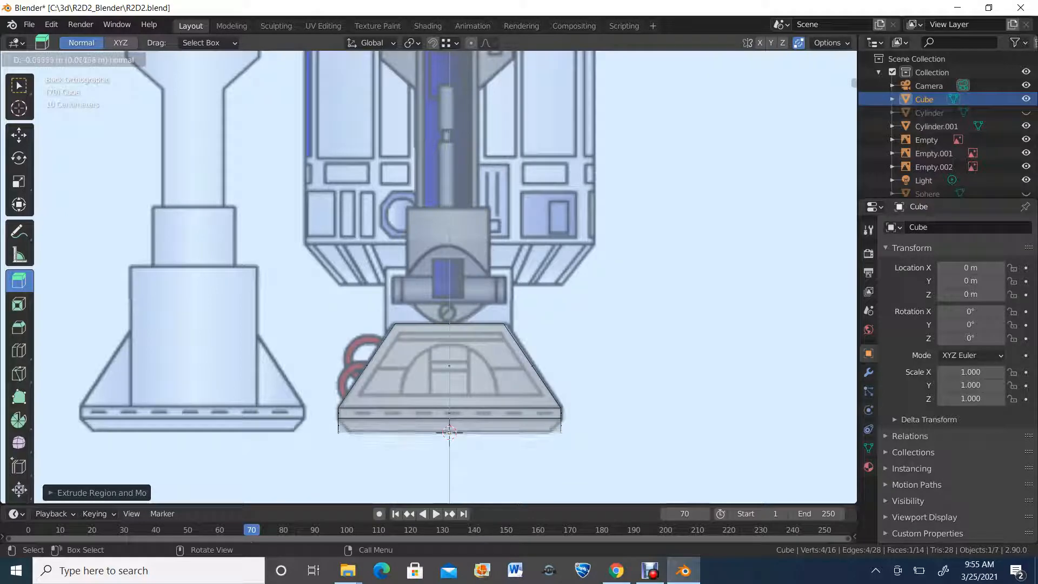
scroll(440, 417, down, 3)
scroll(440, 418, up, 5)
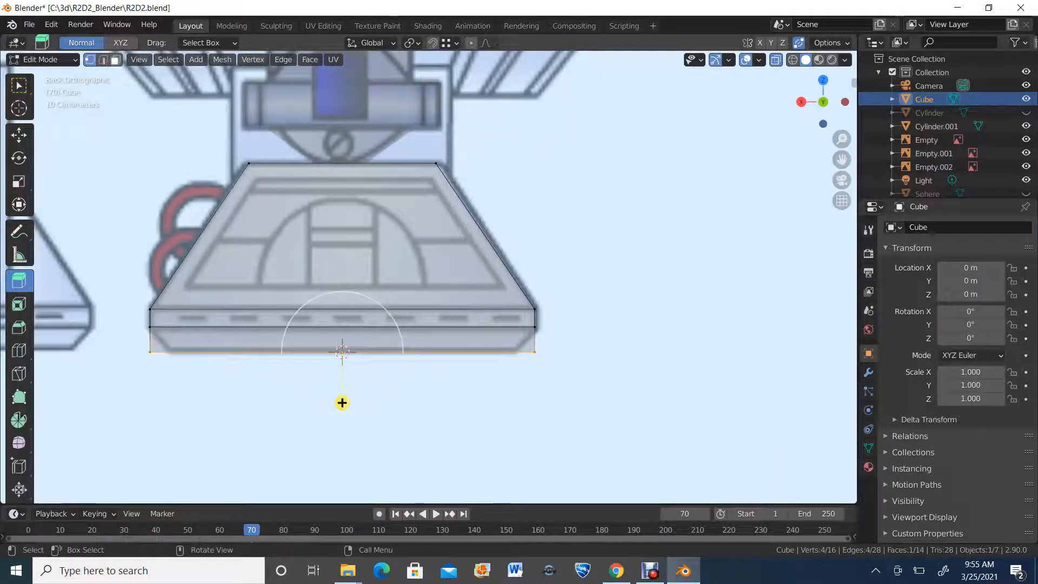
Scale the foot's bottom face inward along X to match the blueprint's beveled lower edge
key(shift+space)
key(s)
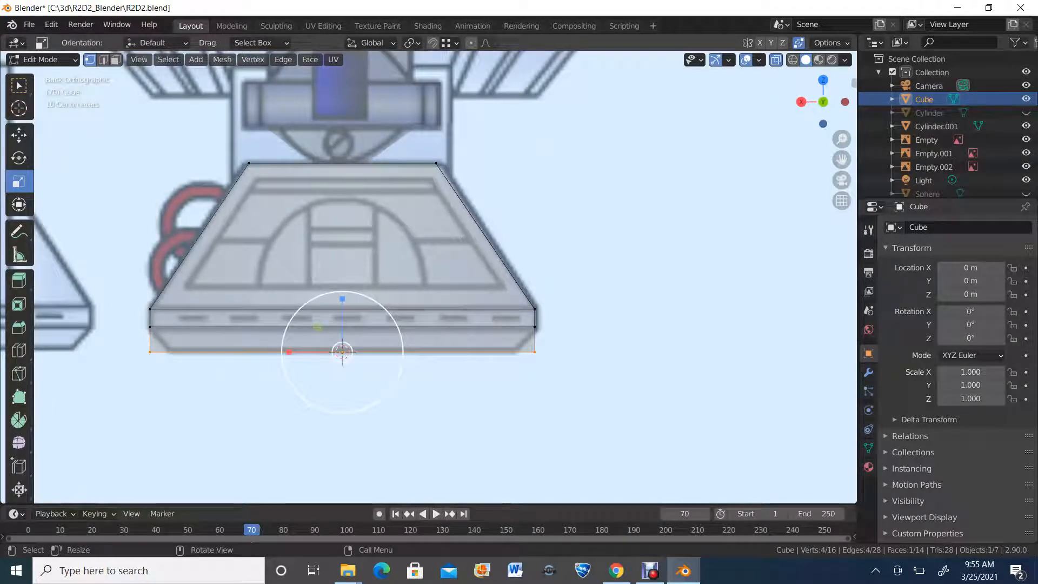
drag(292, 351, 300, 353)
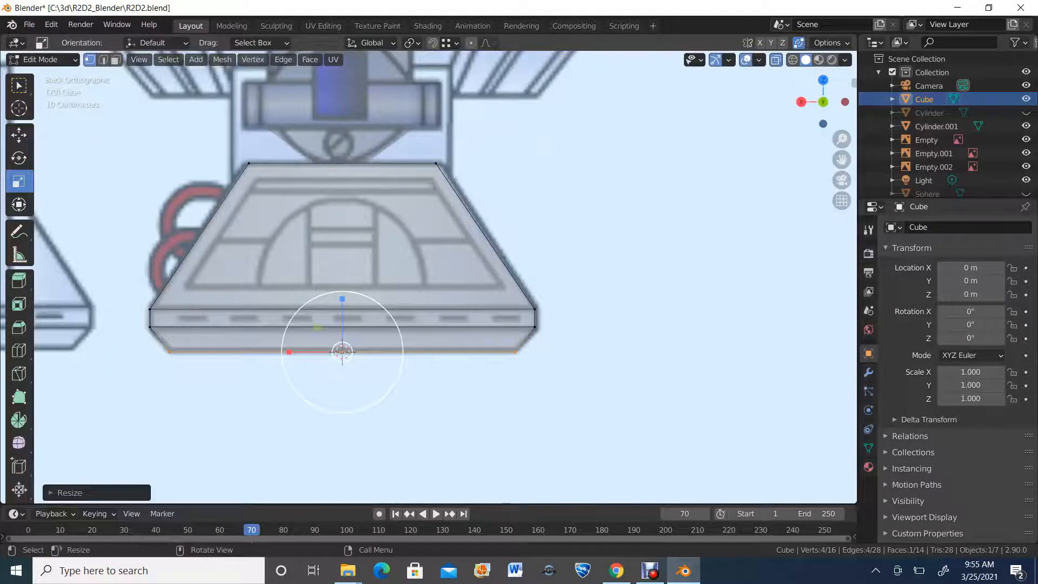
In the right side view, scale the foot's bottom face inward along Y to form the beveled lower edge, and check the shape in perspective
middle_drag(93, 411, 223, 415)
click(819, 101)
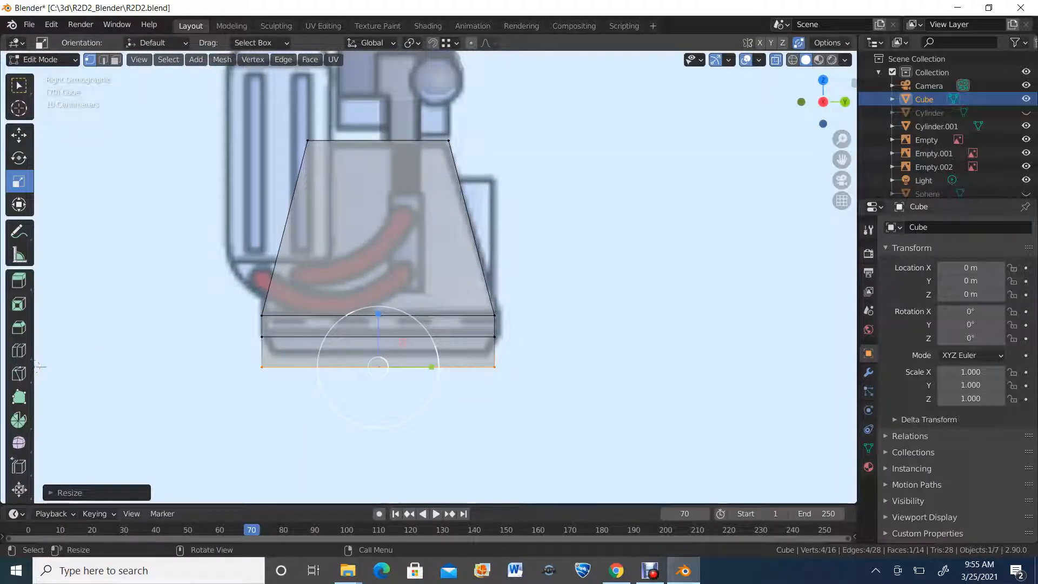
drag(409, 367, 403, 367)
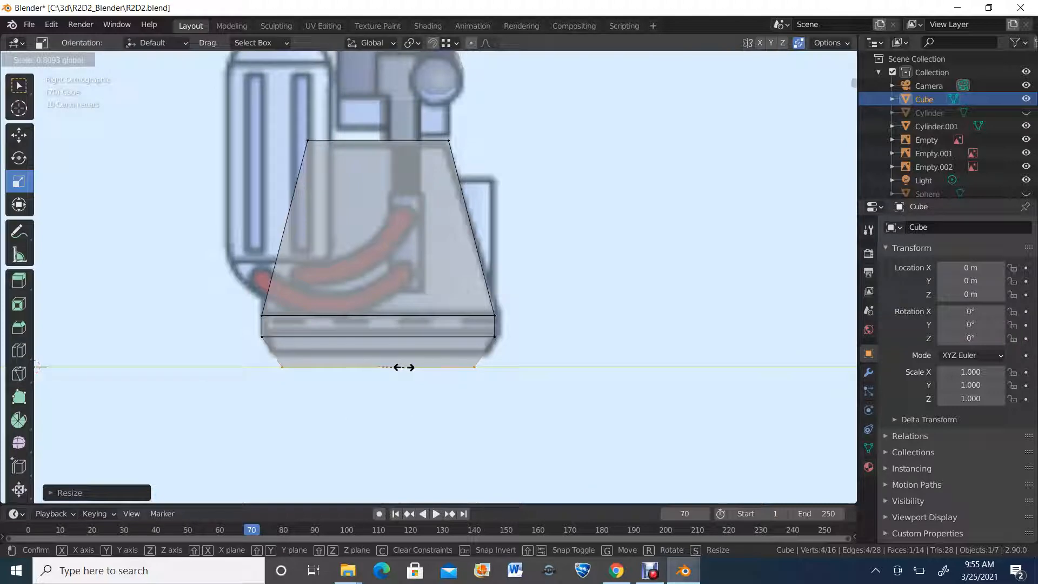
drag(405, 367, 404, 367)
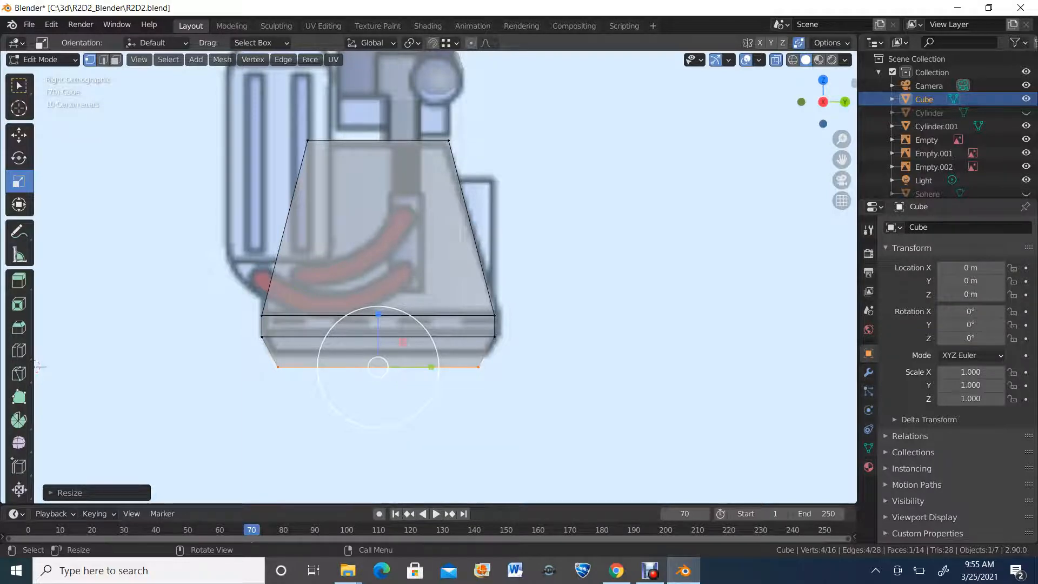
middle_drag(39, 366, 114, 339)
scroll(445, 276, down, 2)
middle_drag(444, 275, 383, 278)
scroll(415, 287, down, 1)
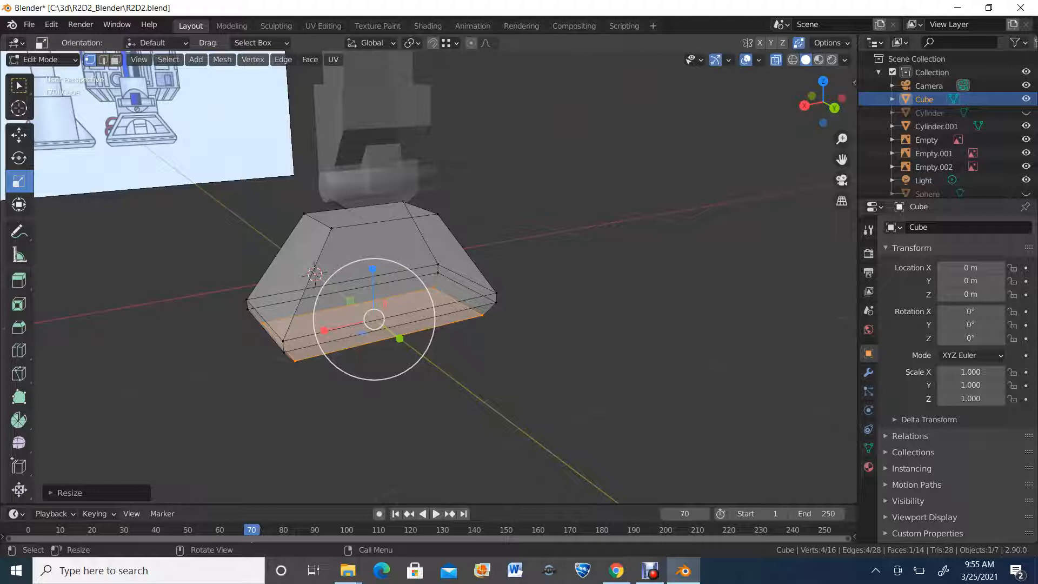
Turn off X-ray display to view the foot as solid and switch to edge selection mode
scroll(432, 276, up, 1)
middle_drag(432, 275, 460, 268)
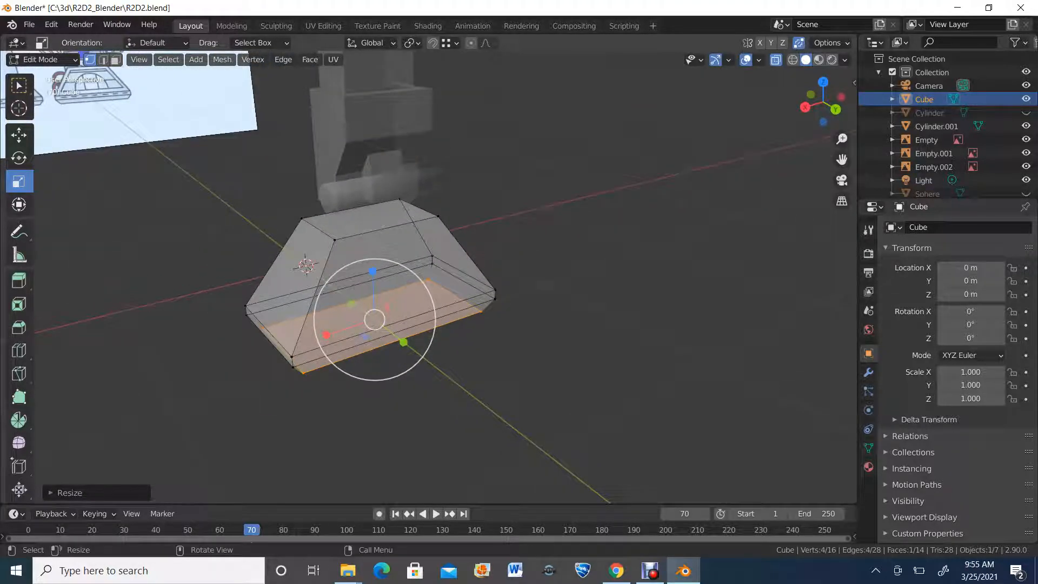
key(alt+z)
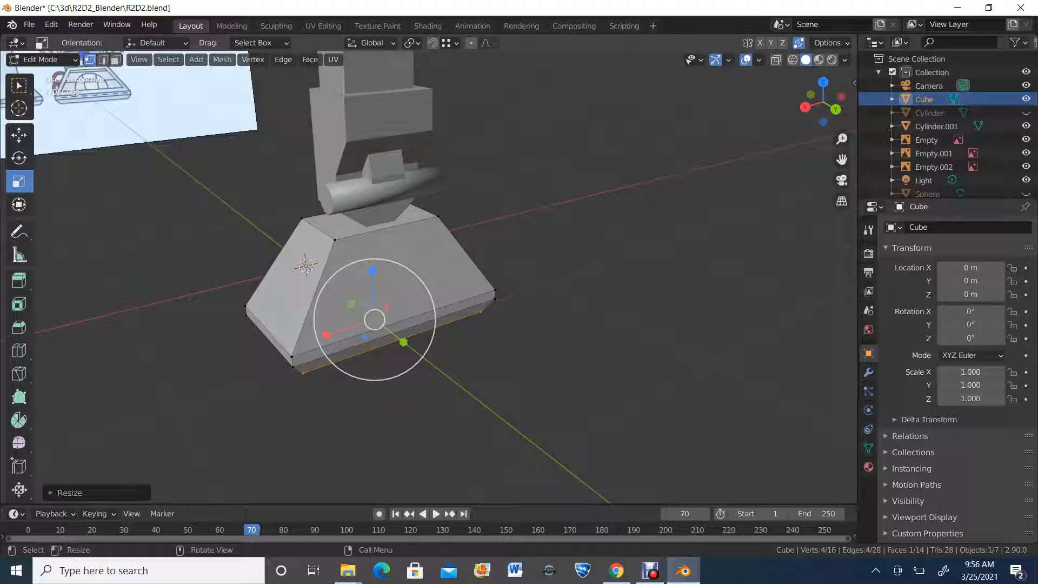
middle_drag(433, 281, 500, 255)
click(103, 60)
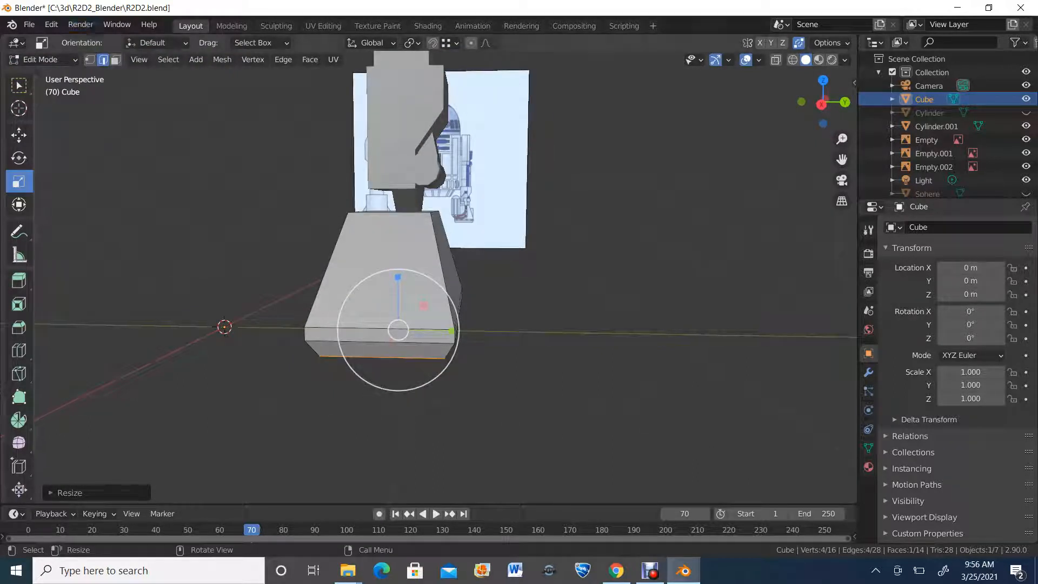
Select the foot's four sloping corner edges above the base band
drag(299, 250, 501, 254)
middle_drag(500, 253, 554, 215)
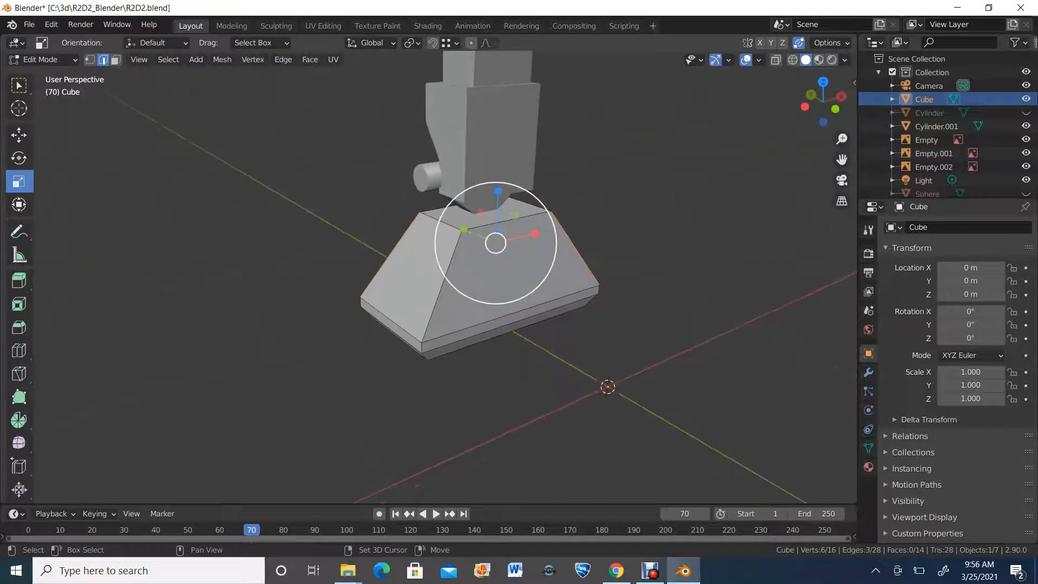
click(381, 265)
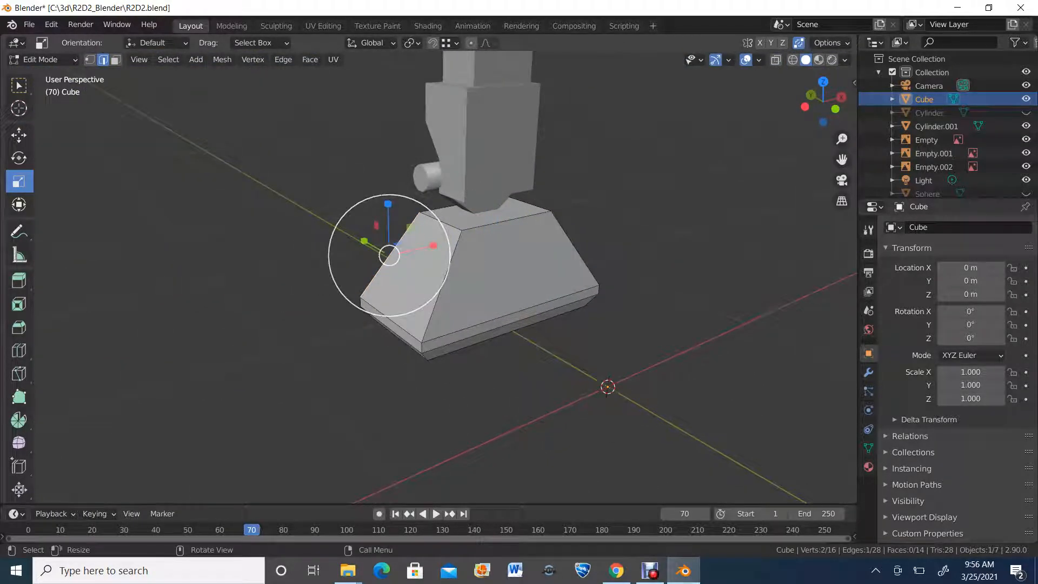
alt+click(575, 247)
alt+click(443, 281)
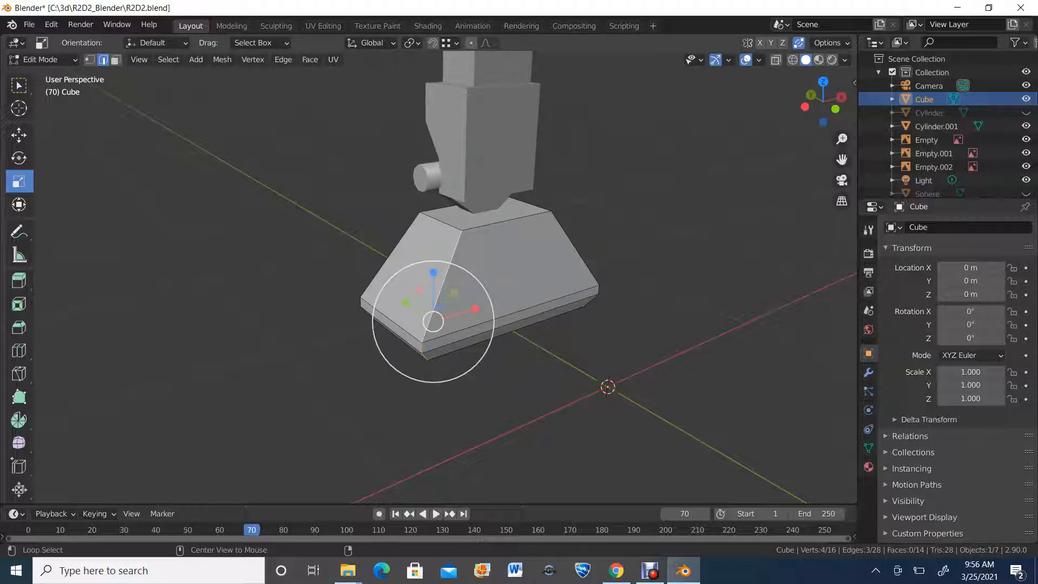
middle_drag(432, 324, 497, 324)
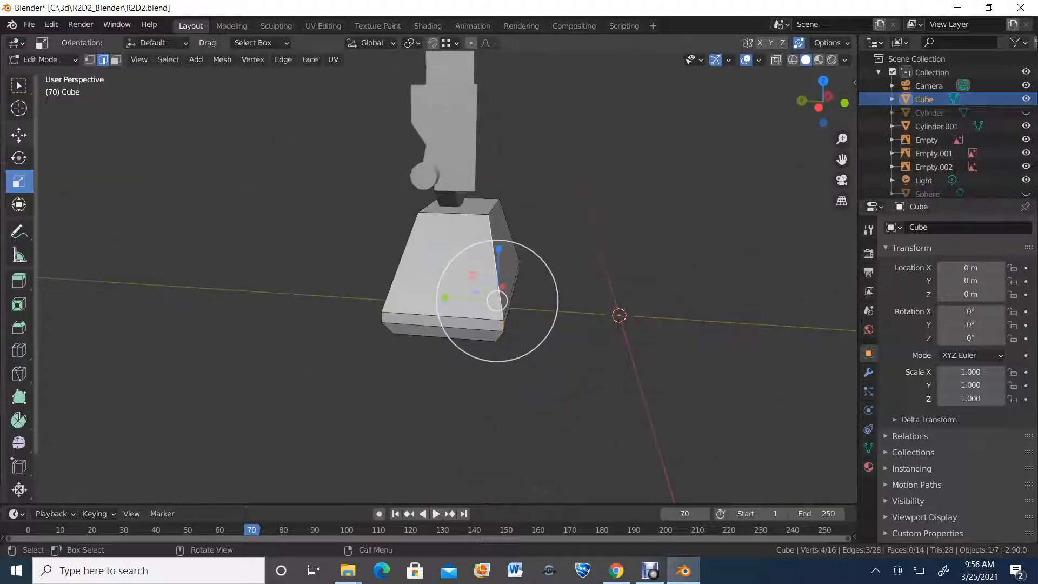
key(shift+space)
key(g)
alt+click(397, 270)
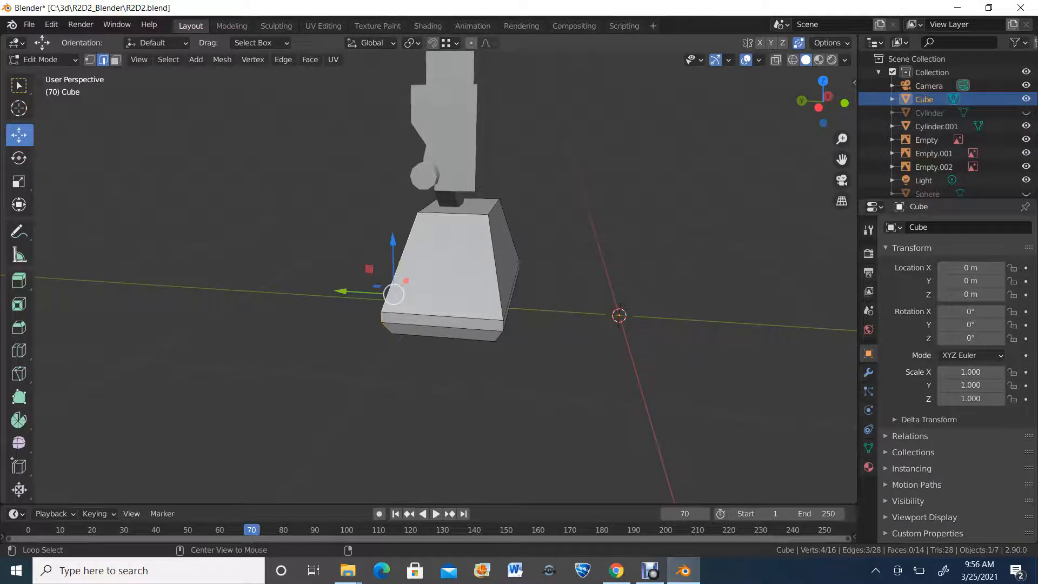
middle_drag(397, 270, 431, 260)
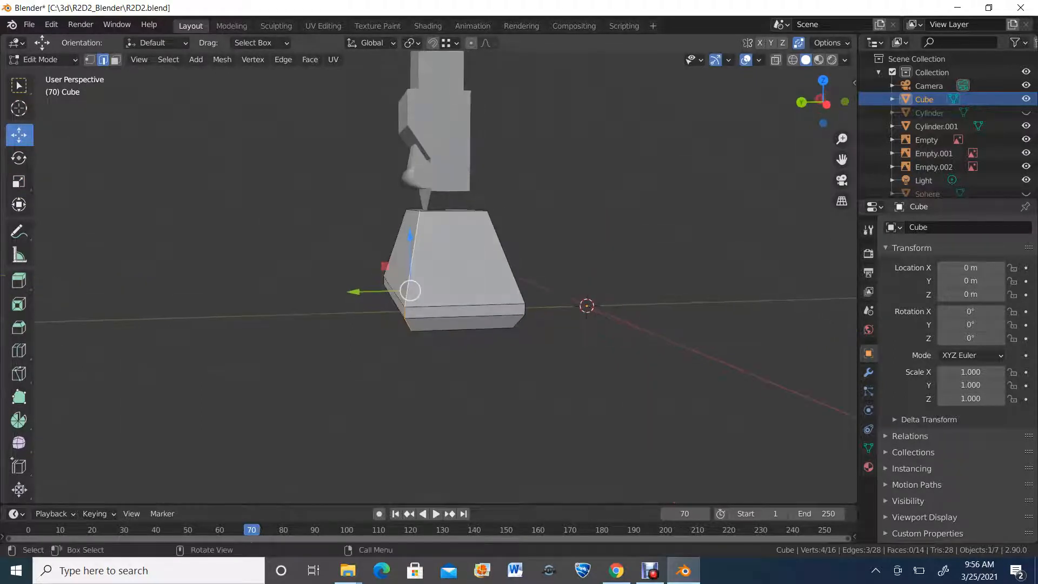
drag(360, 232, 562, 260)
middle_drag(597, 317, 435, 341)
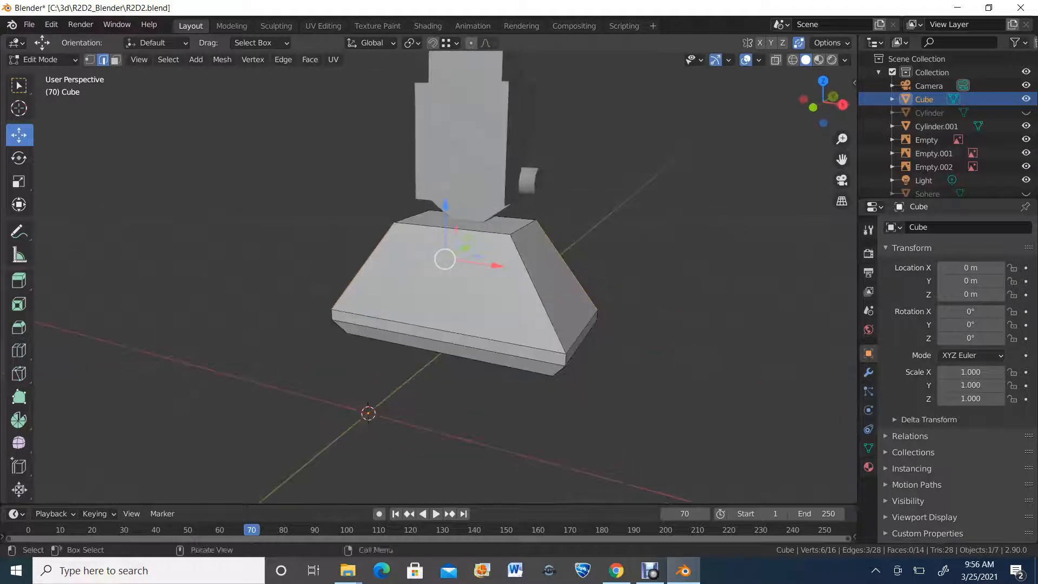
shift+click(535, 295)
middle_drag(535, 295, 620, 281)
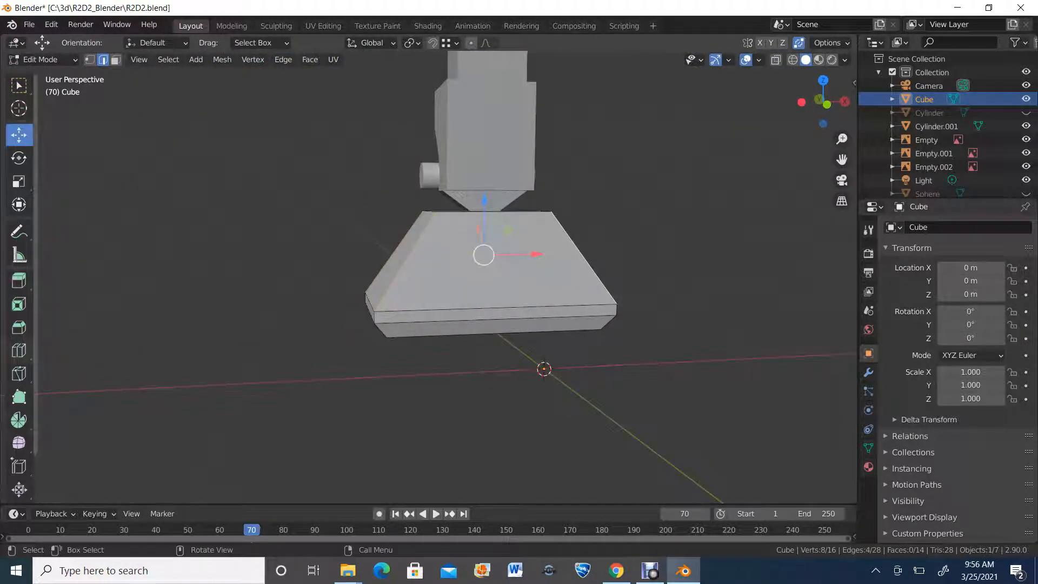
Add two horizontal loop cuts around the foot's sloped body, one at mid-height and one halfway up the upper half
click(18, 351)
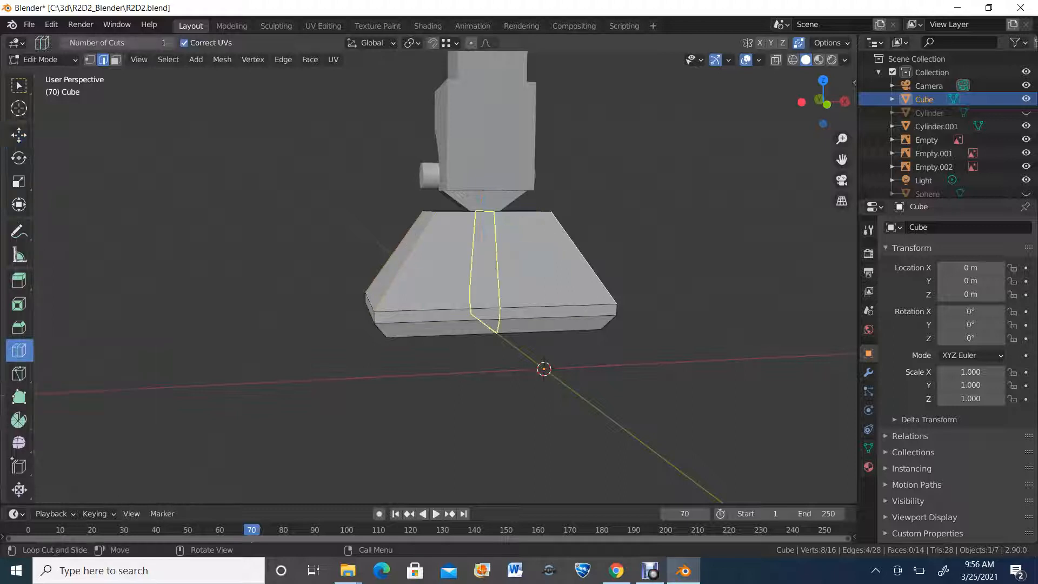
click(489, 259)
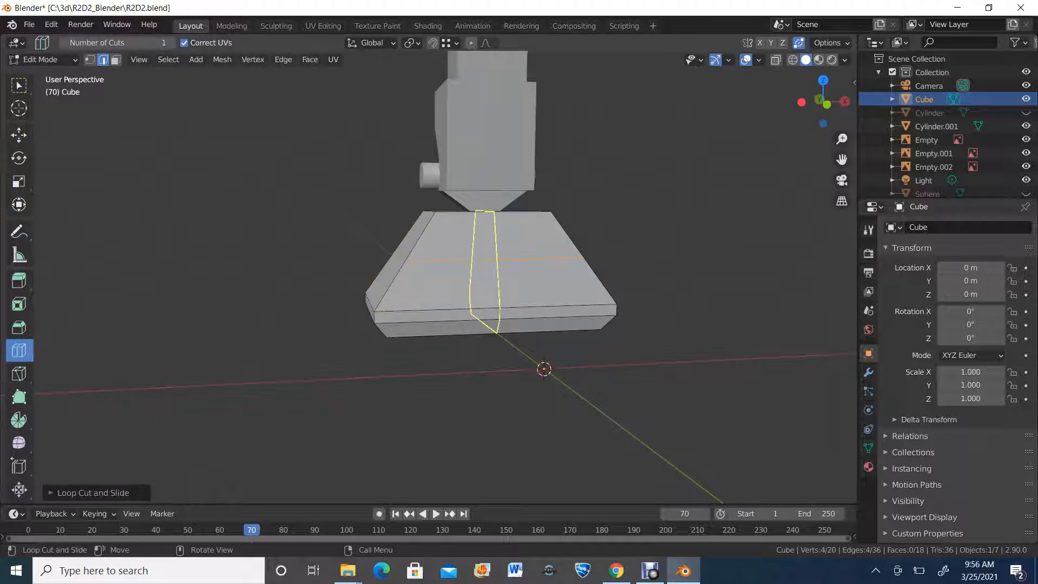
click(565, 235)
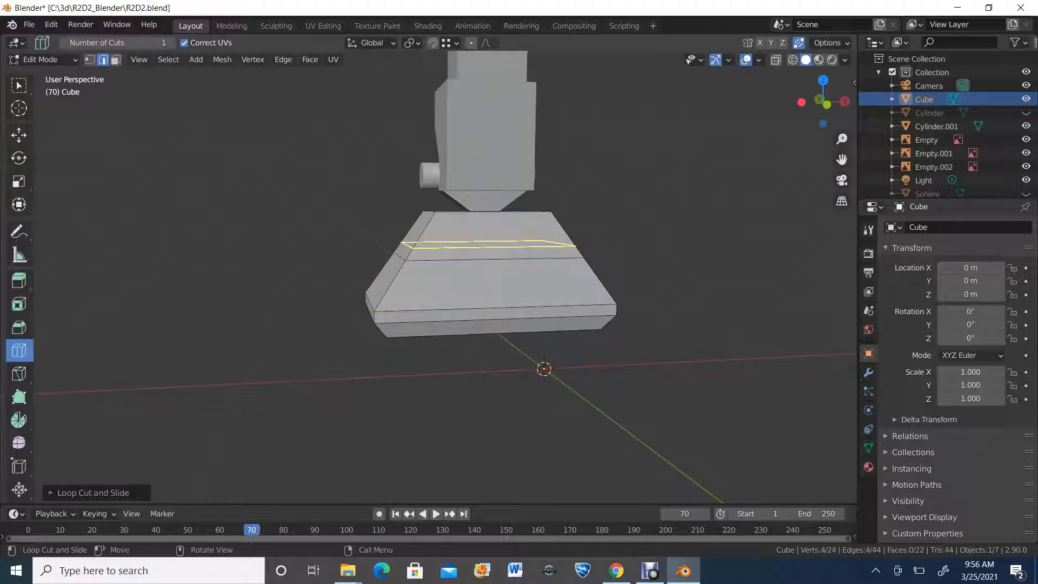
middle_drag(567, 271, 435, 291)
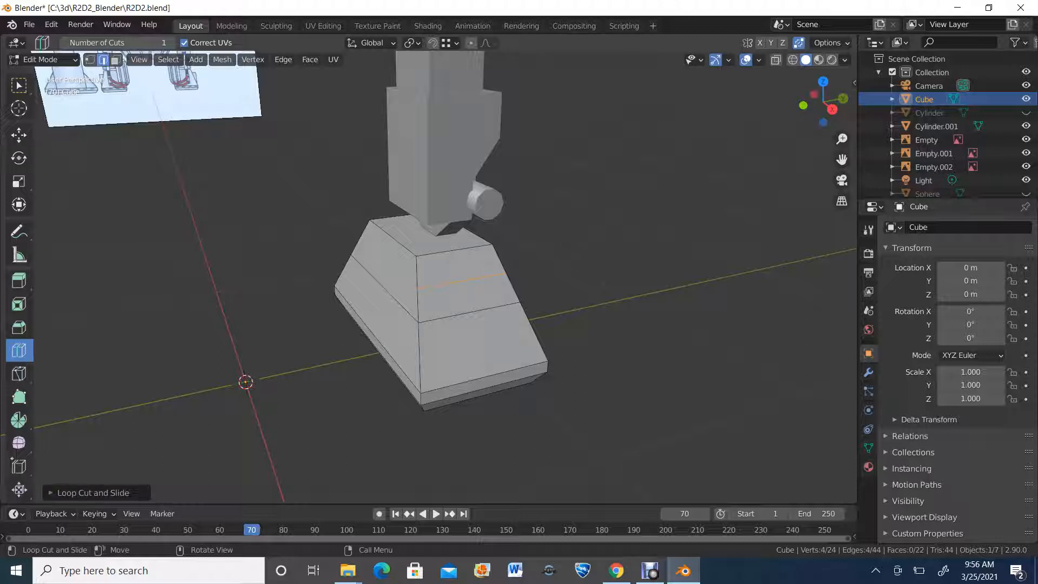
middle_drag(435, 292, 424, 292)
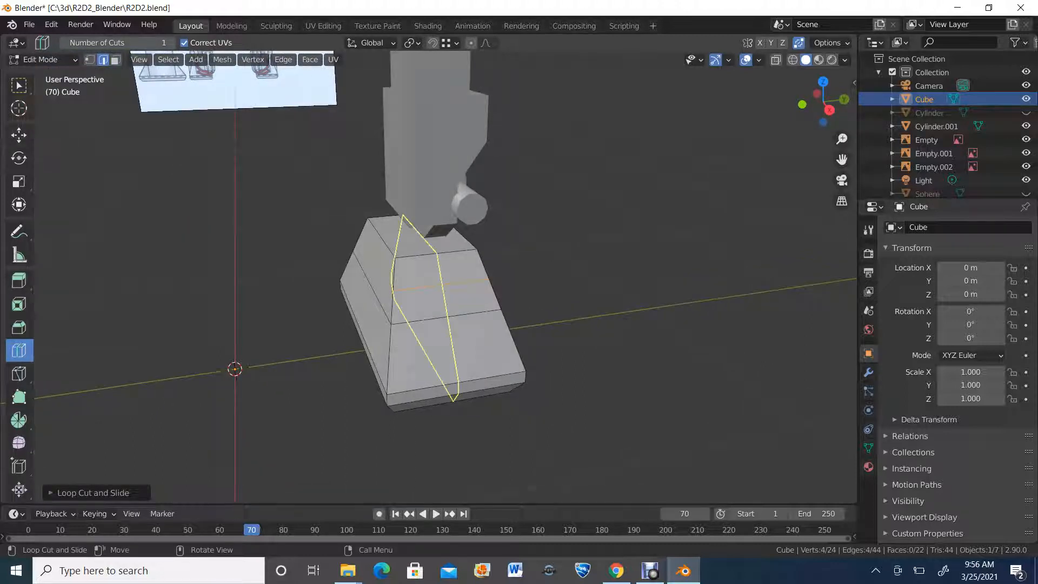
Select the foot's top face and the two upper sloped faces at both X ends as one continuous strip
key(w)
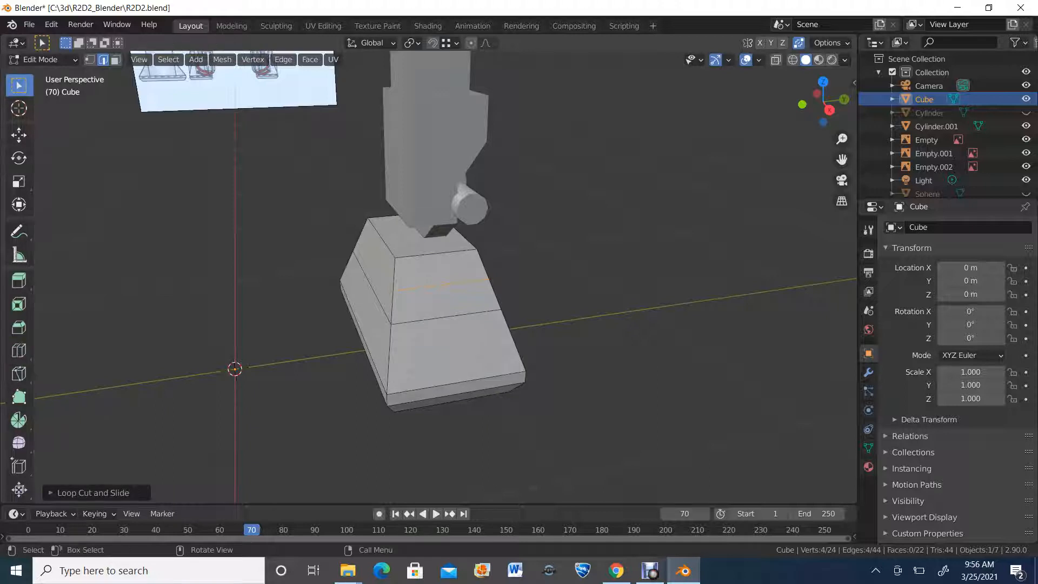
click(441, 285)
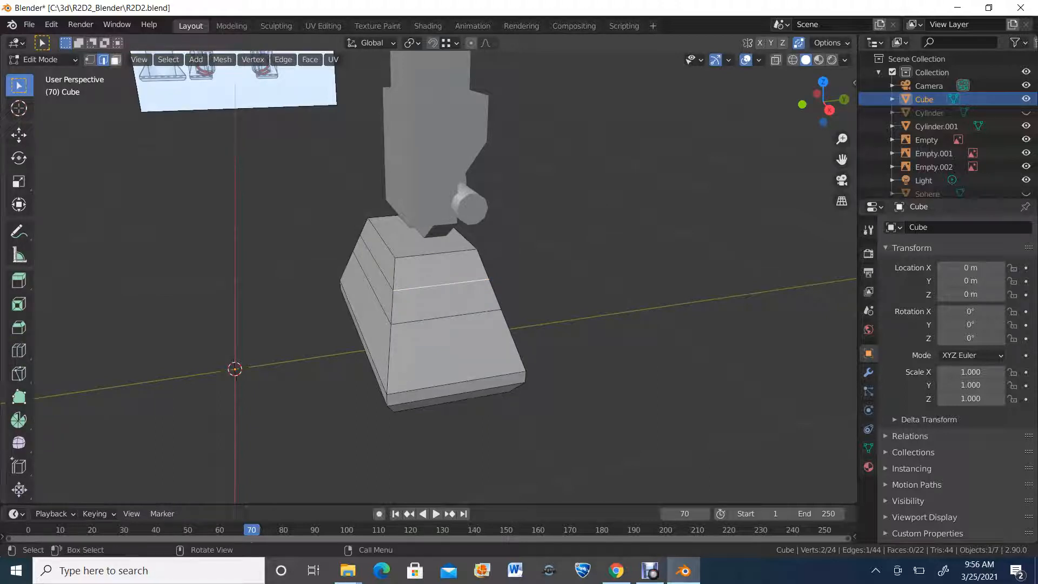
key(3)
click(444, 302)
ctrl+click(441, 270)
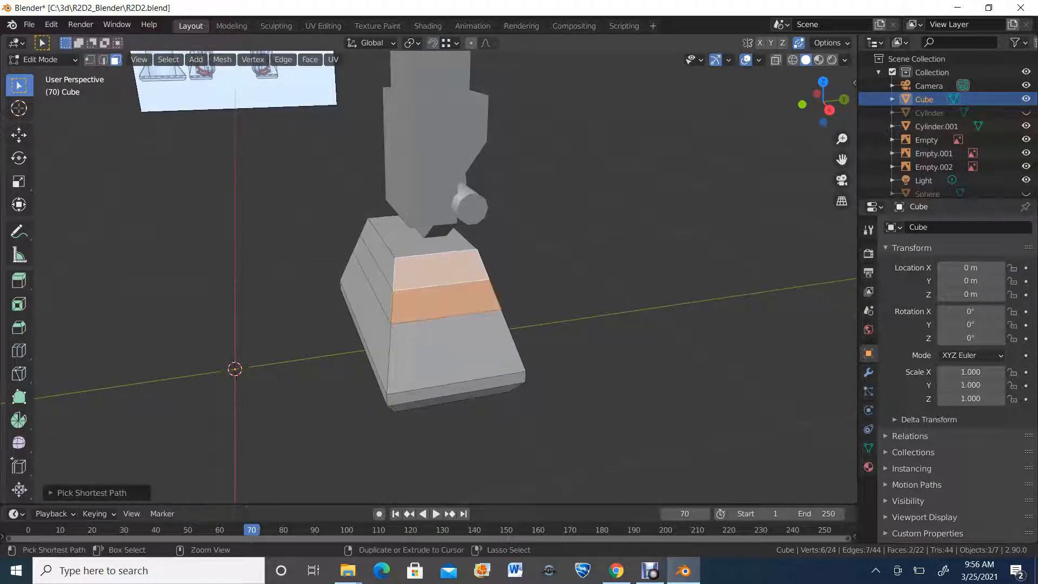
ctrl+click(412, 241)
middle_drag(411, 241, 538, 252)
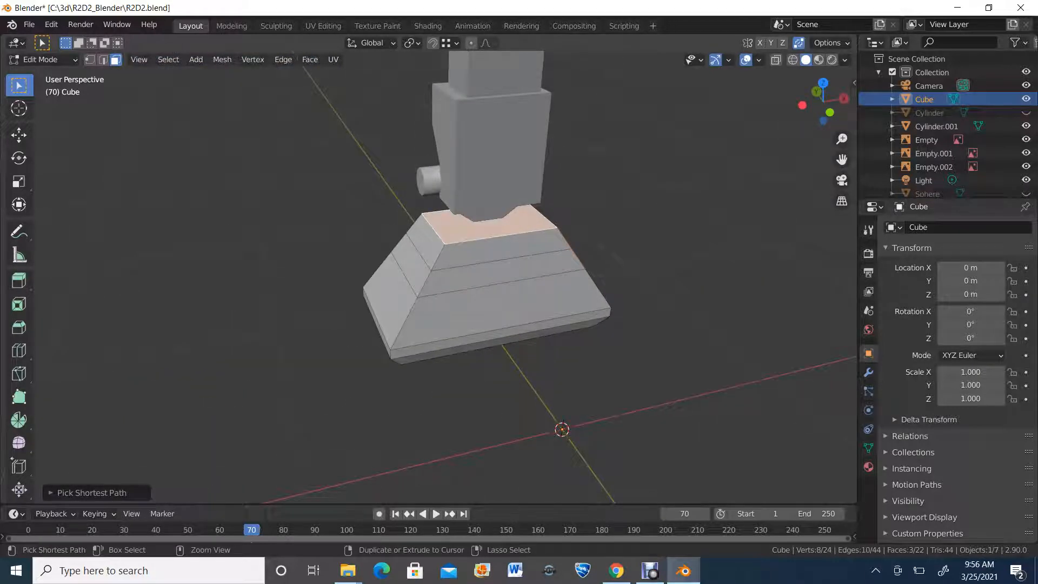
ctrl+click(425, 243)
ctrl+click(412, 265)
middle_drag(412, 265, 292, 259)
scroll(292, 260, up, 2)
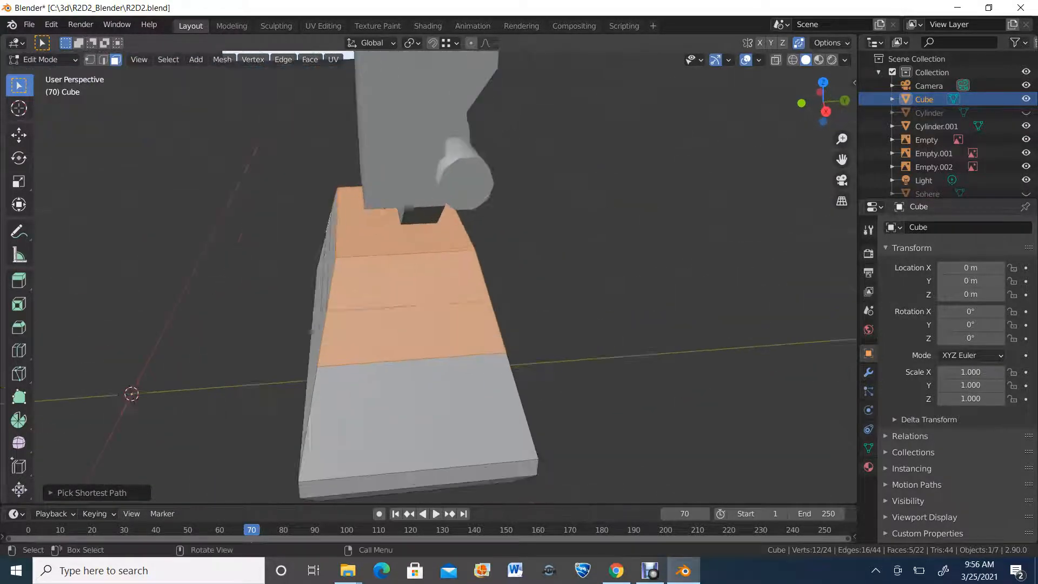
Inset the selected strip of faces so a narrower band runs over the top of the foot
click(18, 304)
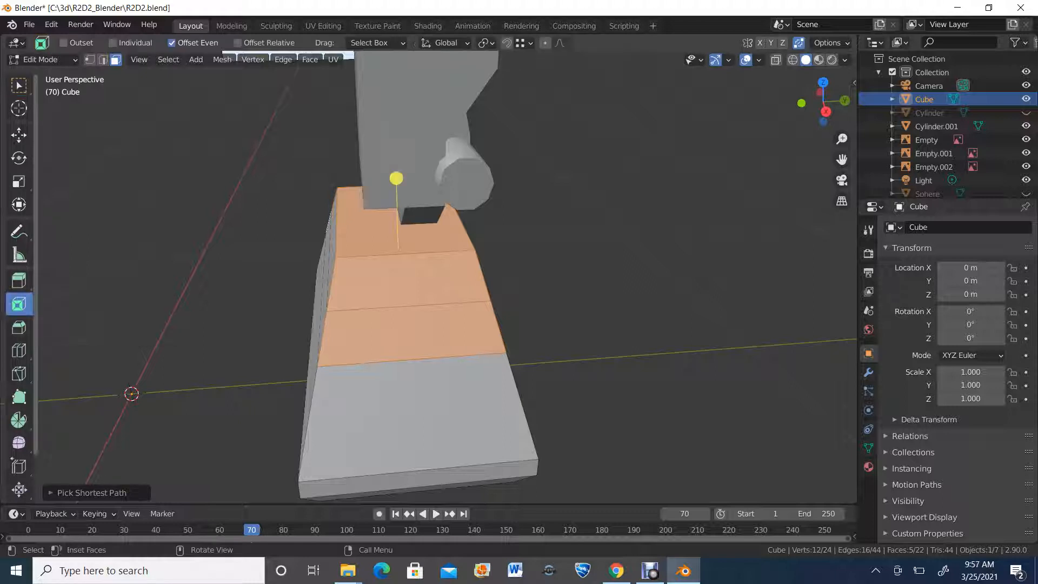
drag(396, 177, 394, 209)
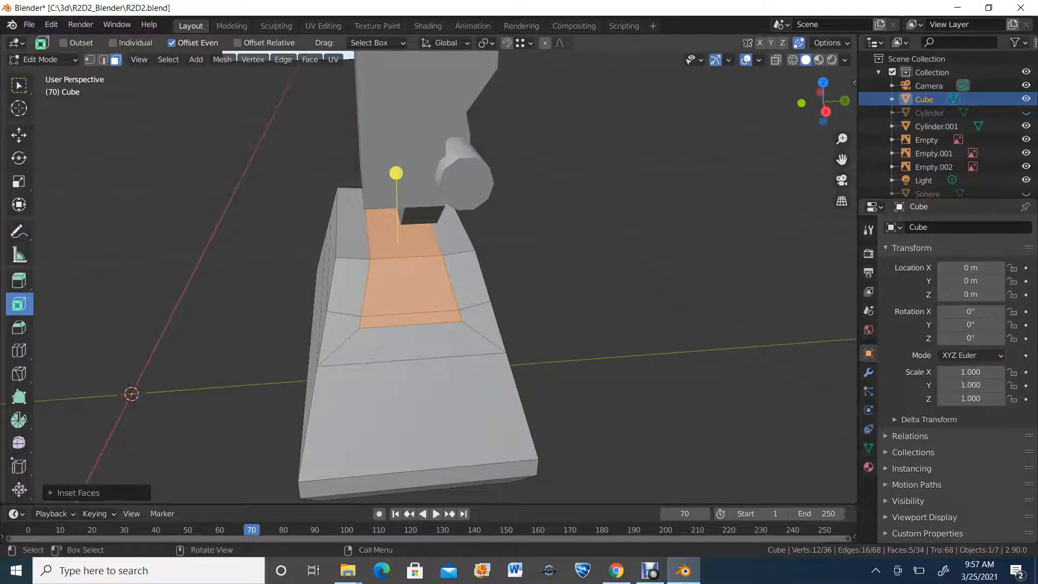
middle_drag(346, 259, 629, 246)
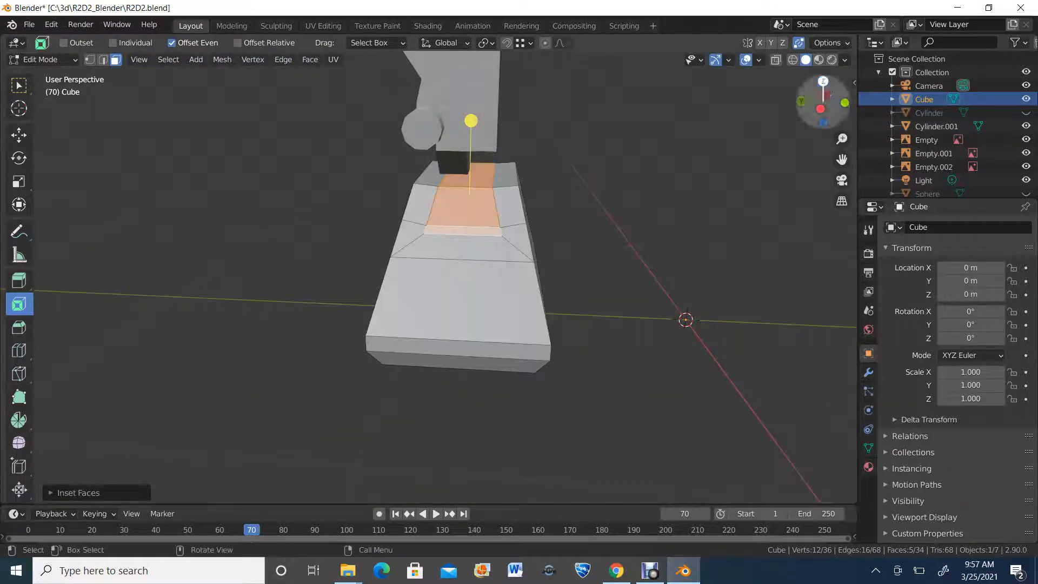
Show the foot in the right orthographic view with X-ray on, over the blueprint
click(820, 109)
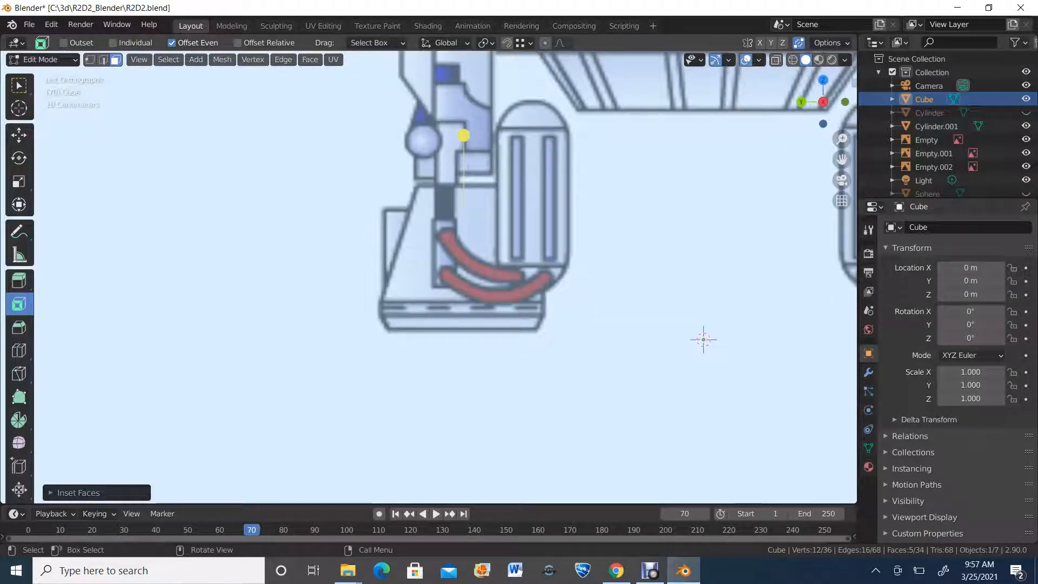
middle_drag(629, 246, 389, 262)
click(821, 106)
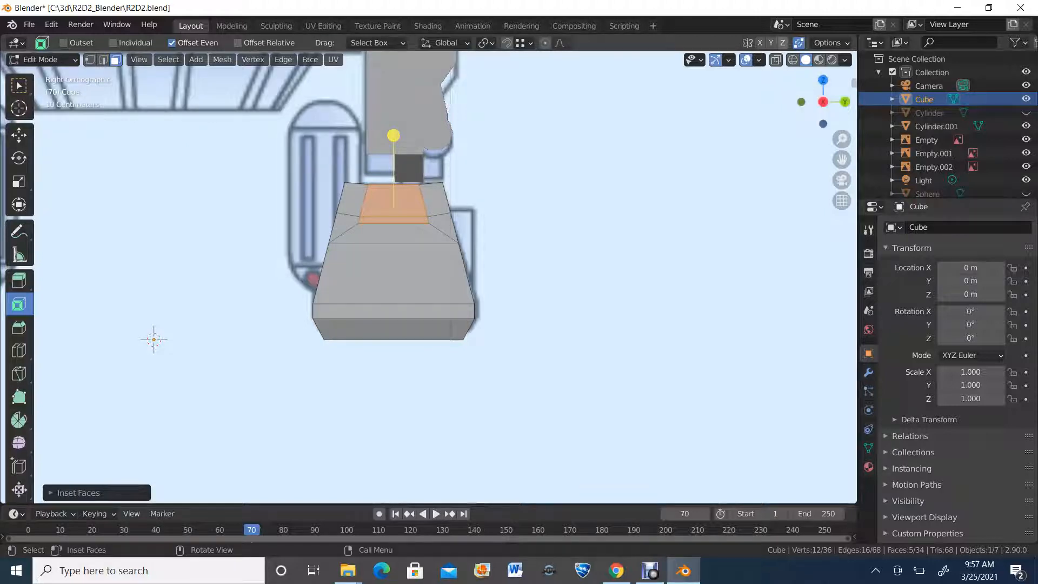
click(775, 59)
scroll(428, 277, up, 3)
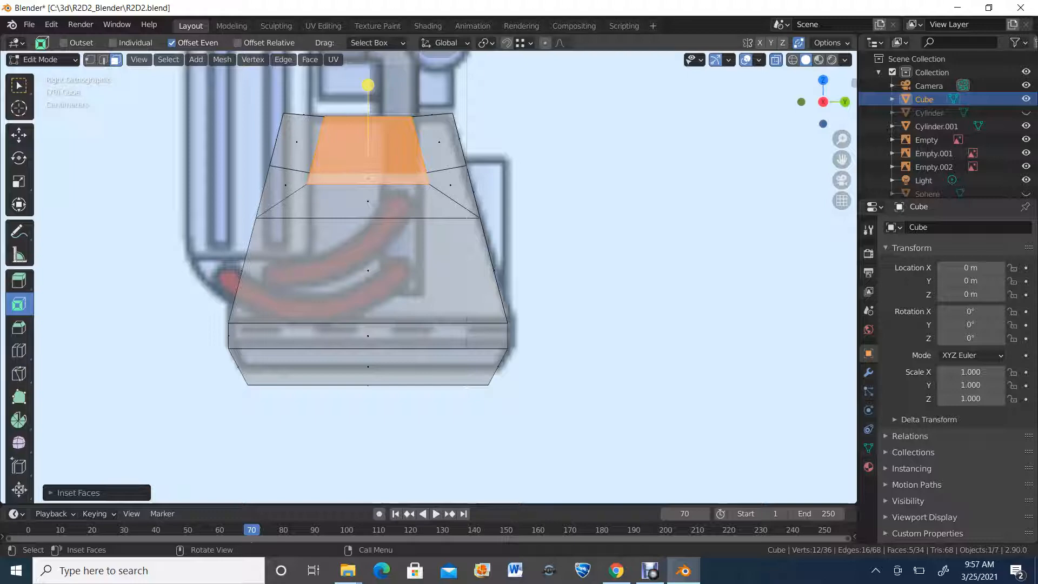
Select the inset's top vertices and move them up along Z, level with the foot's top edge
click(19, 135)
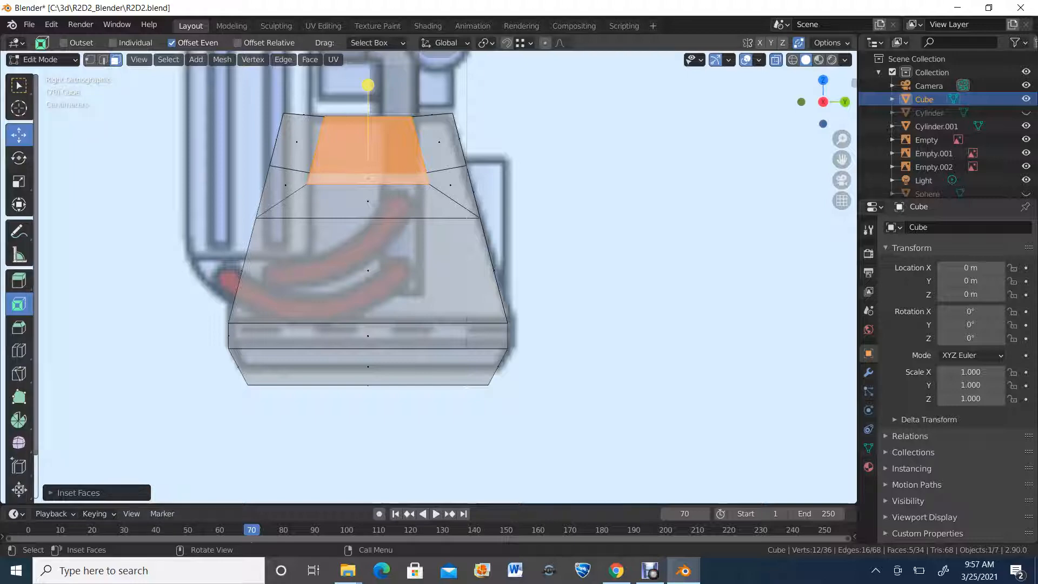
key(1)
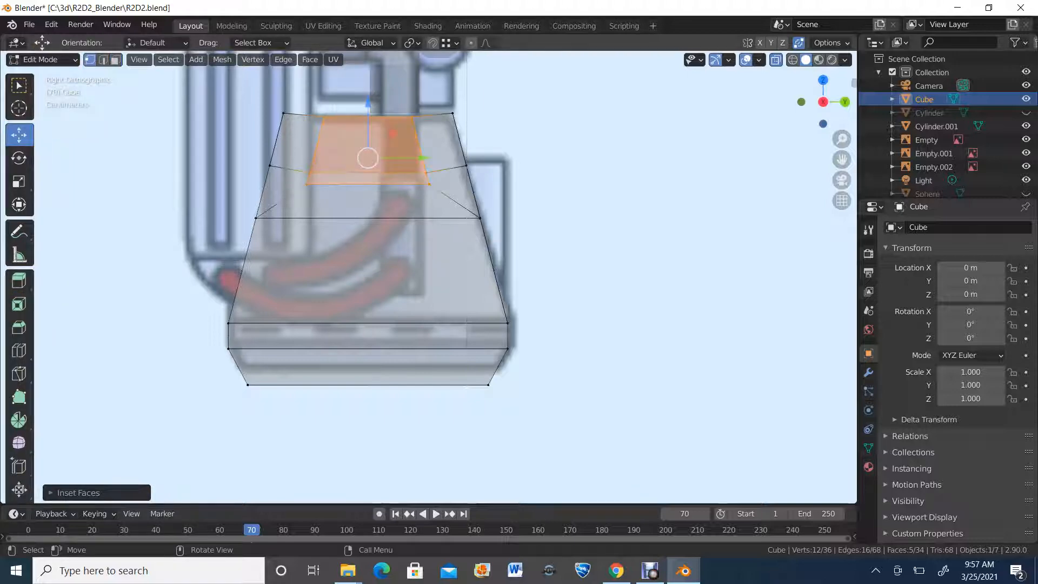
drag(302, 103, 436, 135)
scroll(428, 277, down, 2)
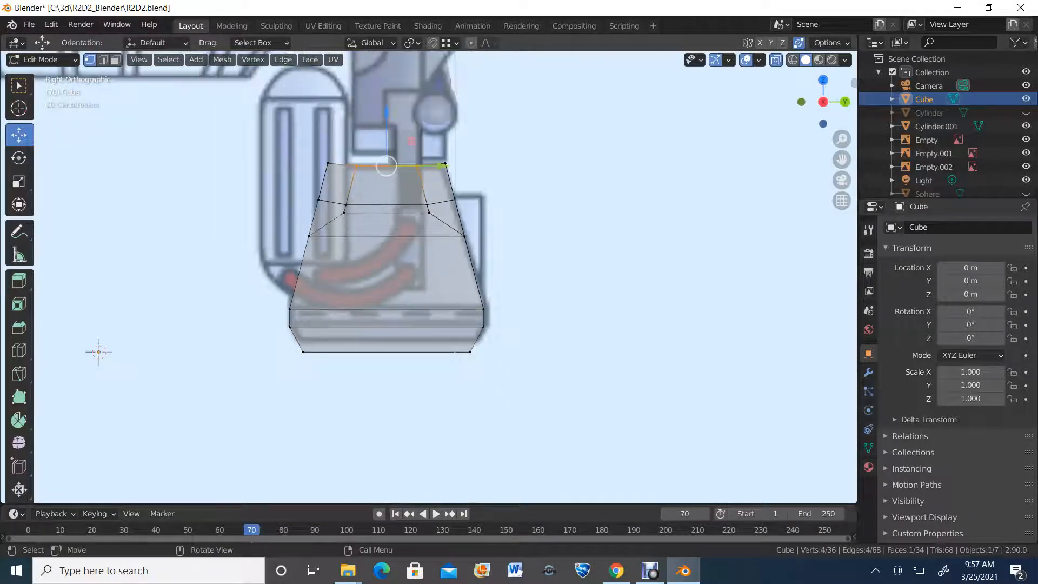
scroll(428, 276, up, 3)
shift+middle_drag(367, 98, 370, 289)
scroll(371, 289, up, 2)
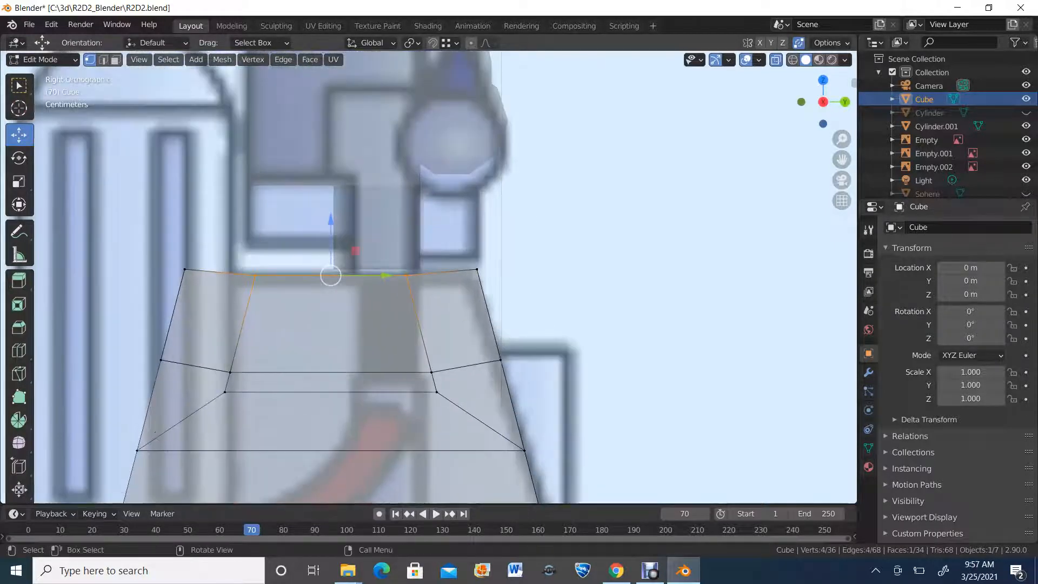
drag(330, 219, 330, 213)
Raise the inset's middle vertices level with the upper loop cut and scale them inward along Y until directly below the top ones
drag(208, 365, 363, 379)
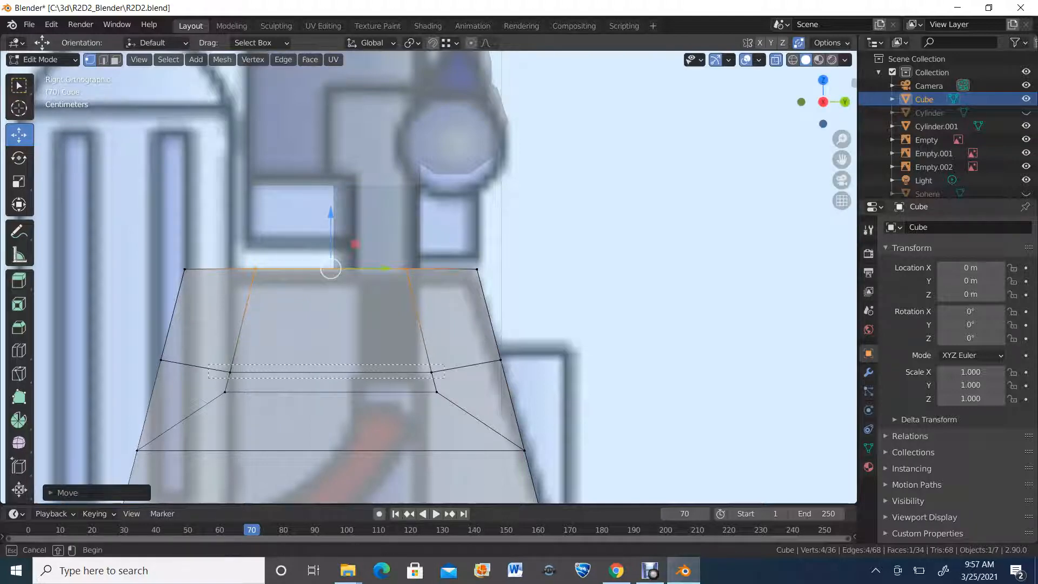
drag(445, 377, 444, 377)
drag(331, 316, 331, 304)
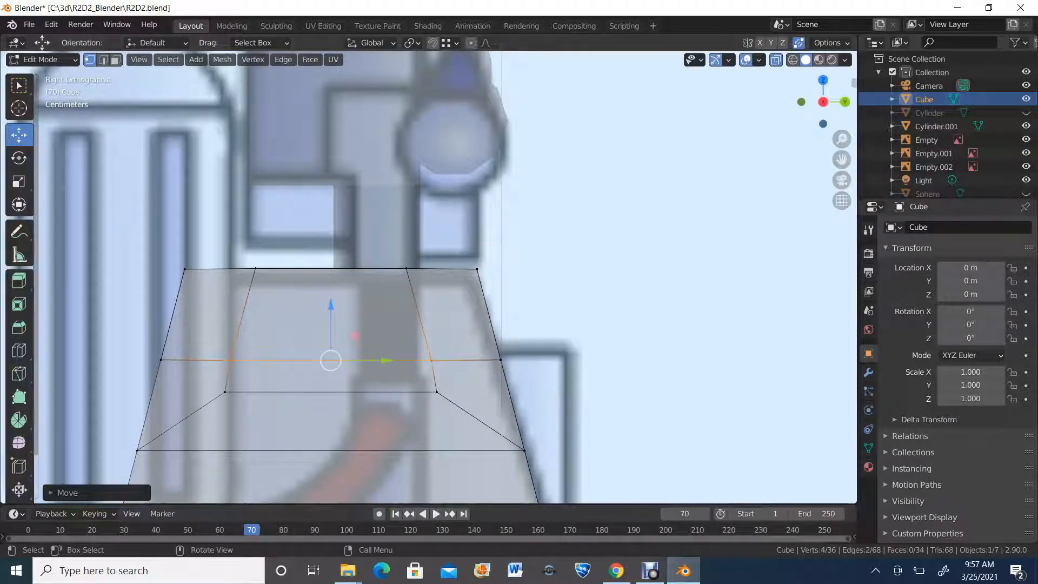
click(19, 182)
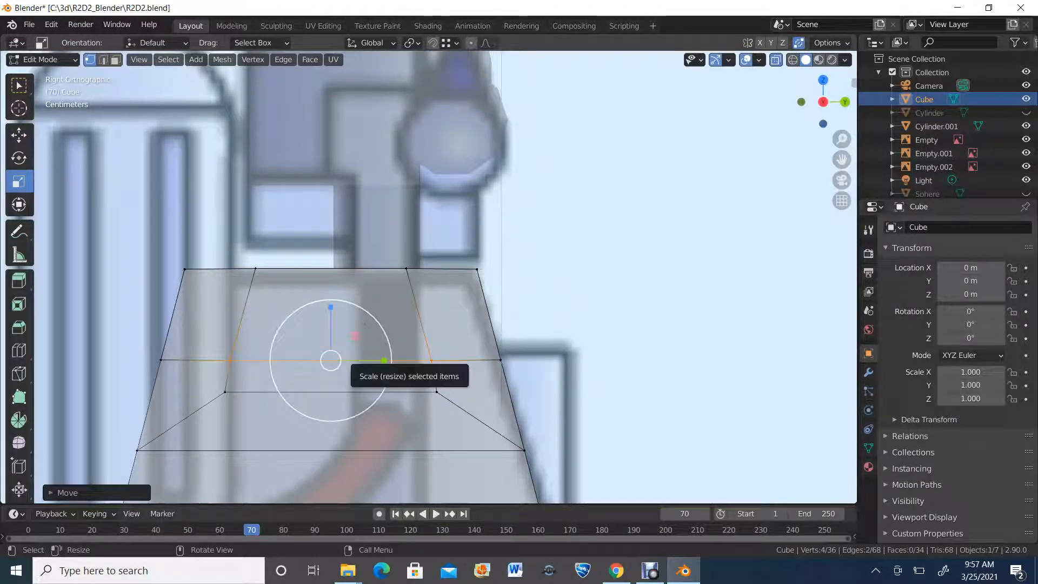
drag(384, 360, 357, 365)
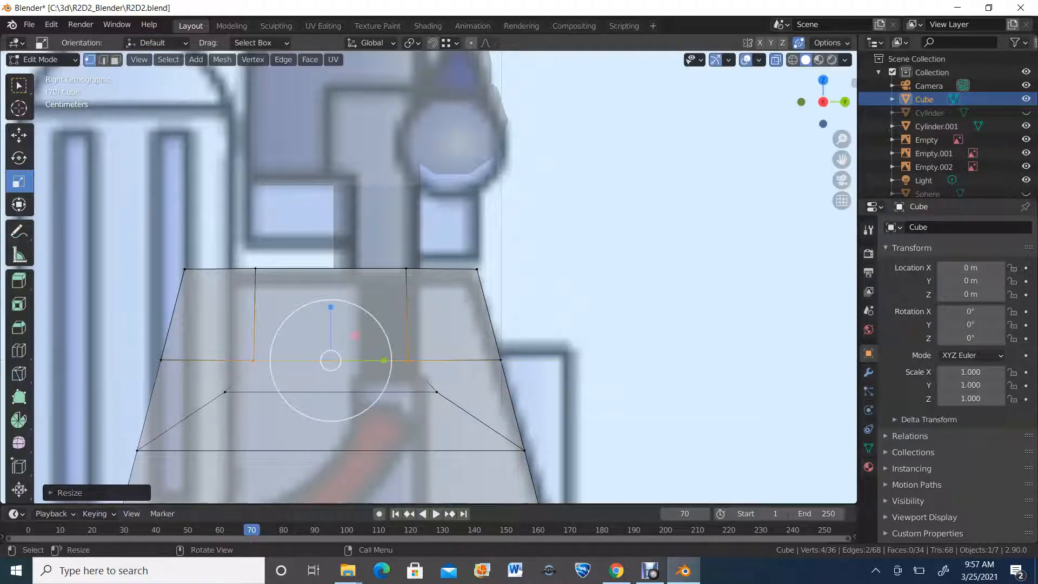
Undo the last box selection and show the foot in the back orthographic view
drag(209, 379, 354, 393)
key(ctrl+z)
scroll(355, 393, down, 2)
middle_drag(355, 392, 286, 419)
middle_drag(432, 303, 427, 281)
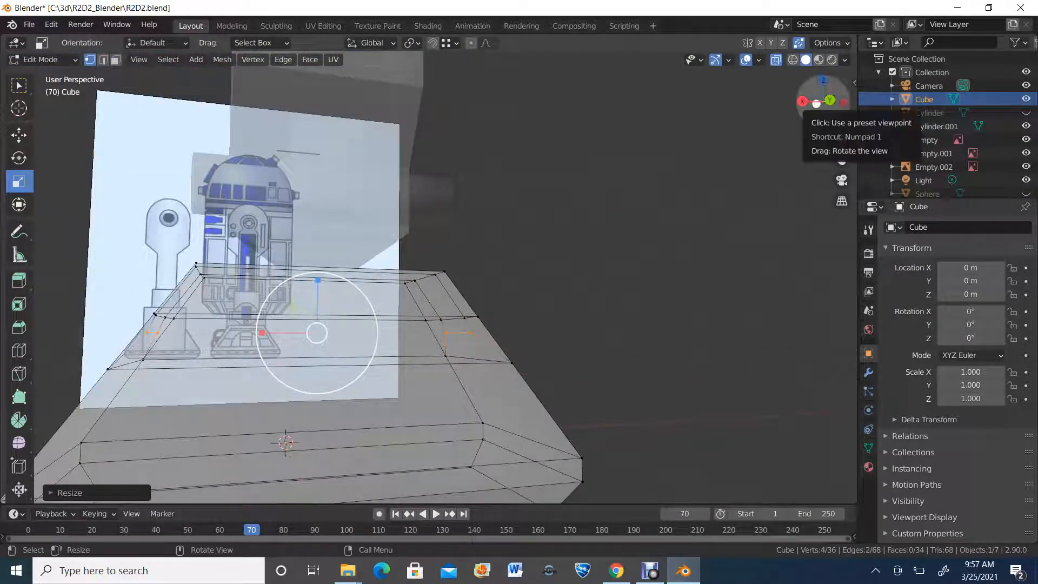
click(829, 101)
scroll(427, 275, up, 1)
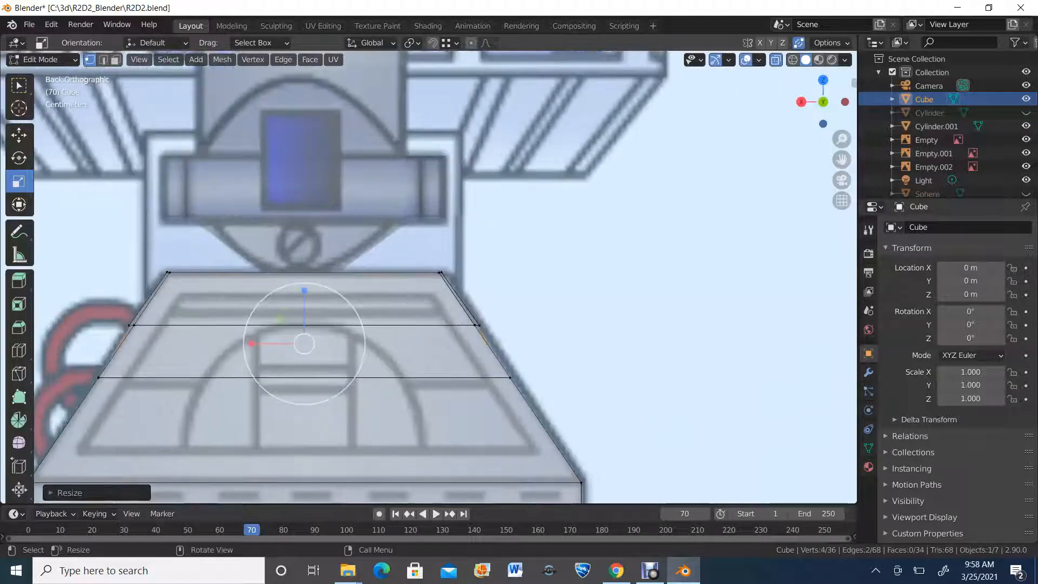
Select the band's vertices at the upper loop cut on both ends of the foot and scale them inward along X onto the sloped edges
key(b)
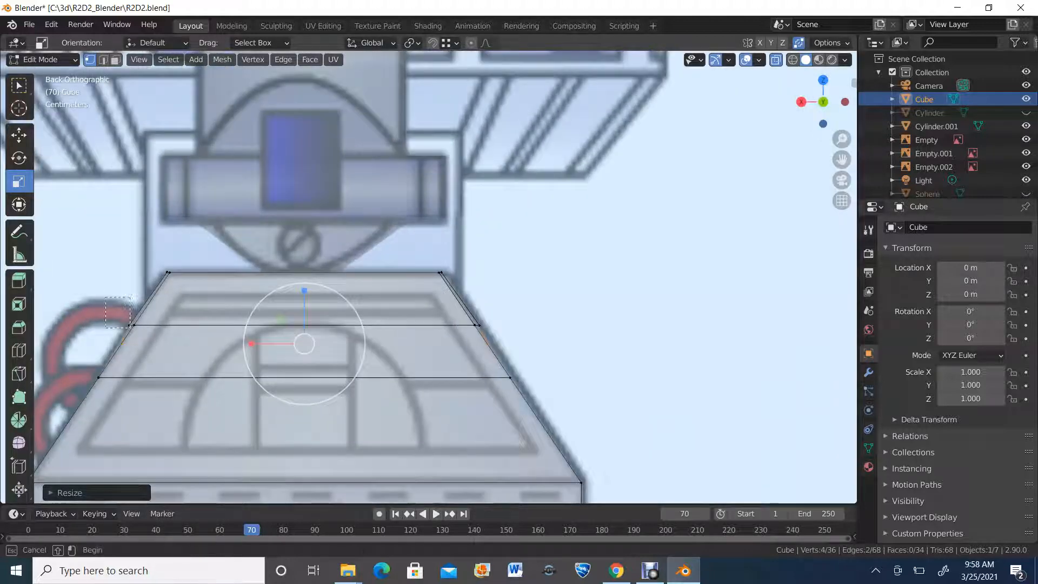
drag(111, 306, 138, 346)
key(b)
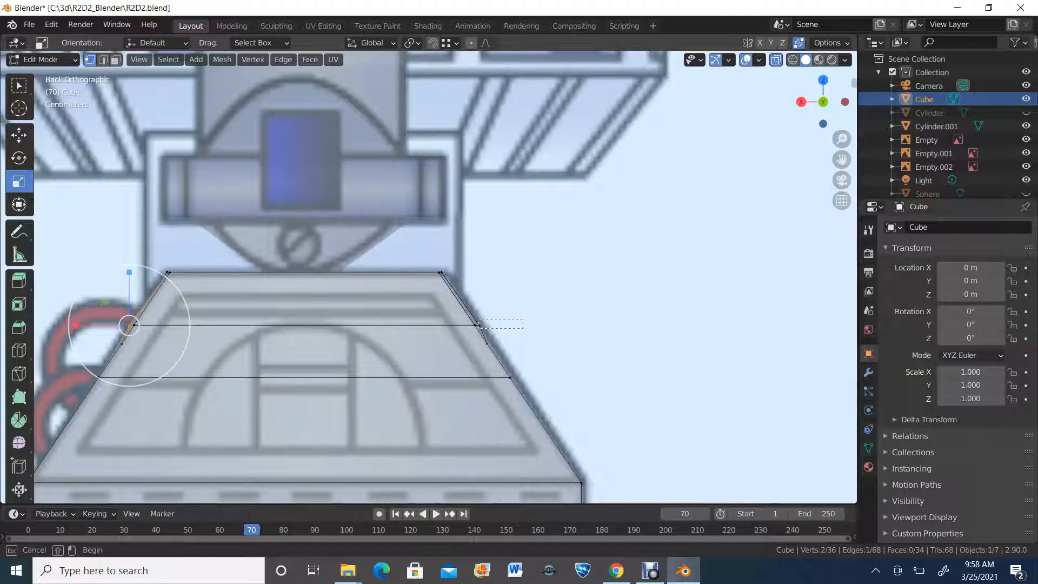
scroll(500, 325, up, 1)
key(Escape)
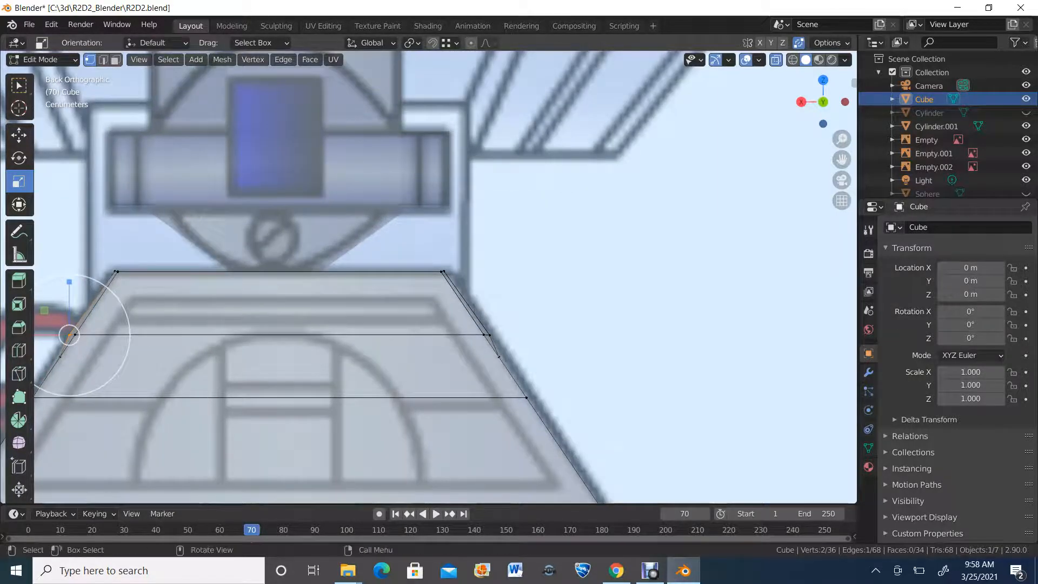
scroll(530, 373, up, 3)
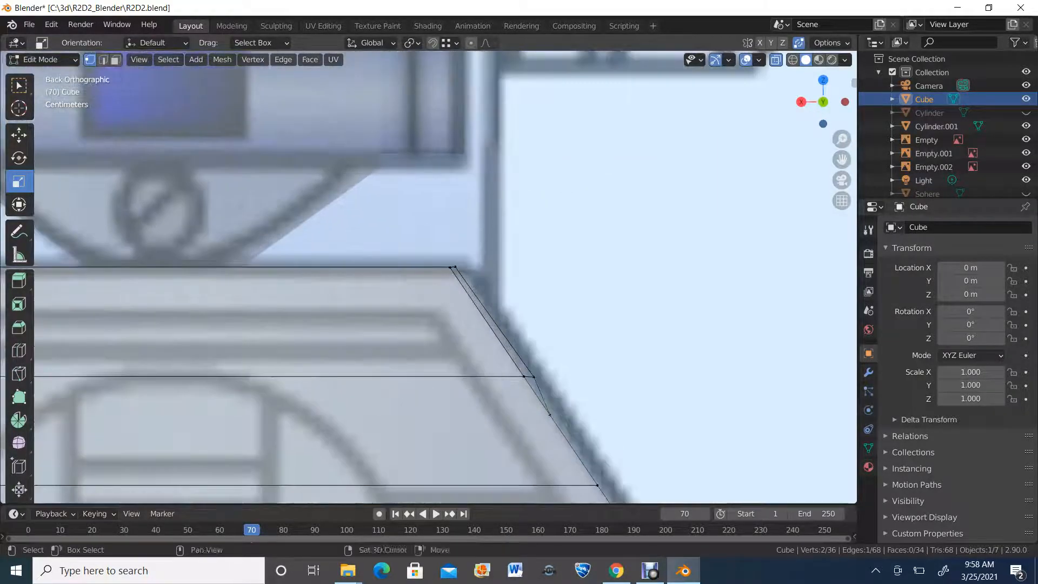
shift+click(533, 371)
scroll(530, 373, down, 3)
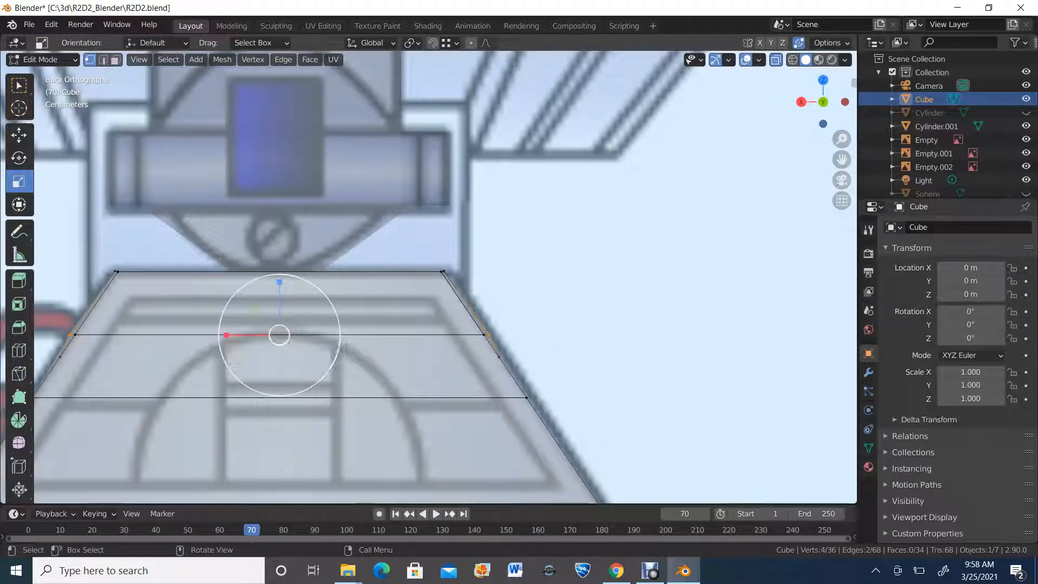
drag(227, 335, 248, 338)
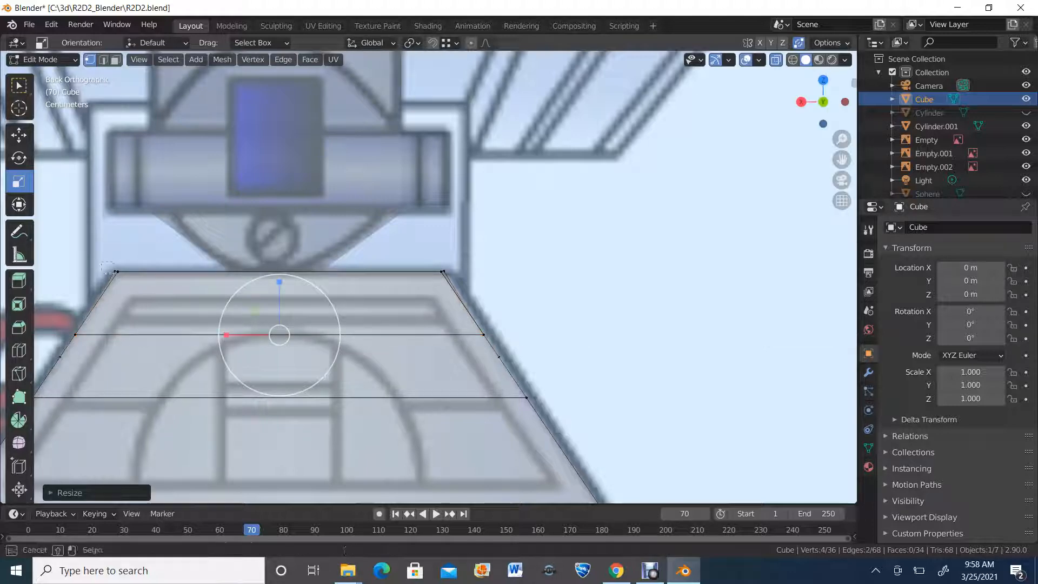
Select the band's outer top vertices at both ends and scale them inward along X to line up with the foot's top corners
key(alt+a)
scroll(444, 276, up, 3)
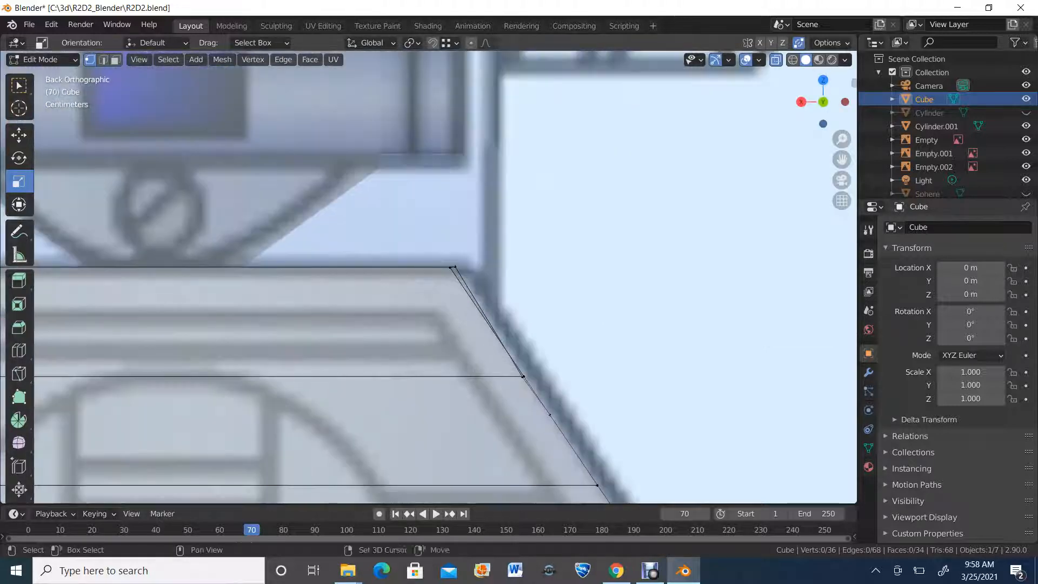
shift+middle_drag(445, 277, 689, 267)
drag(135, 260, 135, 259)
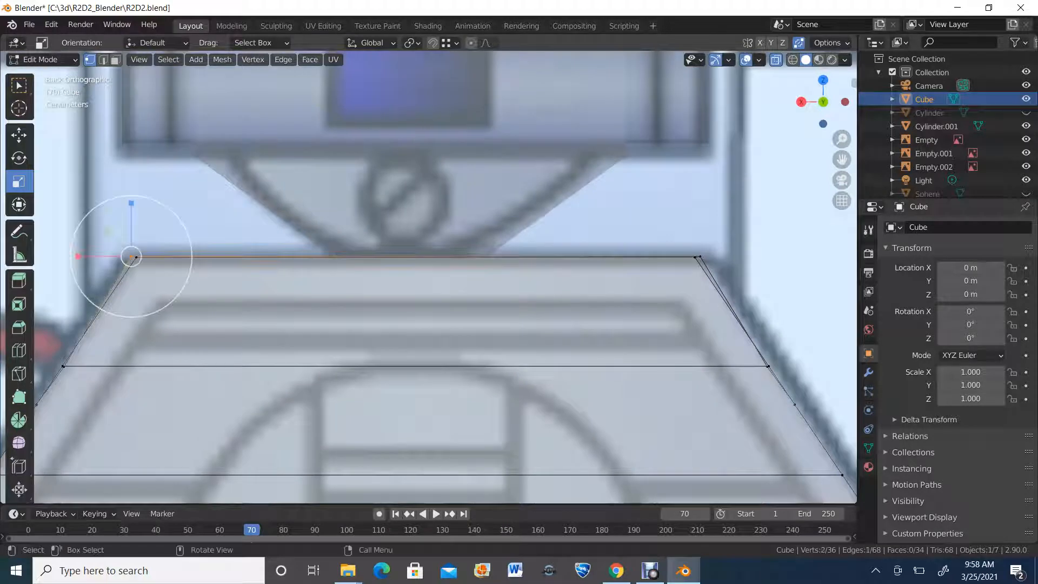
shift+drag(714, 243, 698, 267)
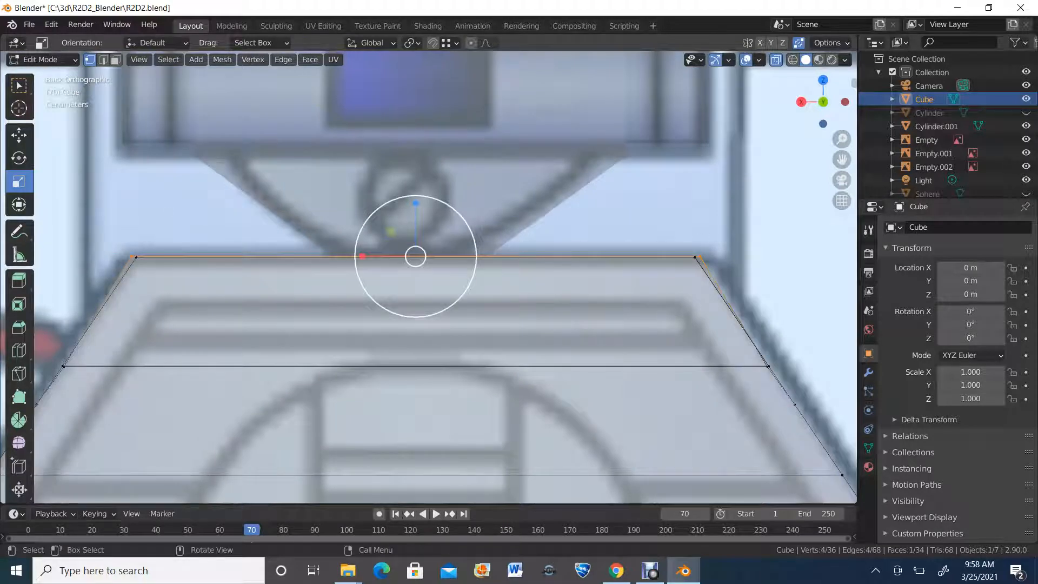
drag(358, 256, 372, 256)
scroll(373, 255, down, 5)
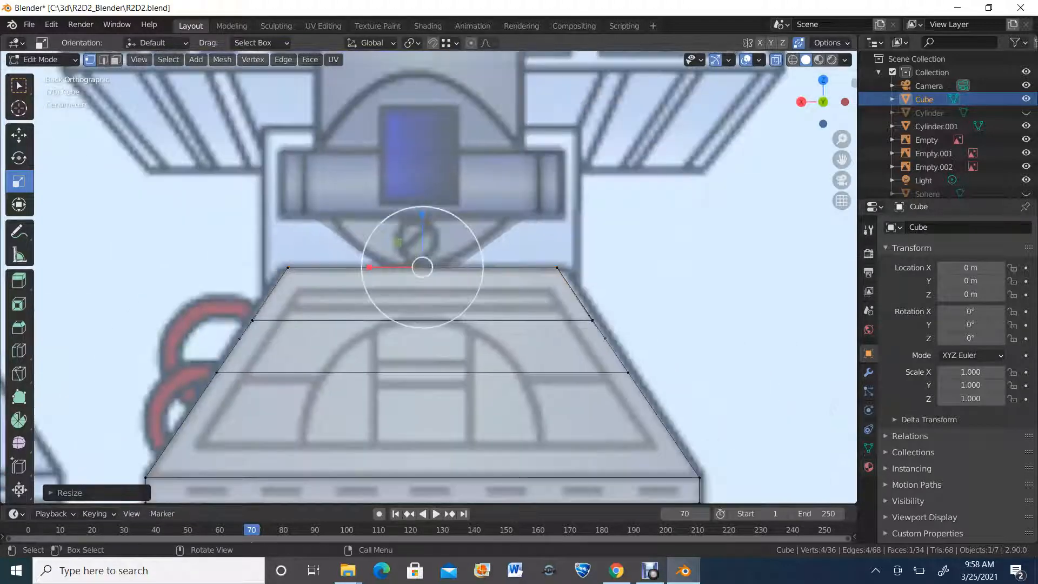
In the right orthographic view, move the band's +Y side vertices outward along Y to the edge of the blueprint's ankle post
mouse_move(379, 371)
middle_down()
mouse_move(443, 363)
mouse_move(389, 361)
middle_up()
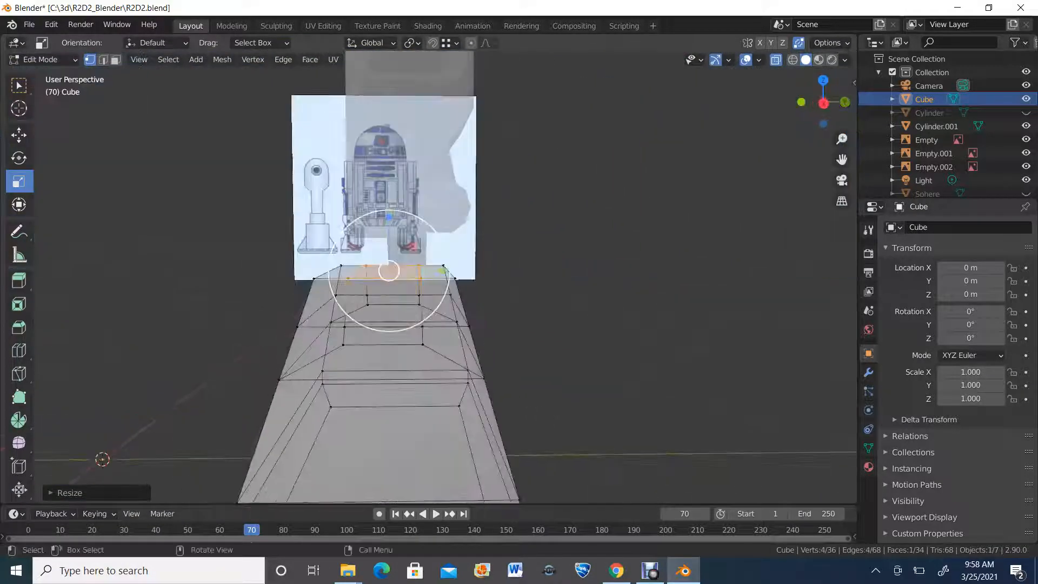
click(823, 103)
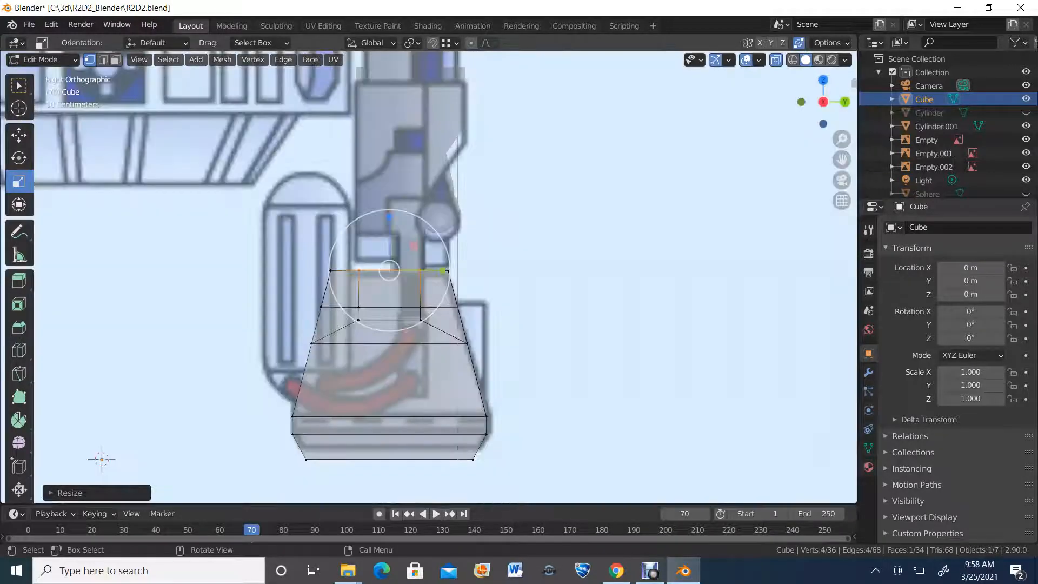
scroll(823, 103, up, 2)
click(19, 134)
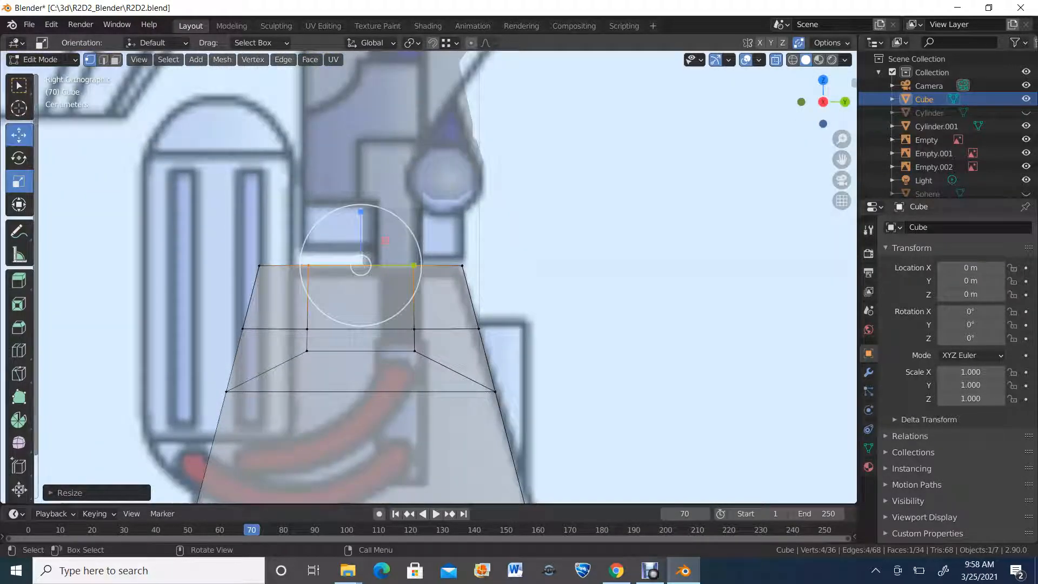
drag(430, 253, 400, 361)
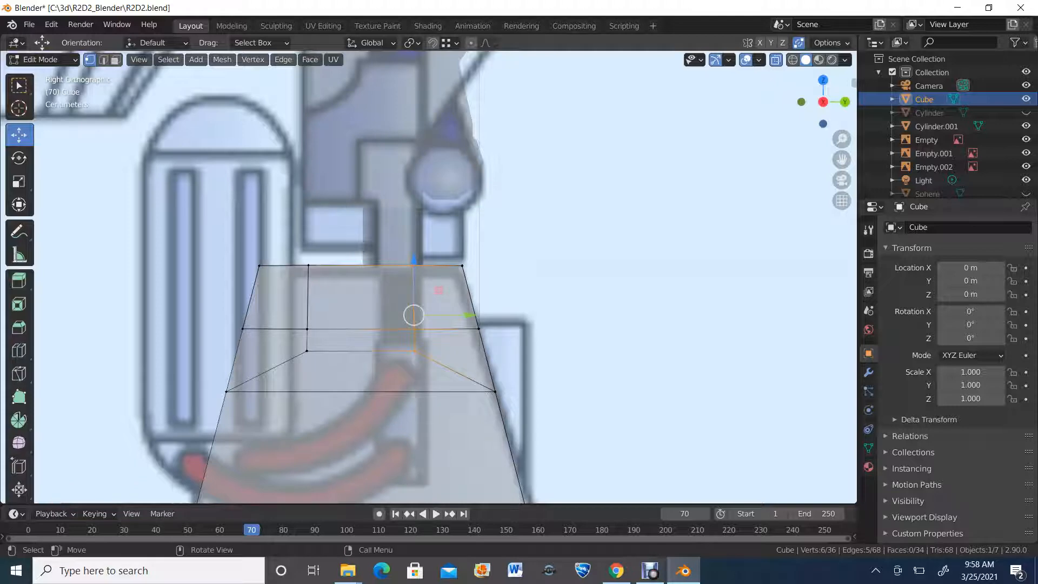
drag(468, 315, 475, 315)
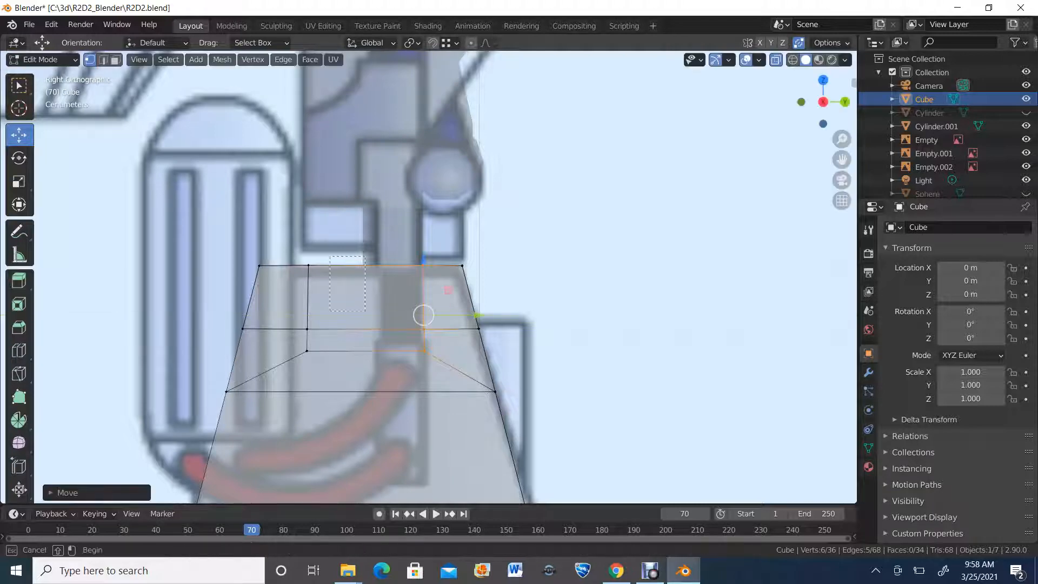
Move the band's -Y side vertices along Y to the ankle post's other edge, narrowing the band, and save the file
drag(365, 406, 365, 406)
drag(358, 315, 433, 315)
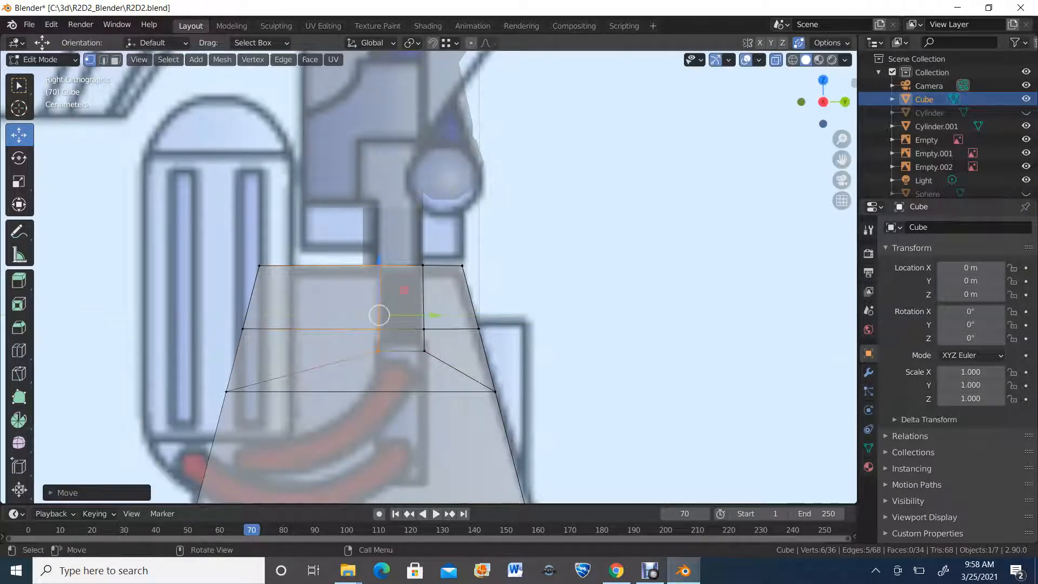
middle_drag(432, 315, 331, 330)
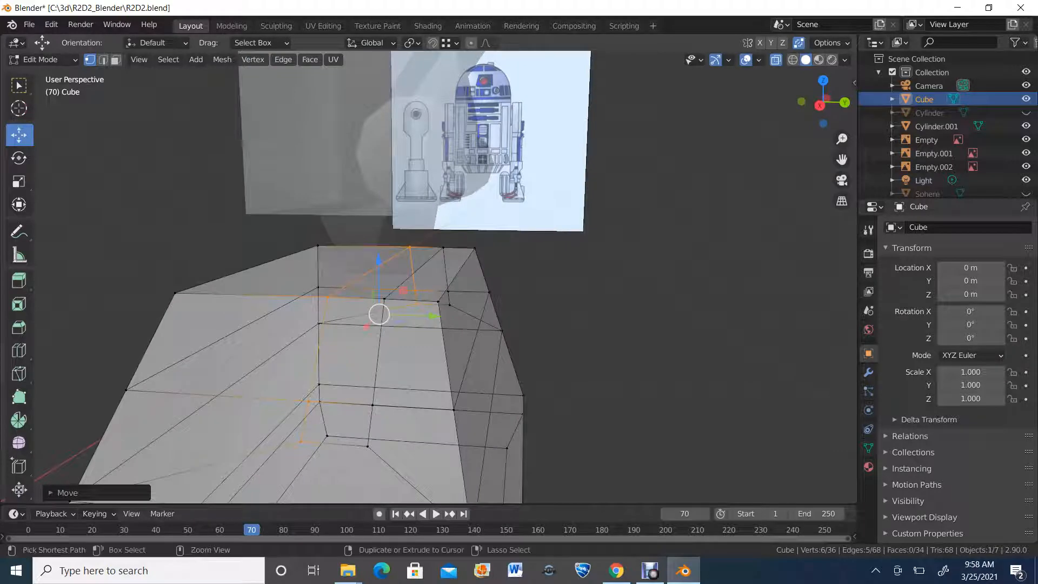
key(ctrl+s)
scroll(446, 276, down, 1)
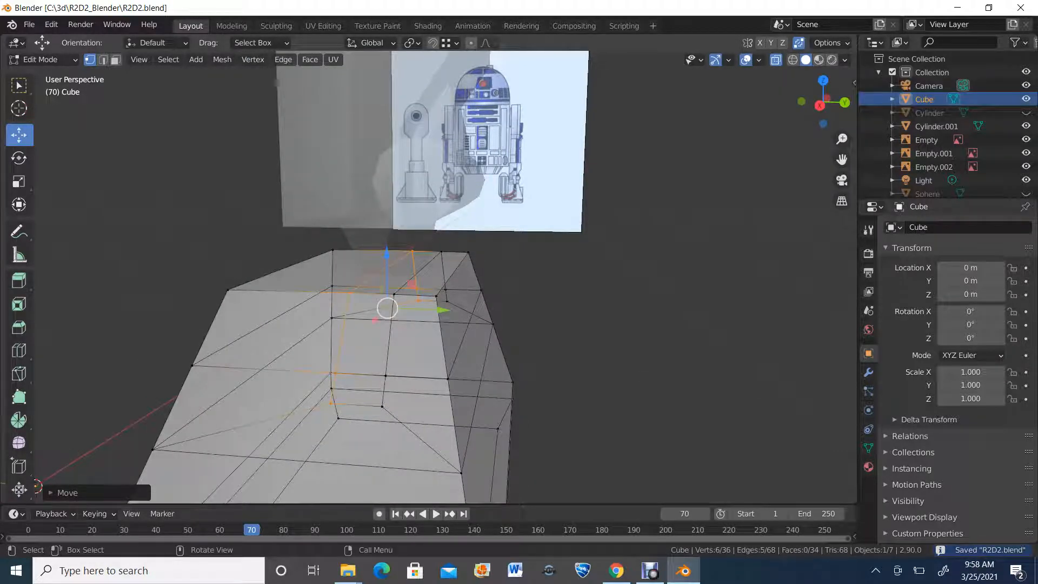
Turn X-ray off, select the five faces of the narrow band running over the foot, and delete them to open a slot
key(alt+z)
middle_drag(445, 276, 456, 273)
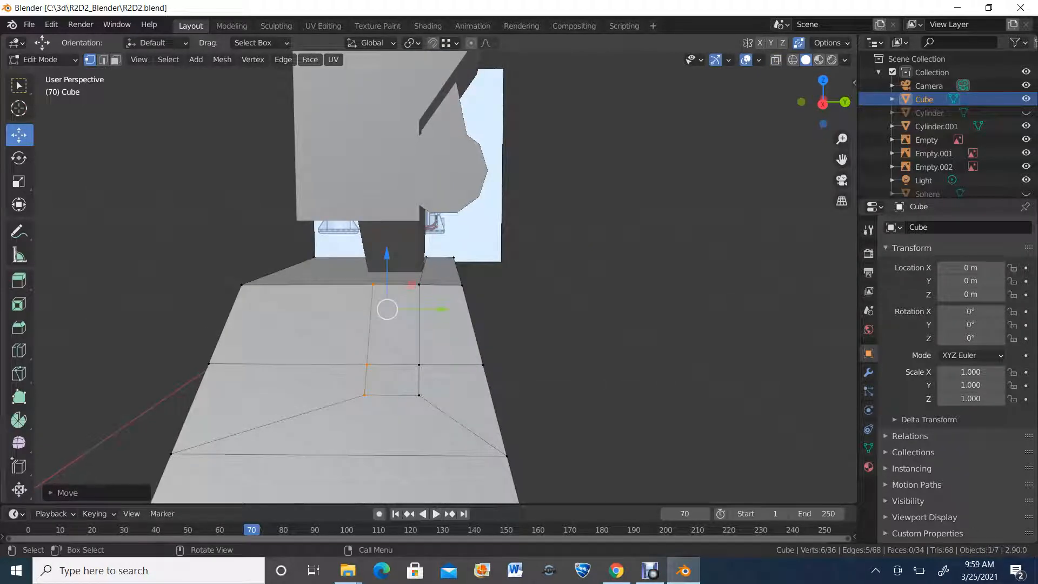
key(3)
click(391, 379)
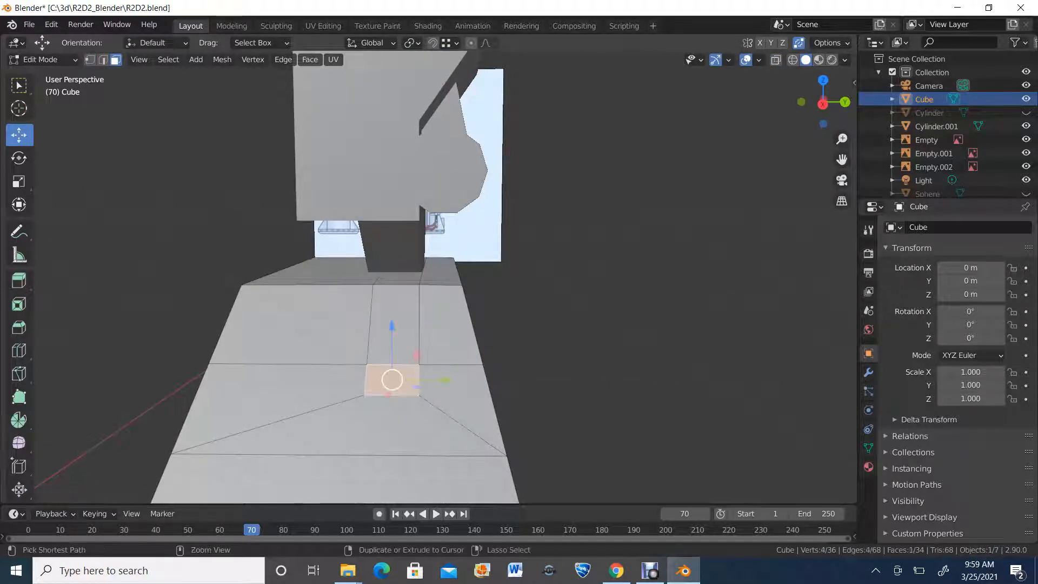
ctrl+click(394, 324)
middle_drag(394, 324, 325, 327)
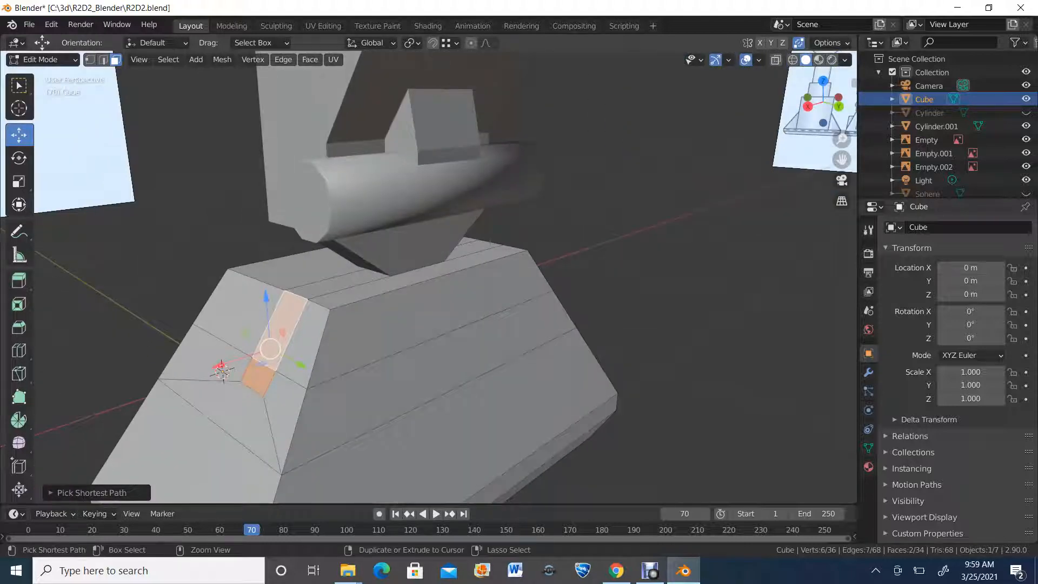
ctrl+click(489, 242)
middle_drag(490, 242, 339, 250)
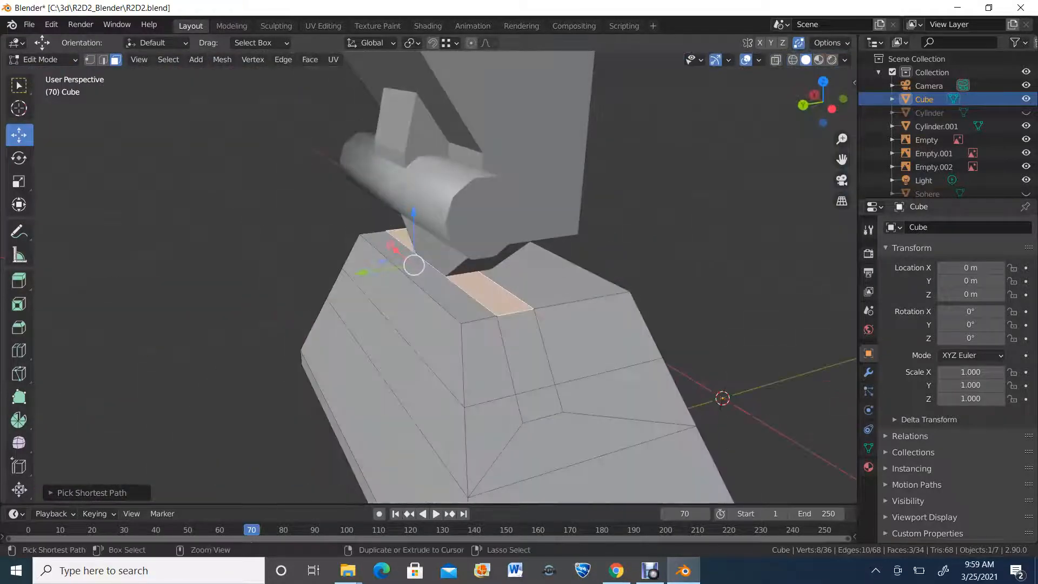
ctrl+click(525, 351)
ctrl+click(539, 406)
middle_drag(539, 406, 527, 407)
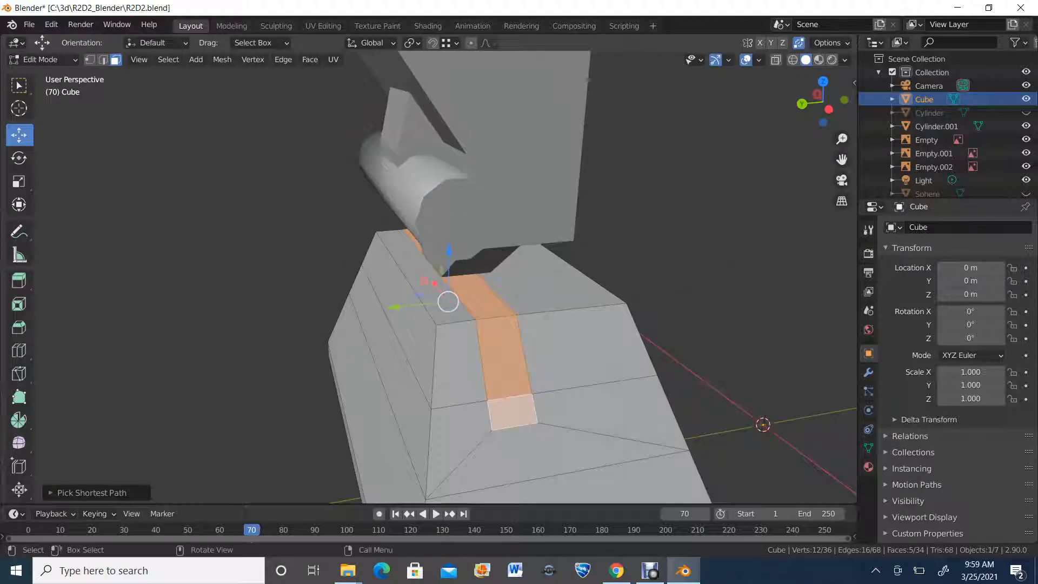
key(x)
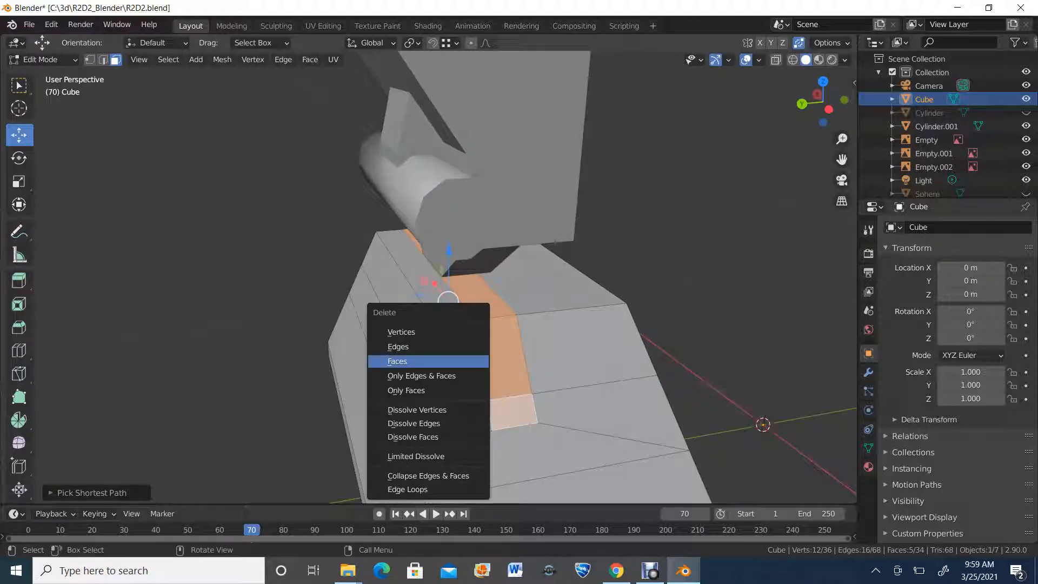
click(427, 361)
Select the four upper corner vertices on the slot's -Y side and fill them with a face to form that side wall
middle_drag(427, 361, 347, 238)
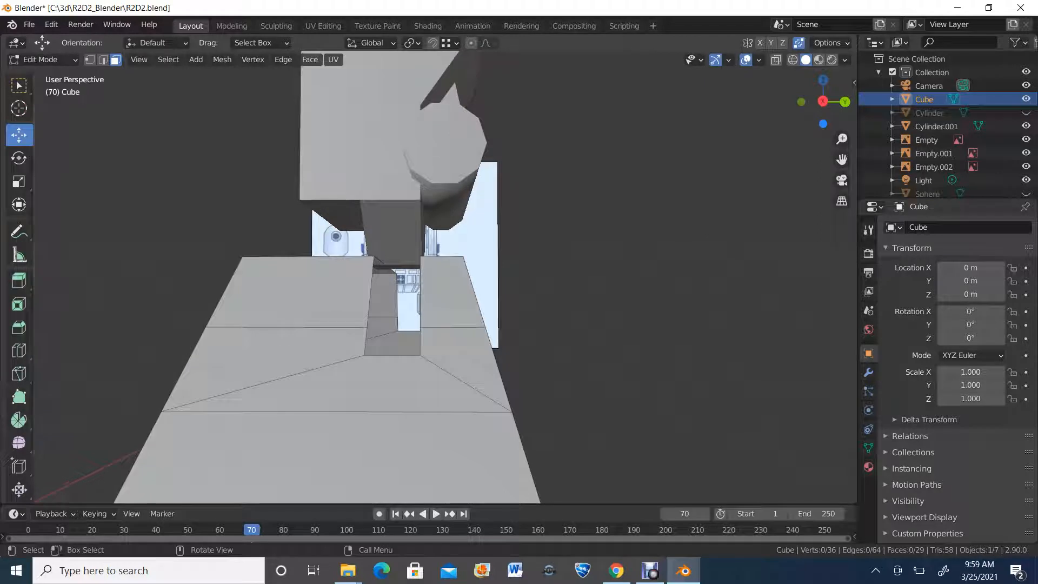
middle_drag(347, 239, 347, 251)
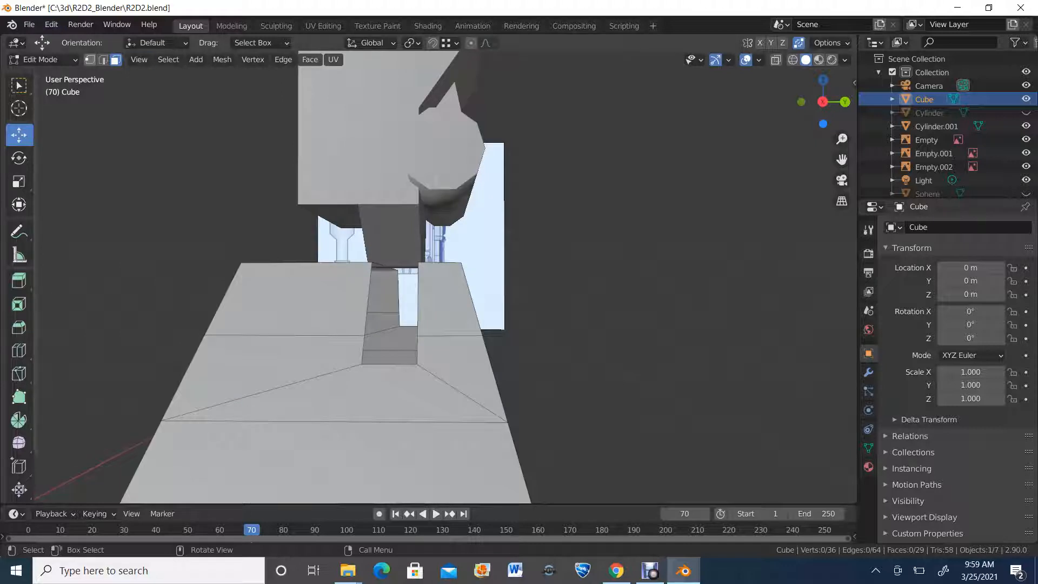
key(b)
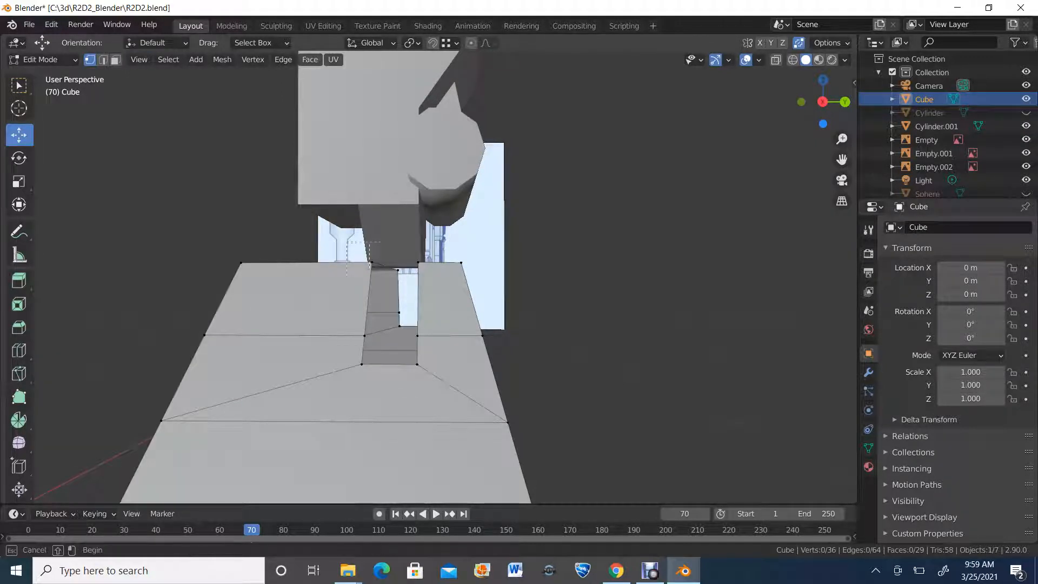
drag(363, 261, 378, 268)
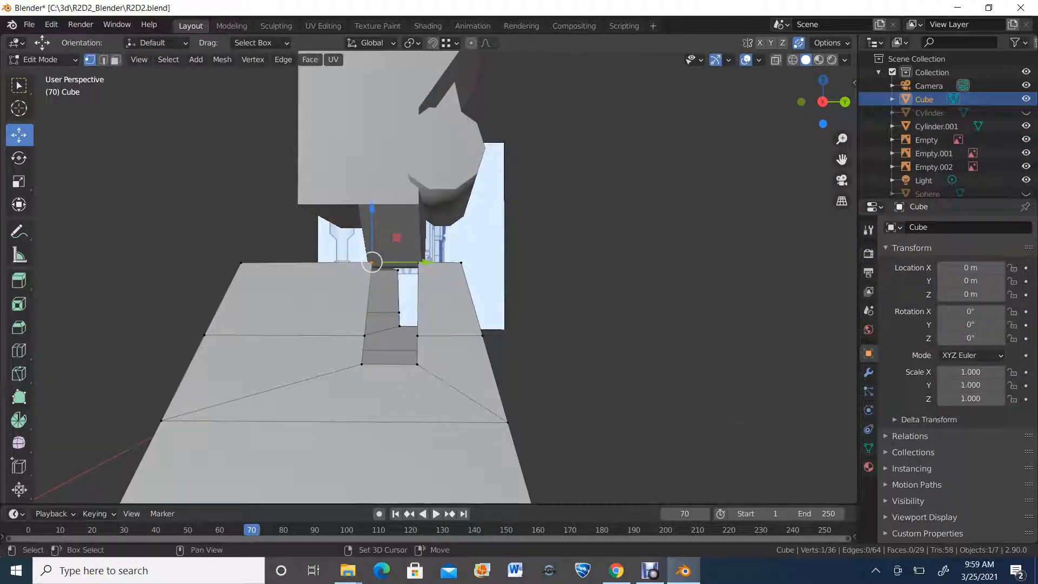
shift+click(398, 270)
middle_drag(319, 379, 308, 380)
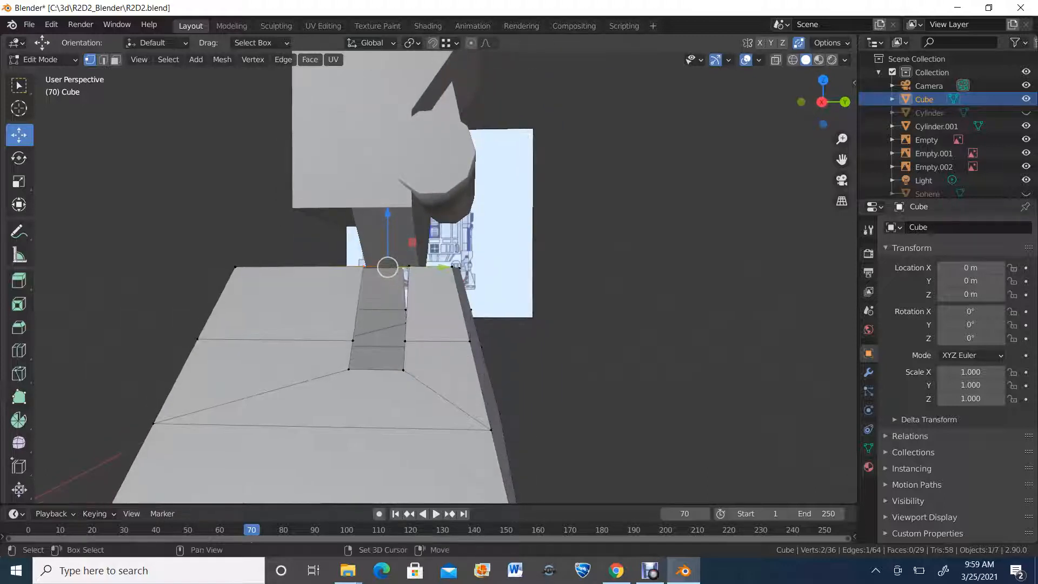
shift+click(405, 310)
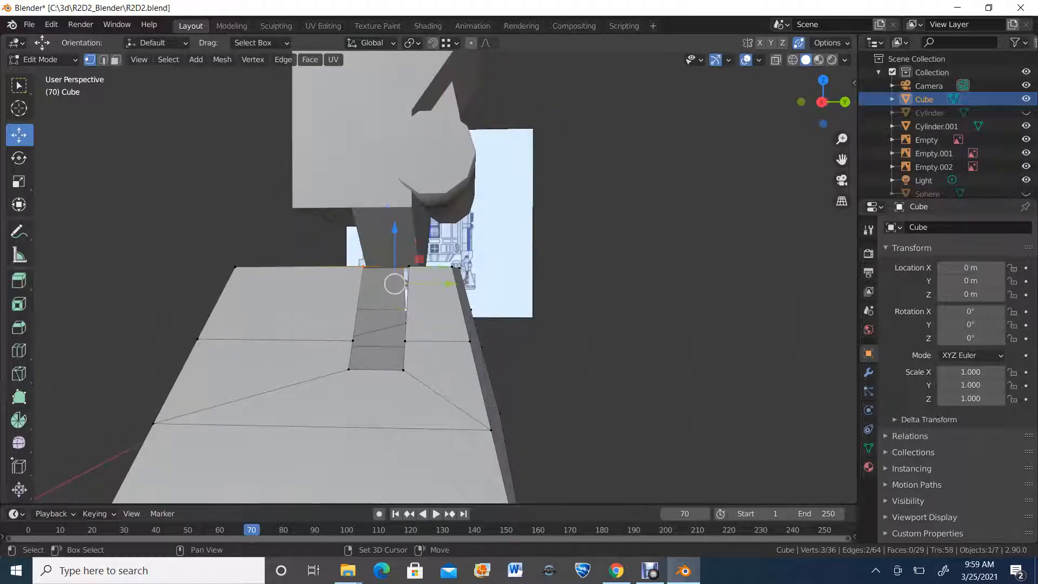
shift+click(352, 341)
middle_drag(273, 280, 218, 295)
key(f)
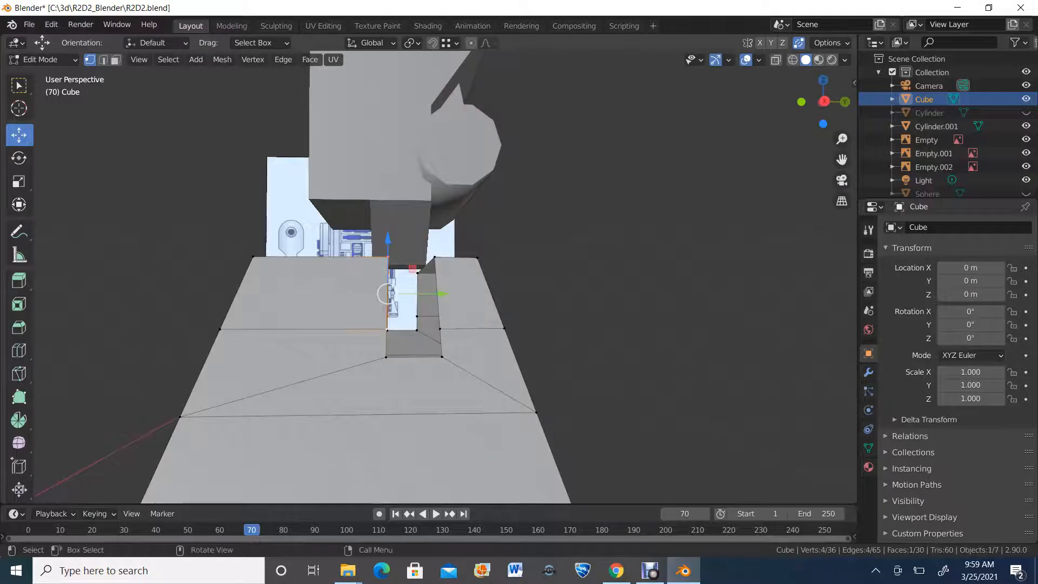
Select the matching four corner vertices on the slot's +Y side and fill them with a face
click(423, 267)
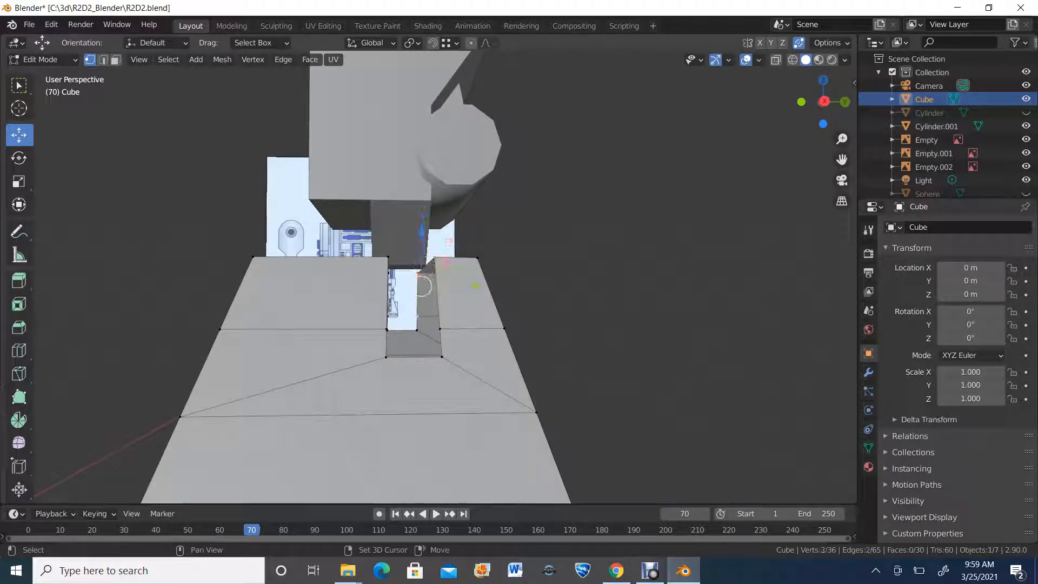
shift+click(439, 329)
mouse_move(439, 329)
middle_down()
mouse_move(421, 334)
mouse_move(425, 326)
middle_up()
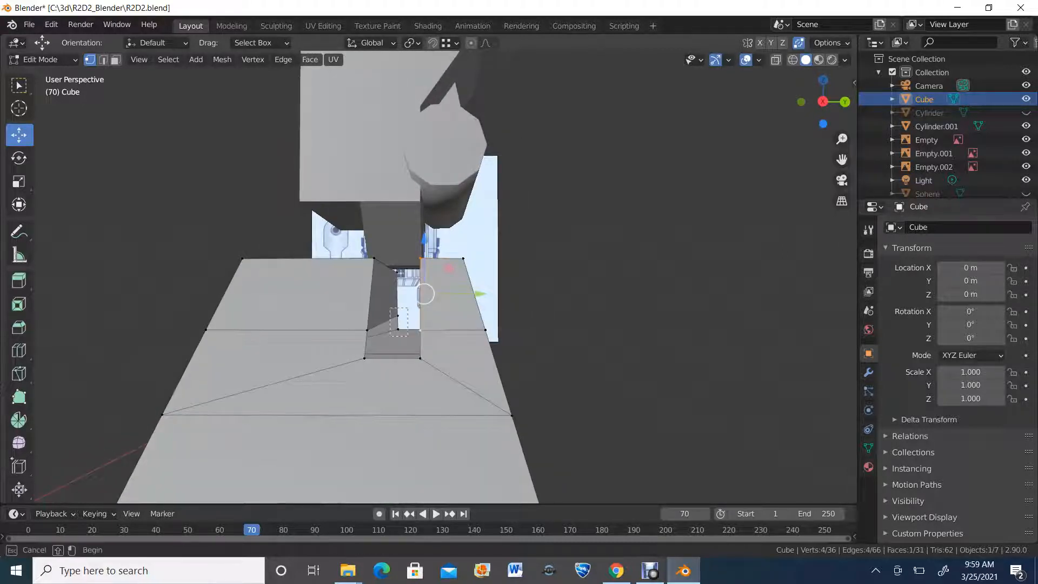
Select the three vertices of the remaining gap in the slot's -Y side wall and fill them with a triangular face
click(398, 329)
shift+click(398, 316)
shift+click(364, 358)
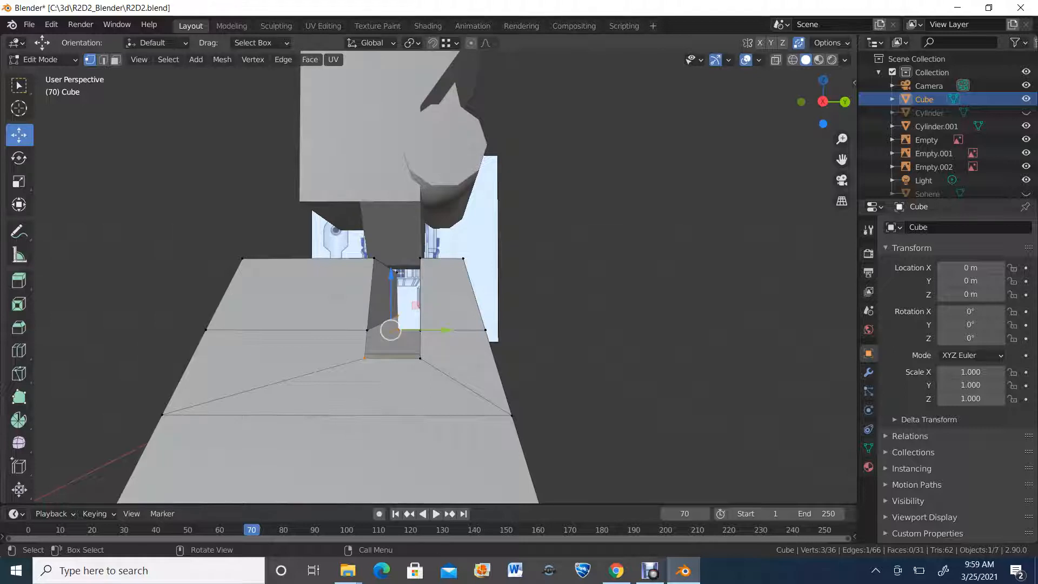
click(367, 329)
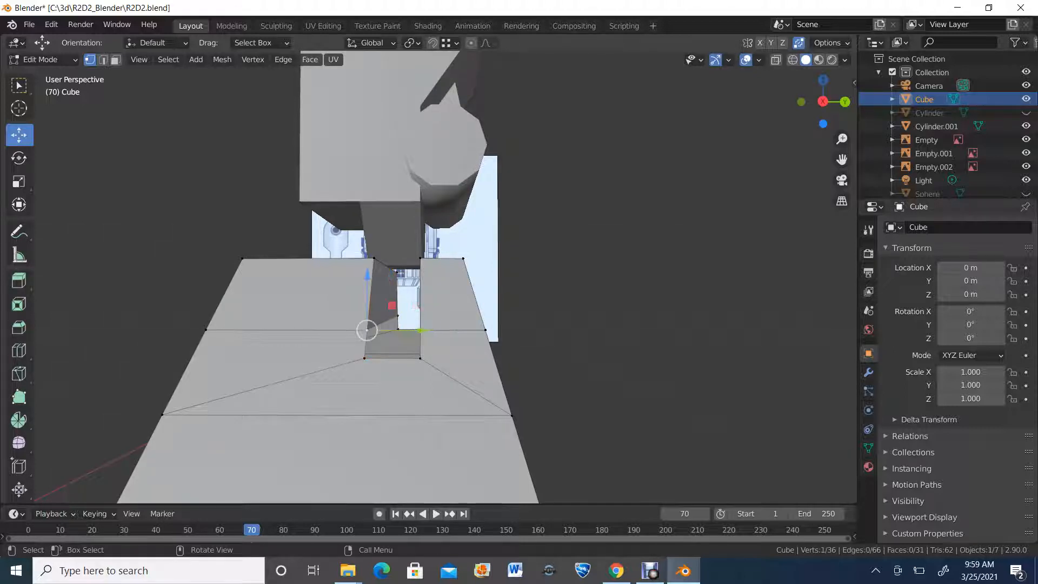
drag(391, 305, 408, 337)
key(ctrl+z)
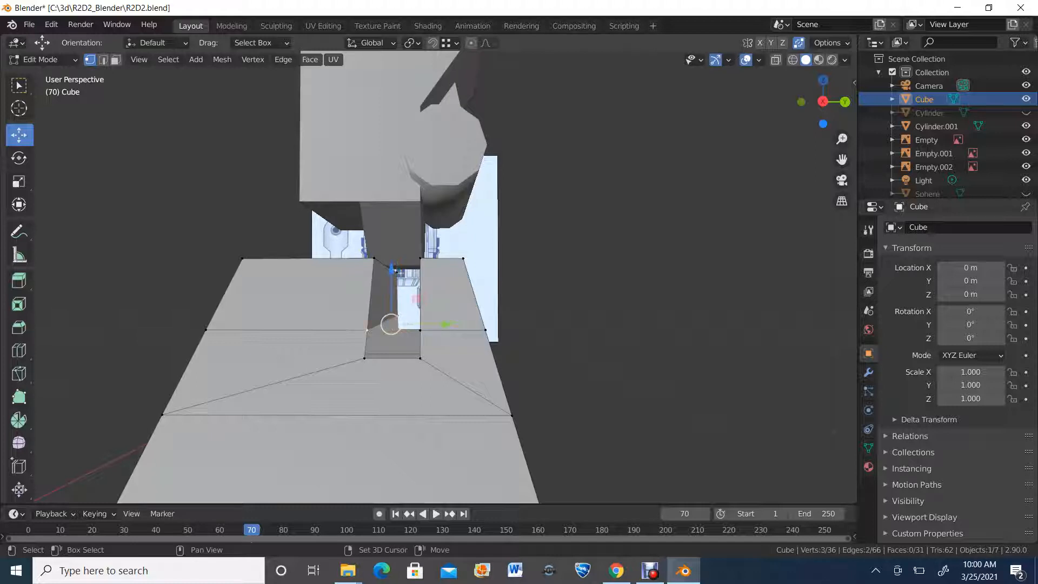
shift+click(364, 358)
key(f)
Select the matching three vertices on the slot's +Y side and fill the gap with a triangular face
middle_drag(364, 358, 390, 358)
click(417, 313)
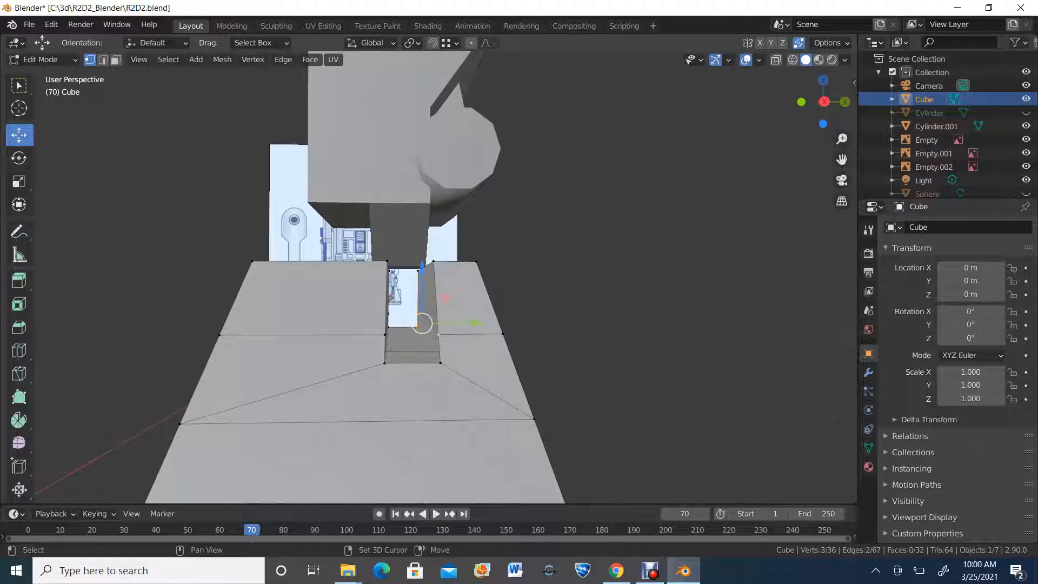
shift+click(440, 362)
key(f)
Select the four lowest corner vertices of the slot and fill them with a face to close its floor
middle_drag(440, 362, 465, 349)
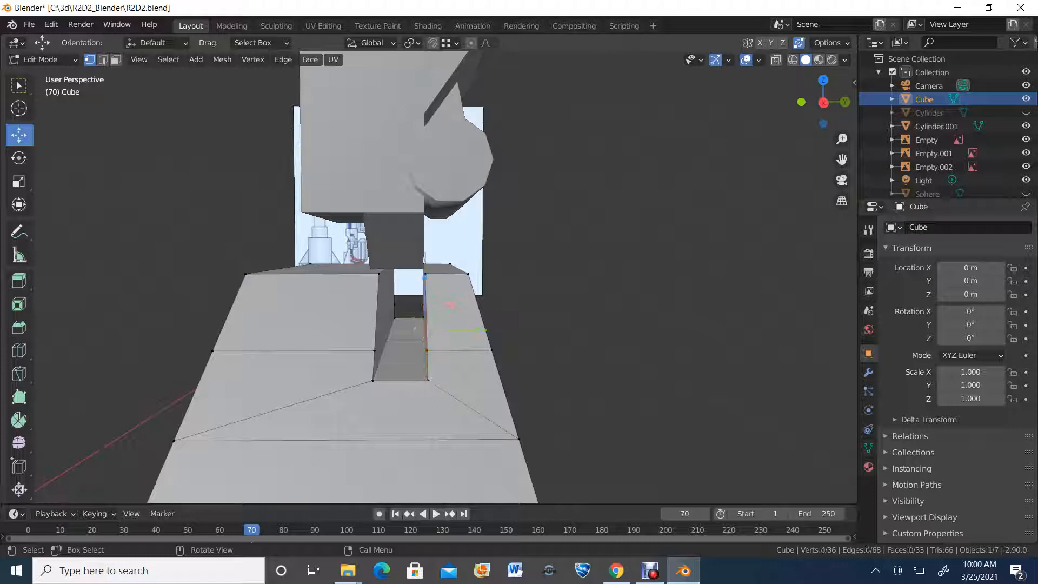
key(b)
drag(424, 315, 426, 315)
middle_drag(426, 316, 432, 317)
key(b)
drag(373, 401, 448, 400)
middle_drag(449, 400, 352, 376)
scroll(392, 394, down, 3)
click(820, 108)
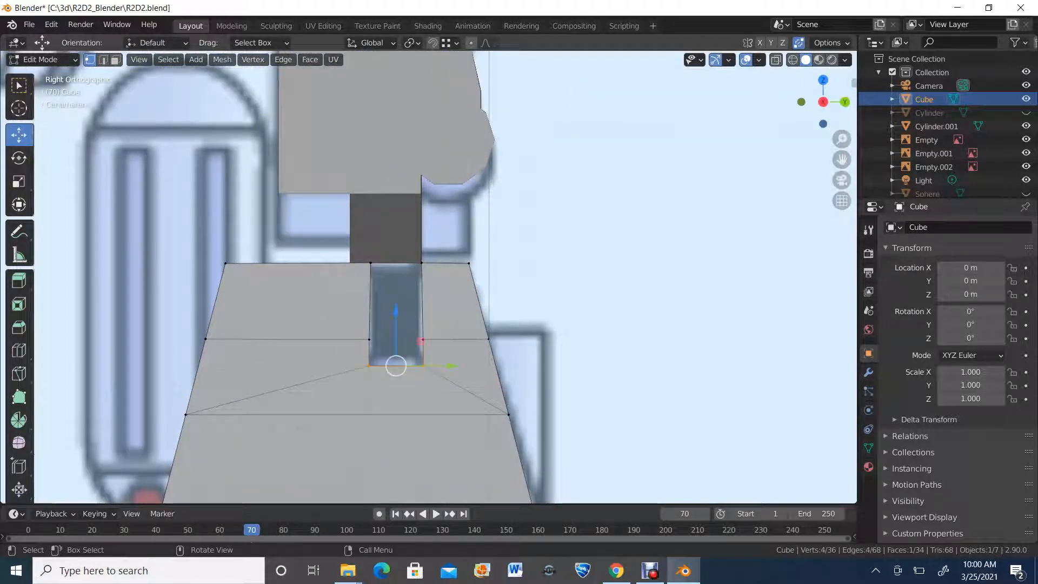
drag(347, 232, 387, 376)
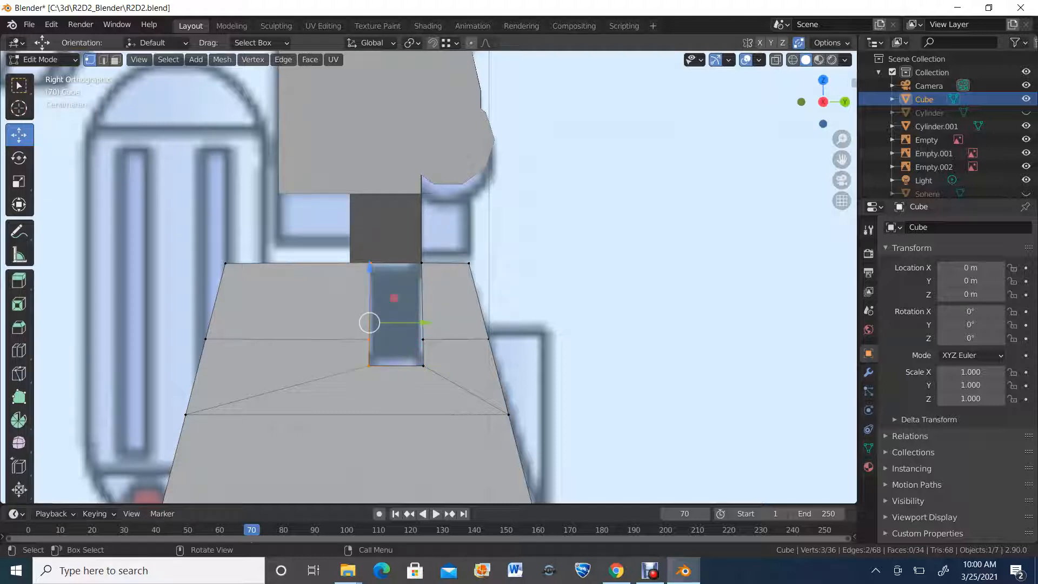
drag(426, 323, 412, 322)
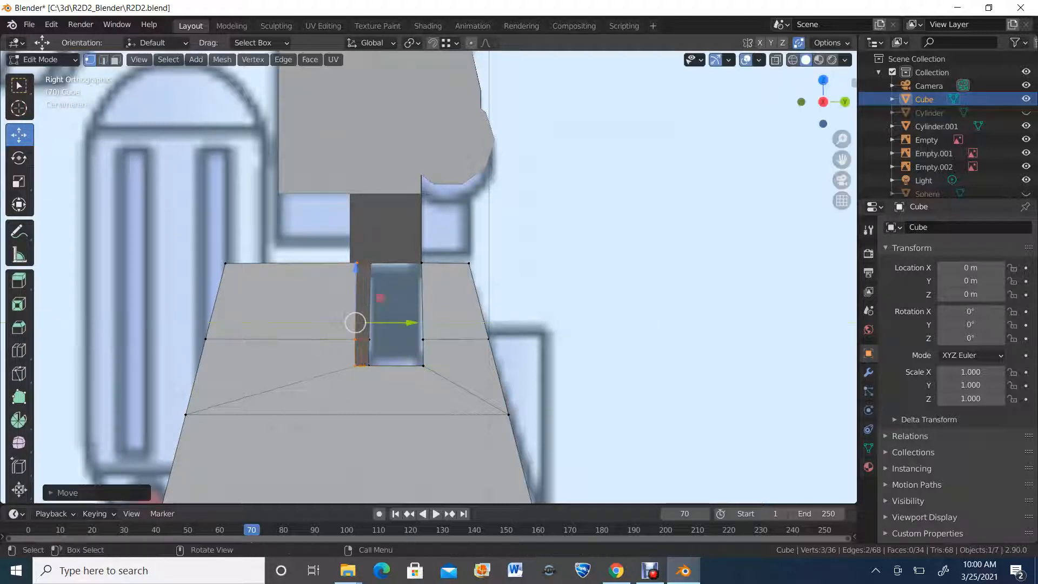
key(ctrl+z)
Turn X-ray on, select all six vertices on the slot's -Y side, and try moving them along -Y to widen the slot
key(alt+z)
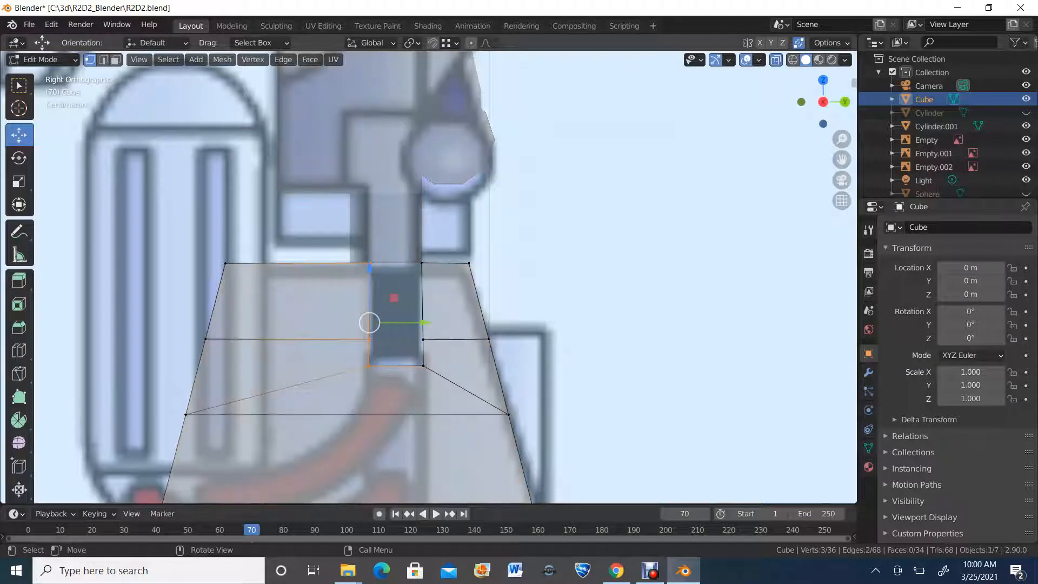
drag(335, 240, 396, 377)
drag(425, 323, 402, 323)
key(ctrl+z)
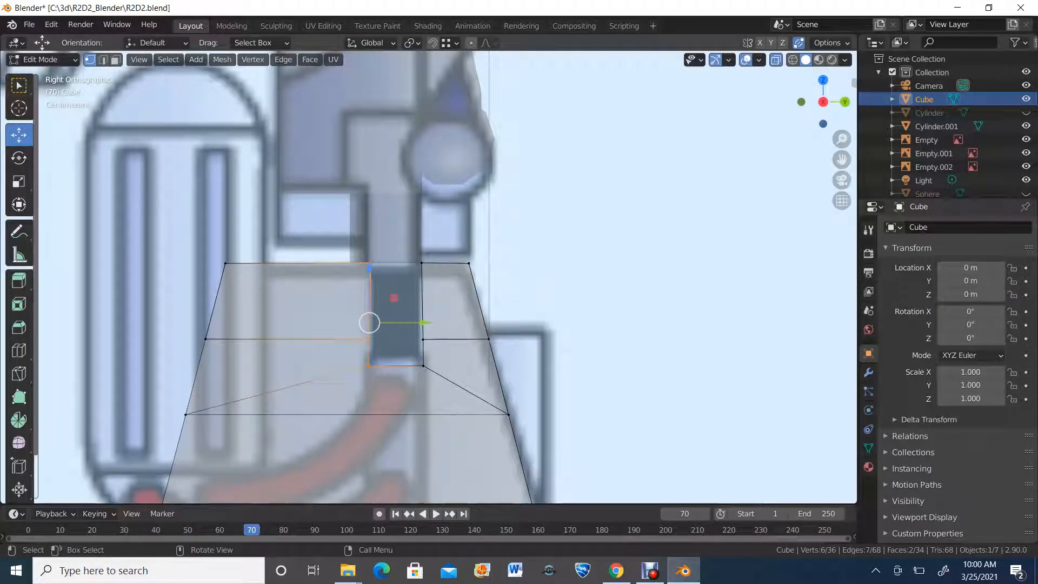
Return the foot to Object Mode, select the leg object Cylinder.001, and enter Edit Mode on it
click(43, 59)
click(48, 75)
click(936, 126)
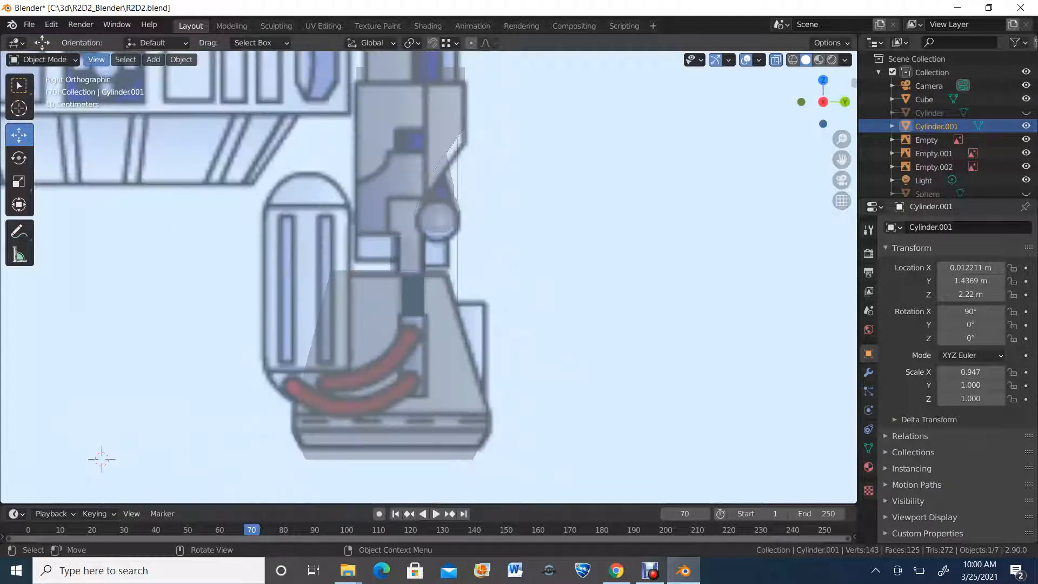
click(42, 59)
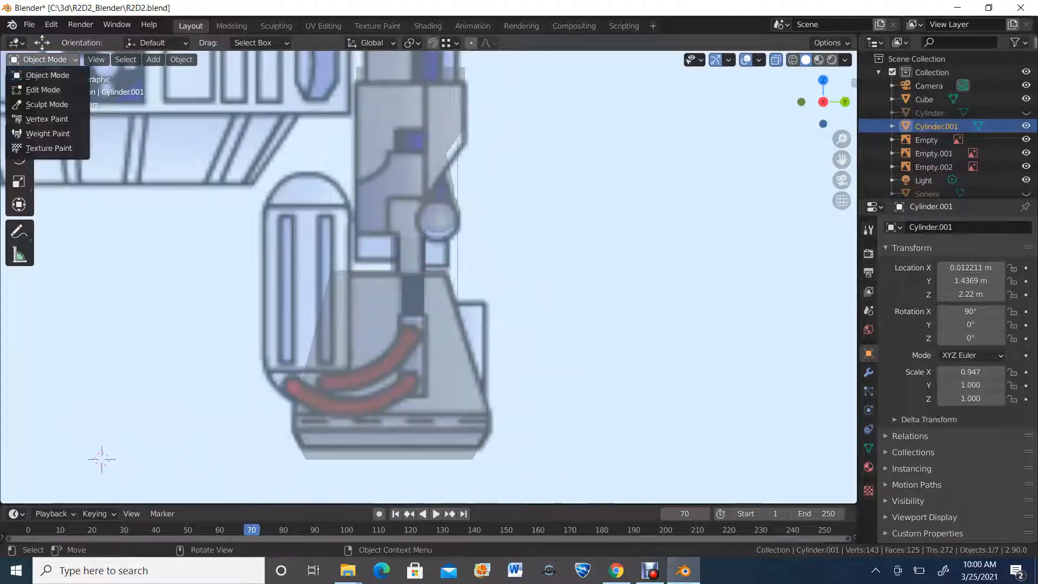
click(42, 90)
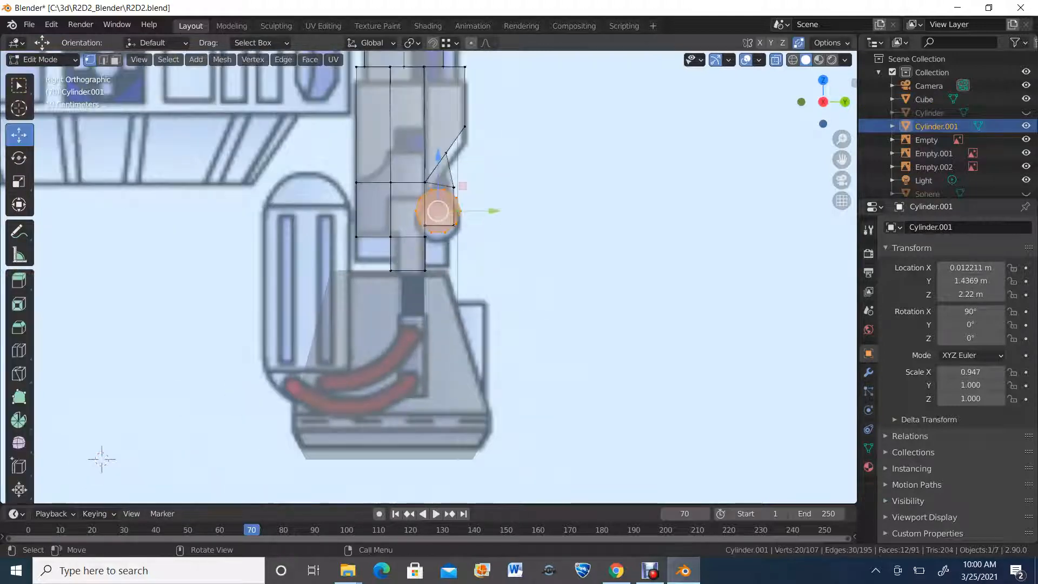
From the right view, select the vertex column along the ankle post's -Y edge and move it along +Y to the slot's edge
scroll(438, 277, up, 1)
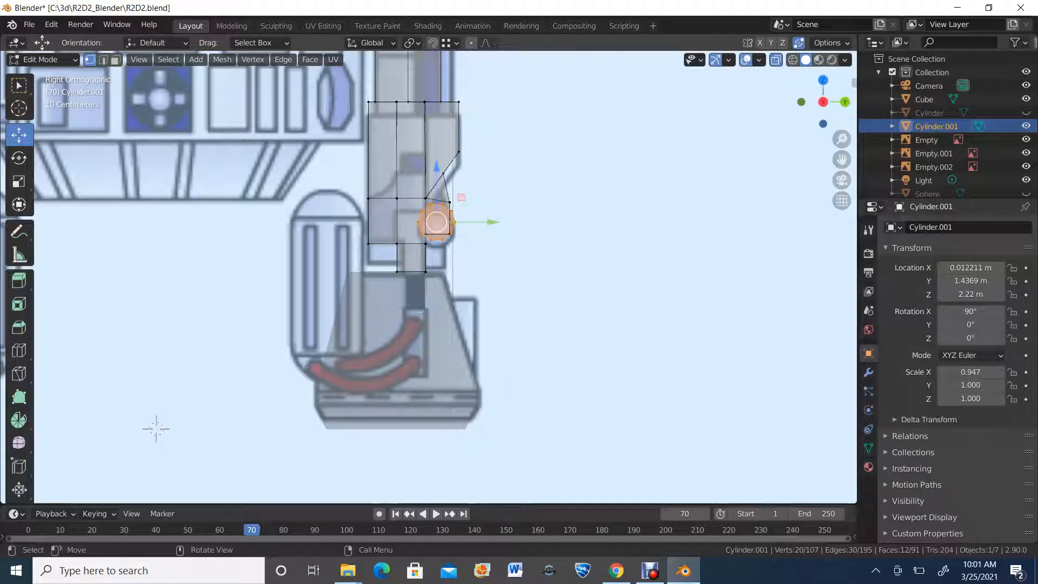
key(b)
drag(402, 281, 402, 281)
middle_drag(453, 161, 429, 183)
click(823, 107)
scroll(430, 276, up, 1)
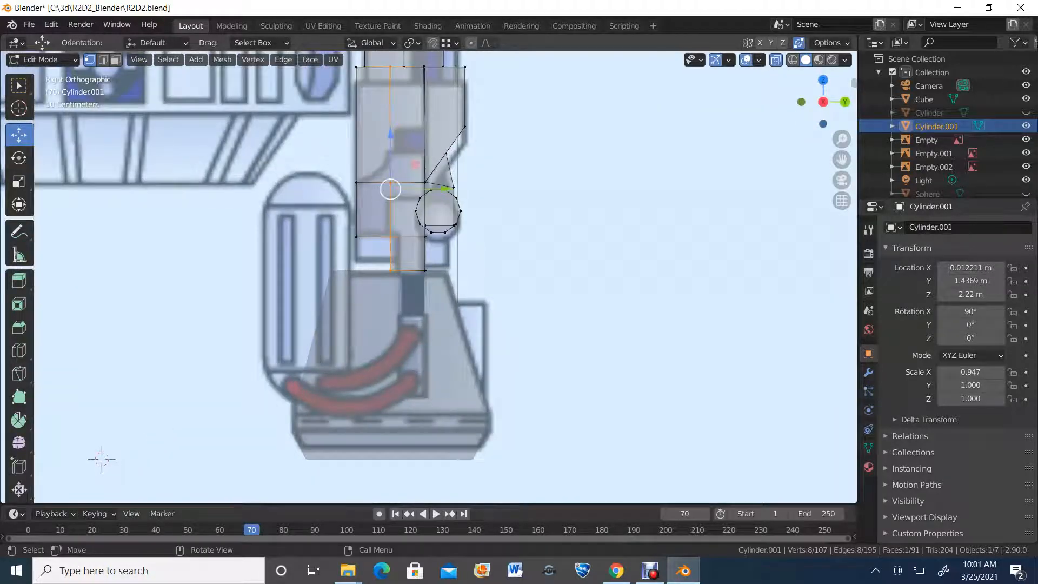
drag(443, 190, 454, 188)
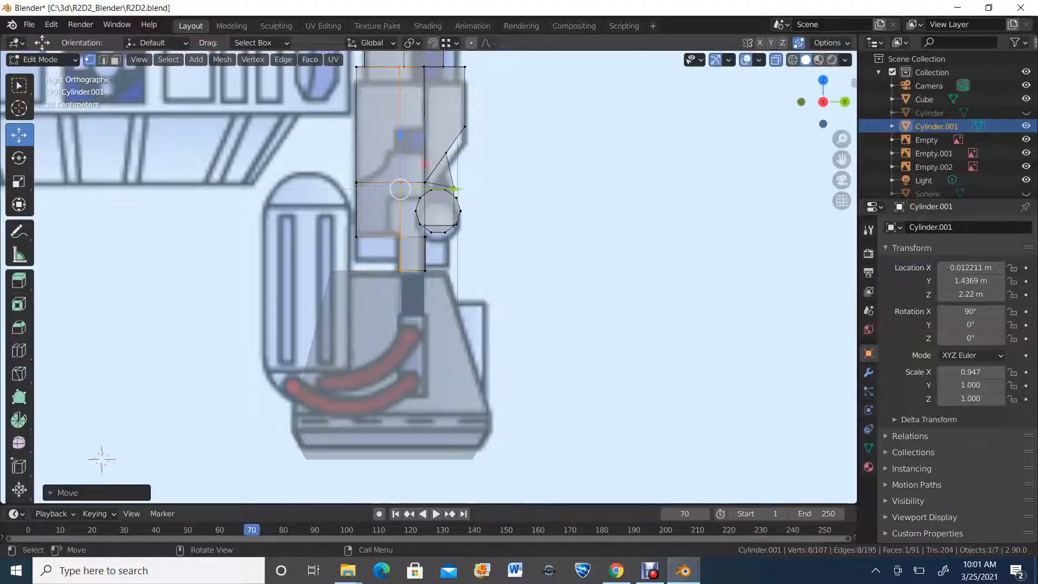
Select the four bottom vertices of the ankle post and lower them along Z into the foot's slot
drag(377, 285, 448, 265)
scroll(428, 276, up, 3)
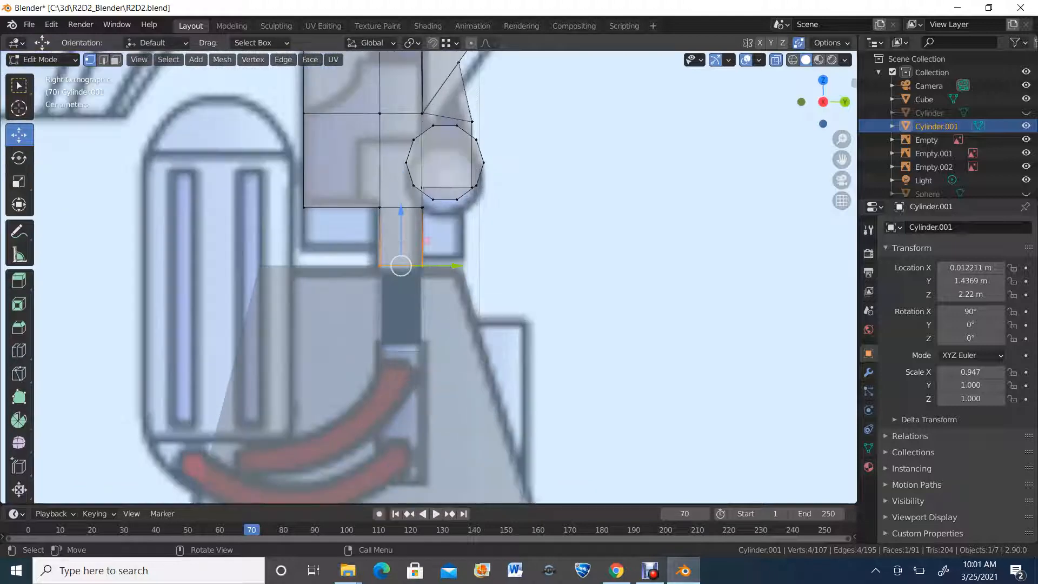
drag(395, 208, 395, 237)
scroll(428, 277, down, 2)
middle_drag(429, 277, 487, 285)
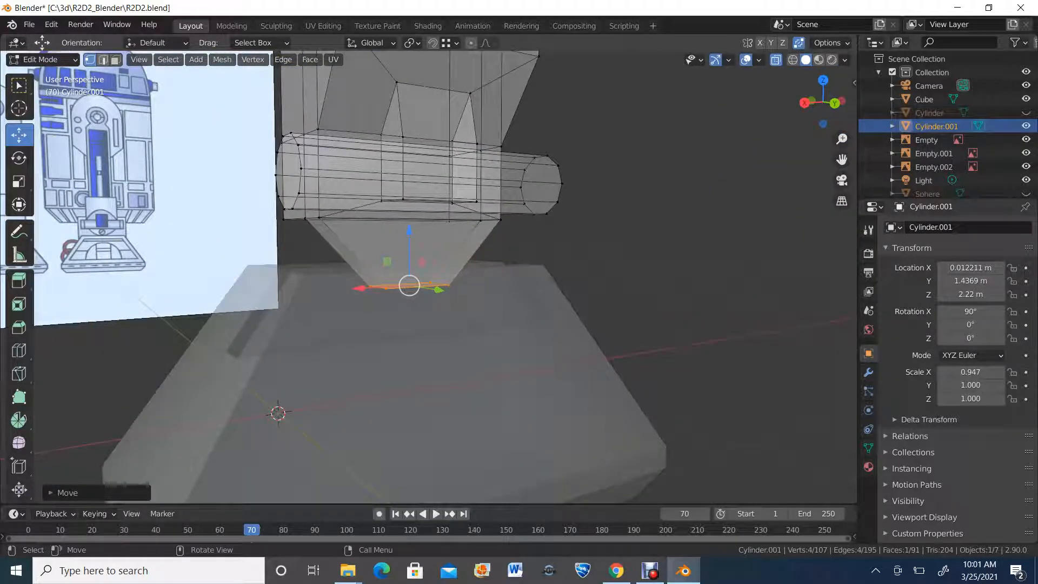
Add one horizontal loop cut halfway down the tapered ankle post
key(alt+a)
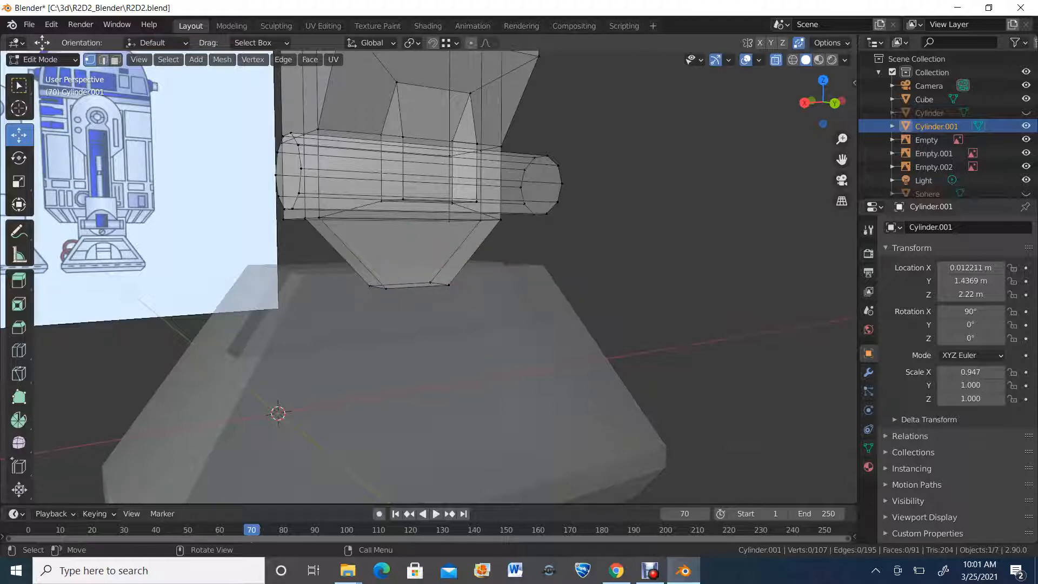
key(2)
drag(318, 243, 526, 248)
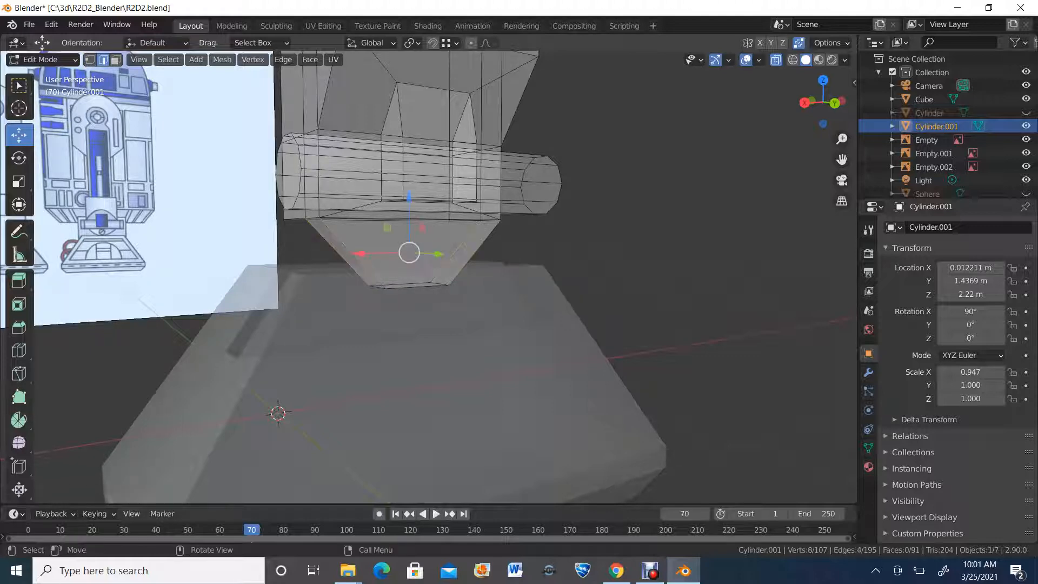
click(18, 350)
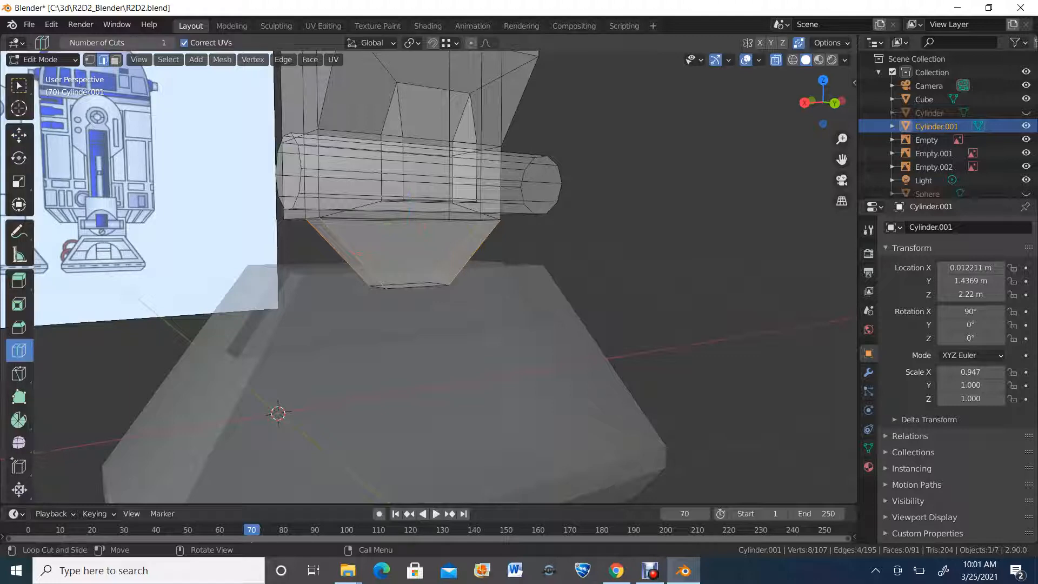
click(446, 260)
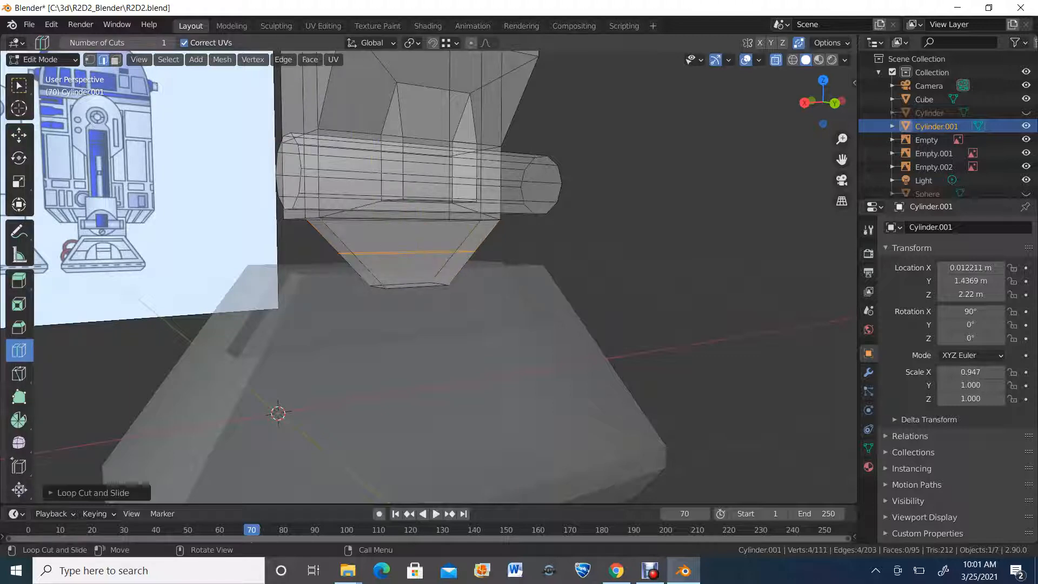
From the back view, scale the new loop and the post's bottom vertices inward along X to follow the blueprint's rounded outline
click(835, 103)
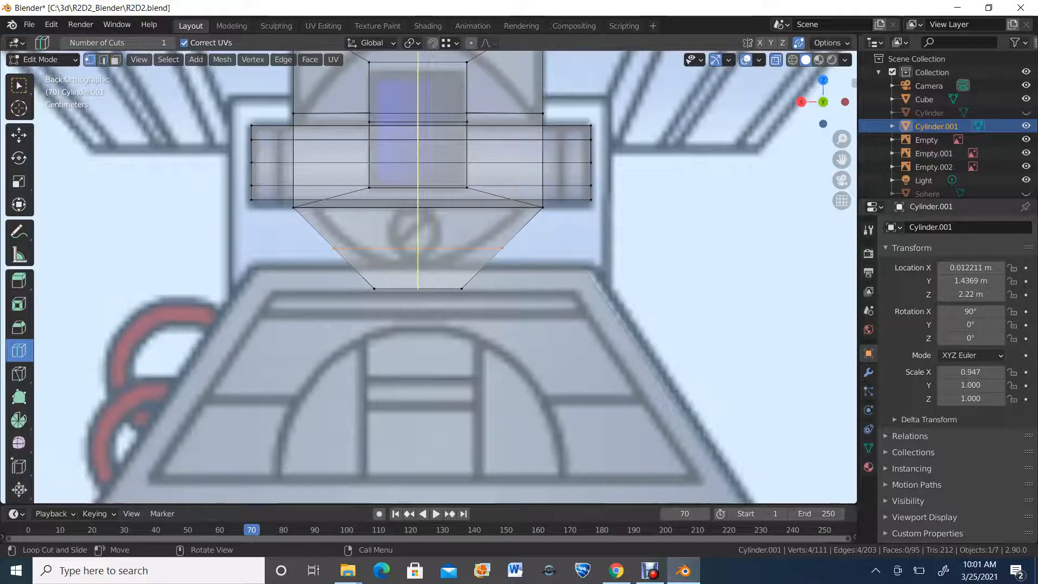
key(1)
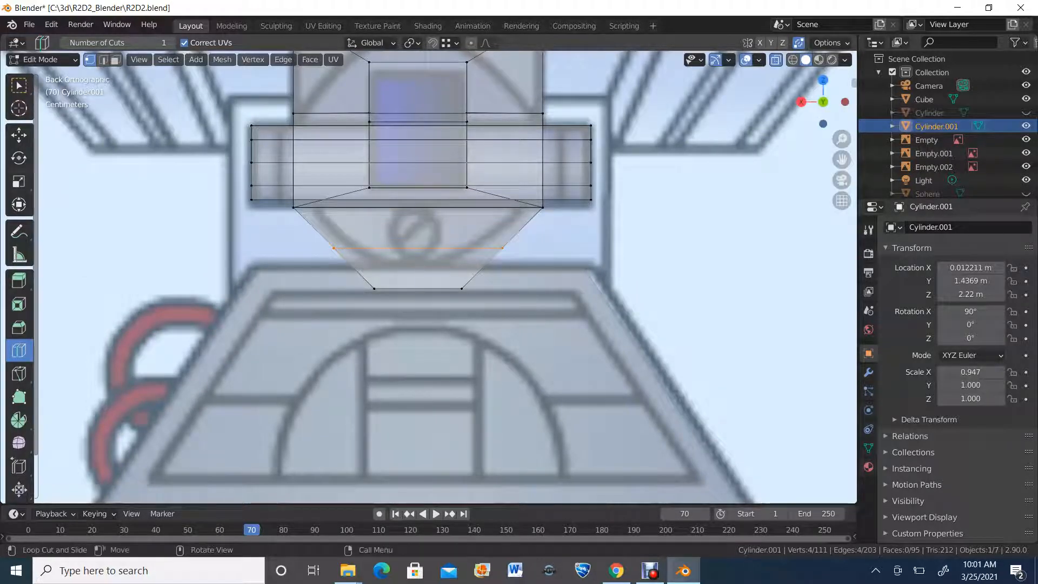
click(19, 135)
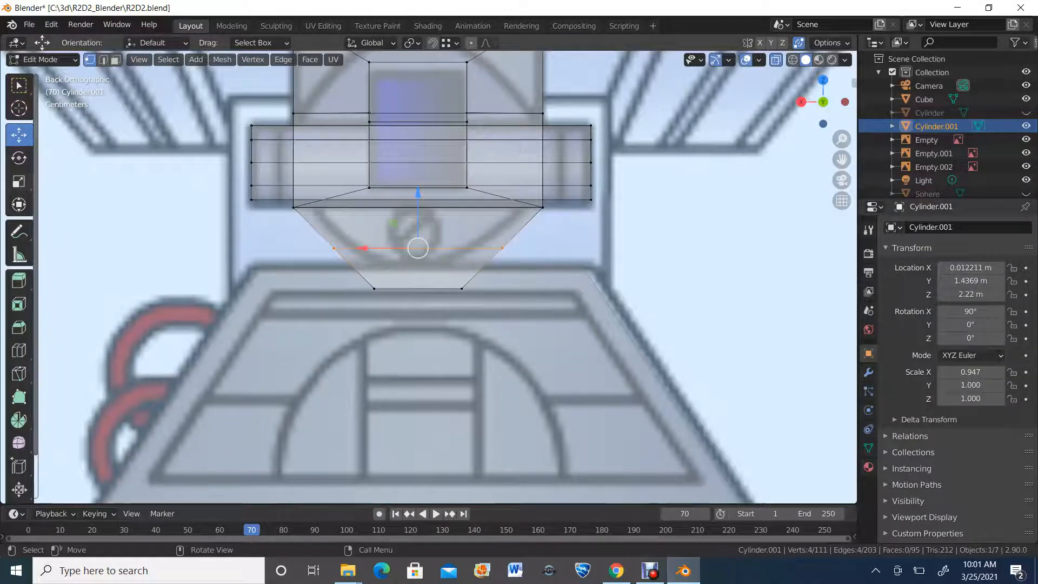
click(19, 181)
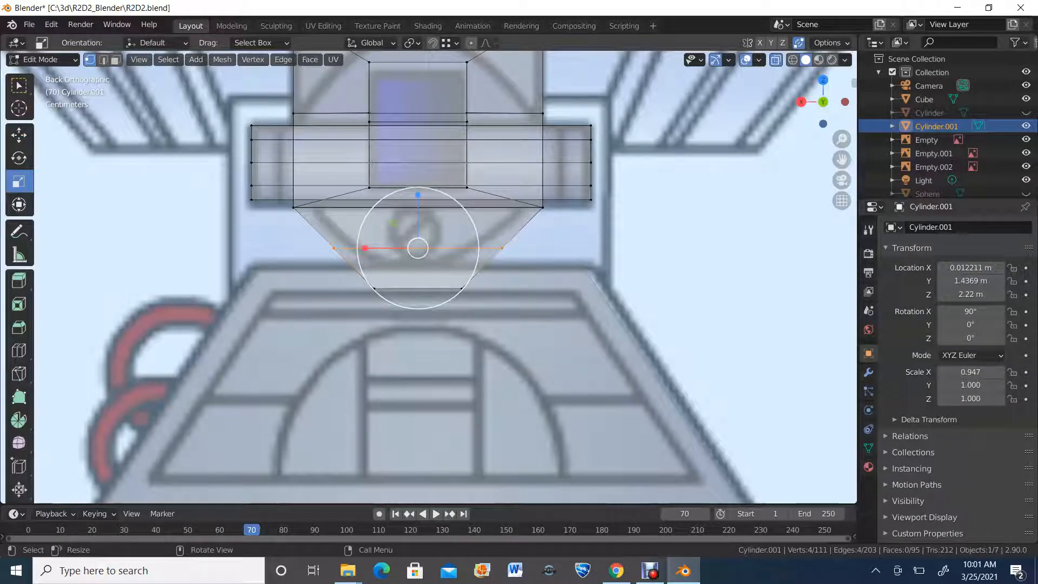
drag(365, 248, 470, 316)
drag(365, 288, 389, 288)
Raise the post's bottom vertices along Z to the lower edge of the blueprint's ankle curve
click(19, 135)
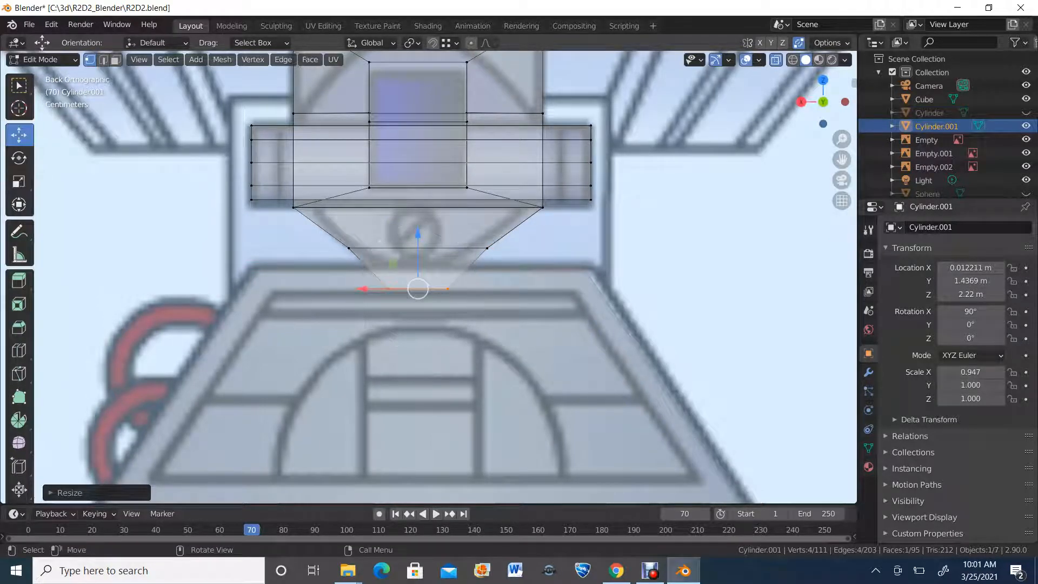
drag(418, 235, 418, 222)
scroll(422, 276, down, 3)
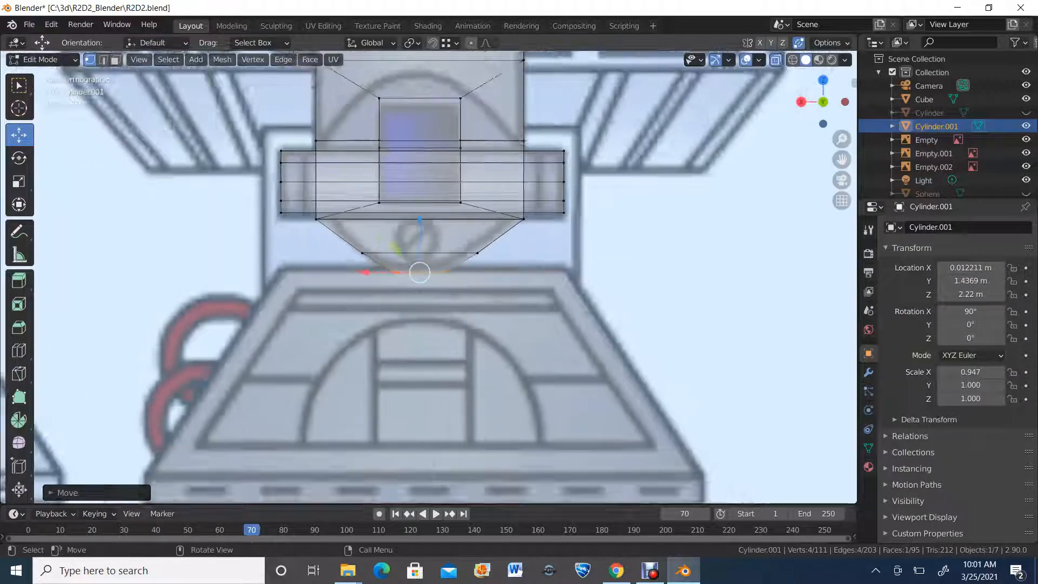
scroll(421, 273, down, 6)
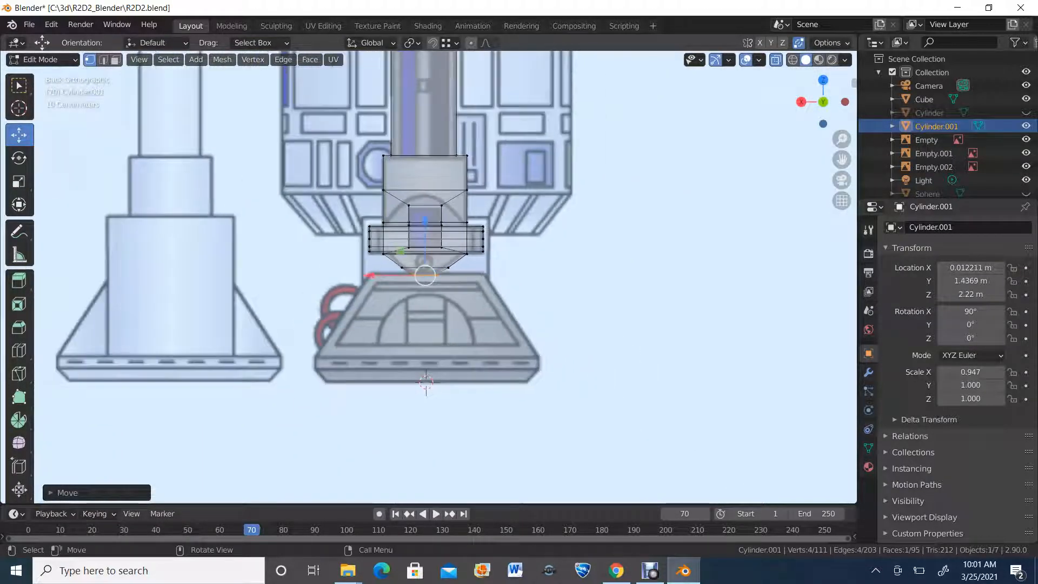
Return the leg to Object Mode, turn X-ray off, and inspect the leg and foot together
middle_drag(421, 272, 501, 303)
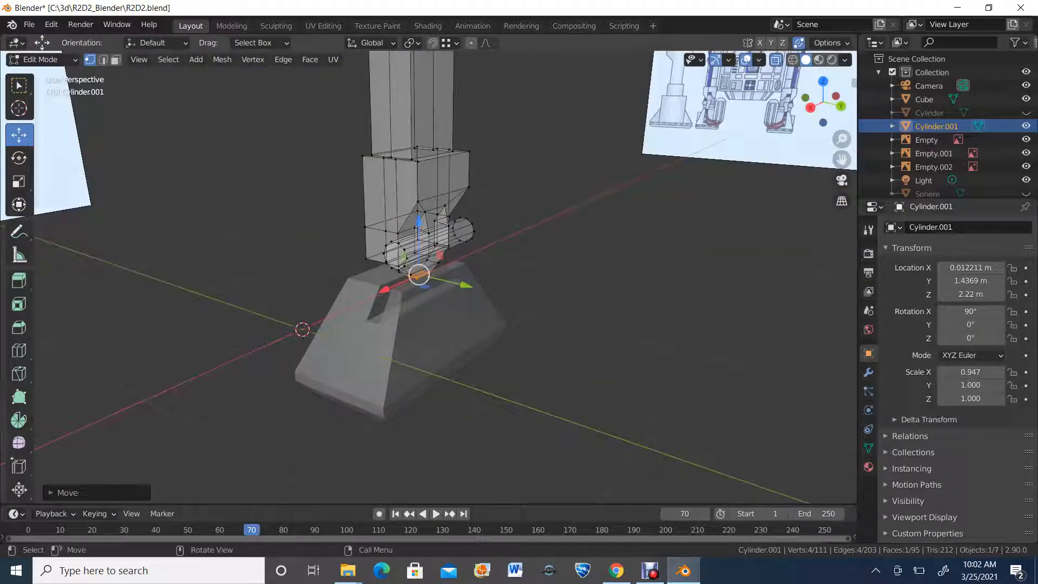
click(41, 59)
click(48, 75)
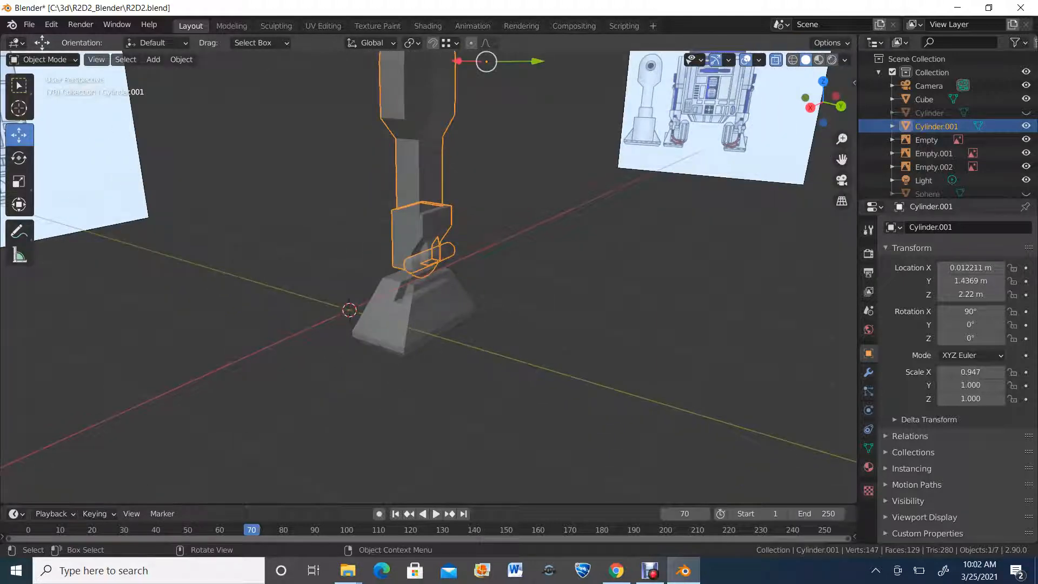
key(alt+z)
middle_drag(541, 270, 465, 278)
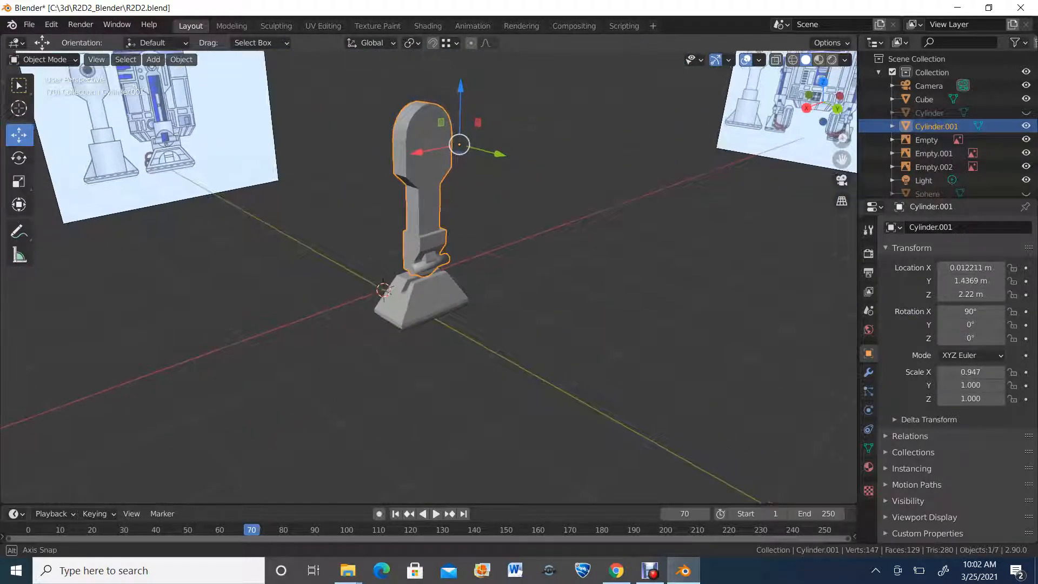